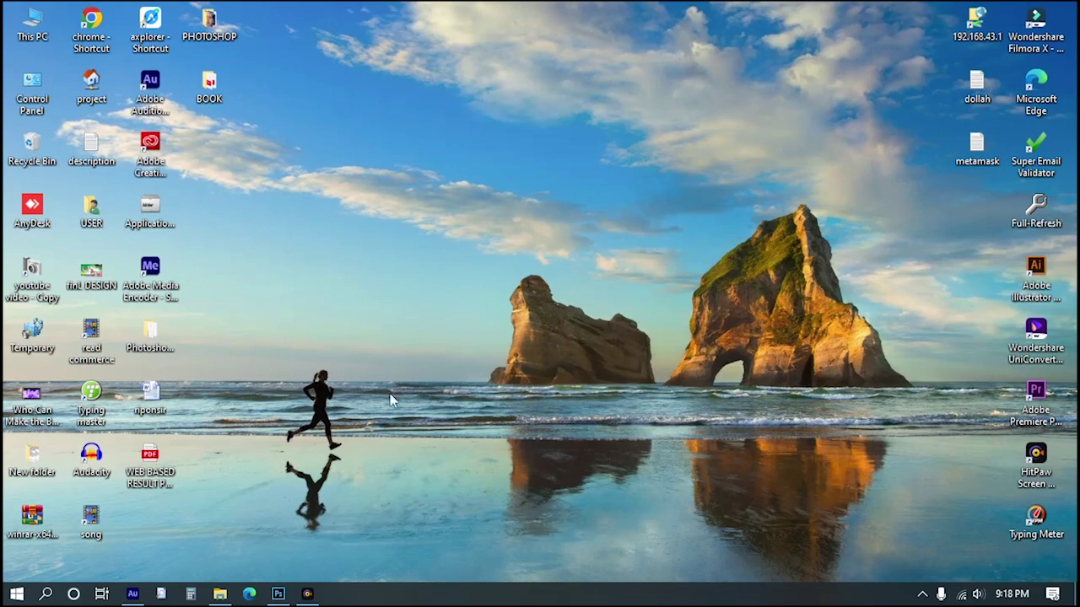
Switch to Photoshop and inspect how the gold RS design is built by hiding its layers in turn and showing them again
left_click(278, 594)
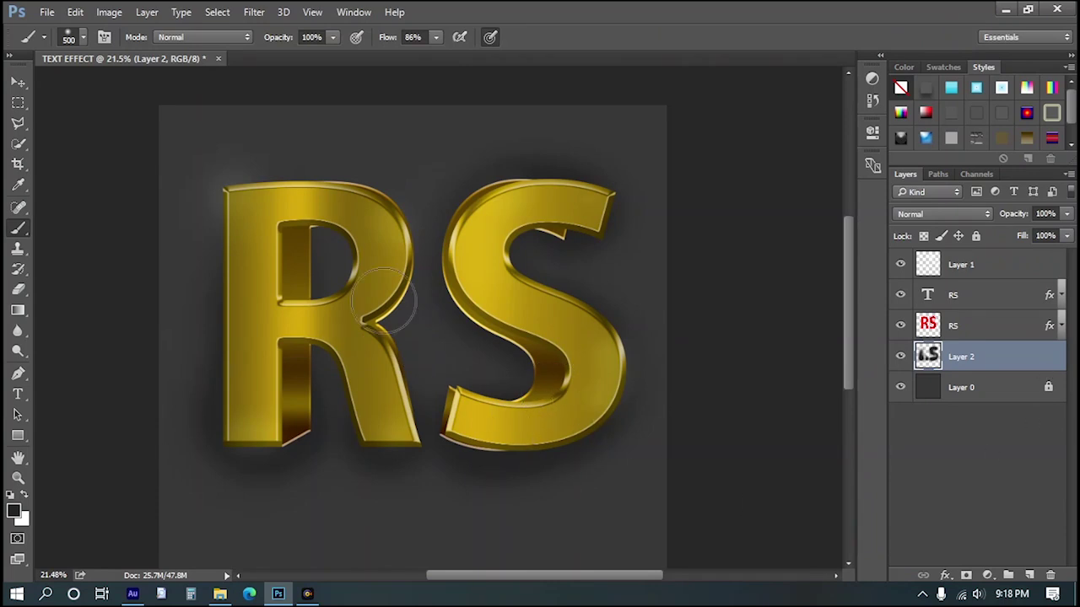
left_click(900, 264)
left_click(900, 294)
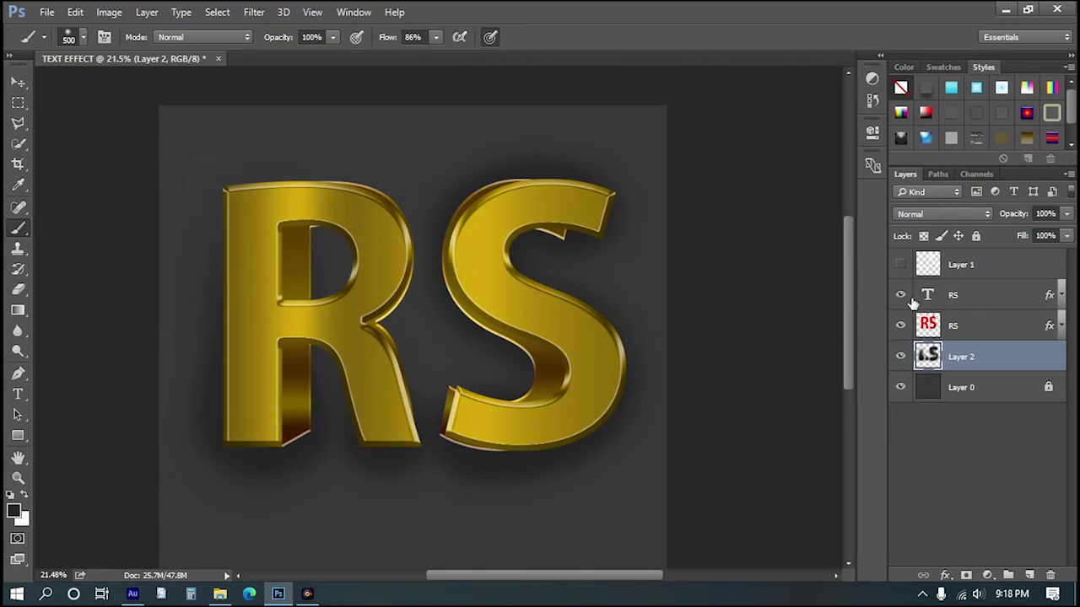
left_click(900, 326)
left_click(900, 356)
left_click(900, 356)
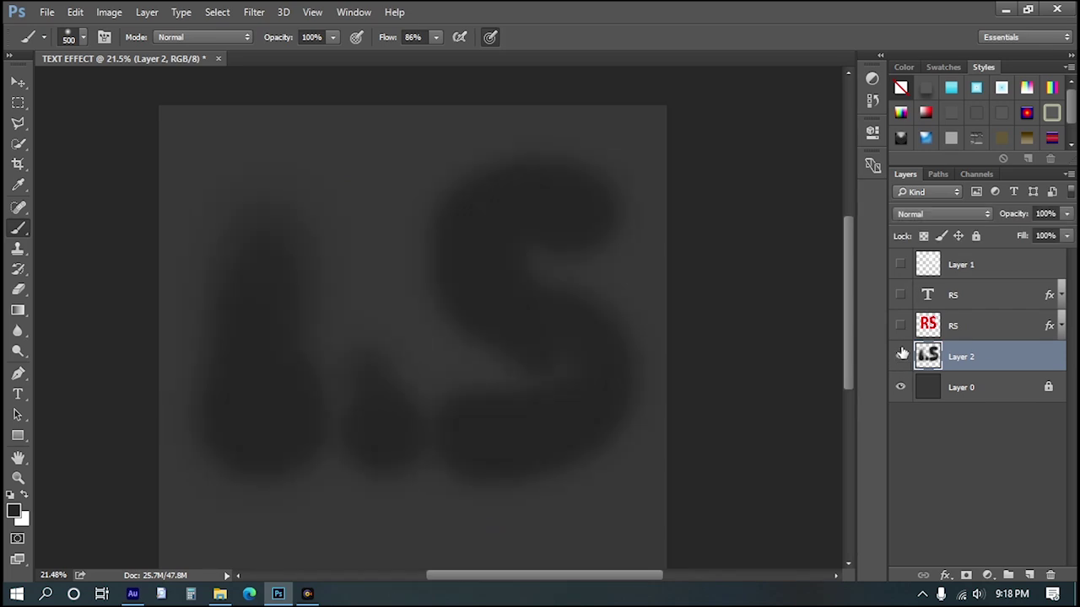
left_click(900, 326)
left_click(900, 294)
left_click(900, 264)
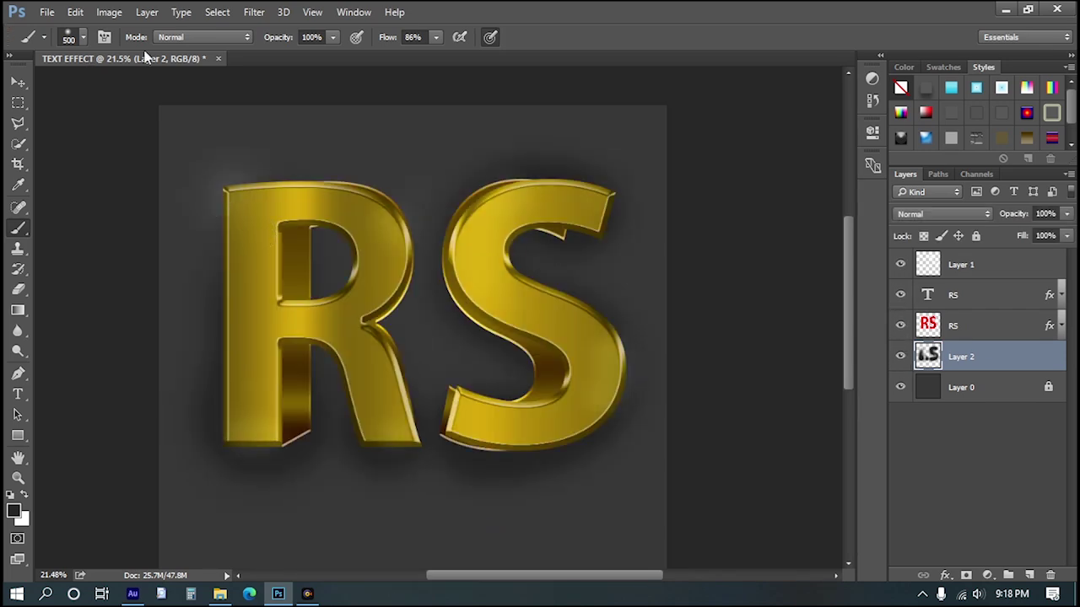
Close the TEXT EFFECT document and save its changes
left_click(217, 59)
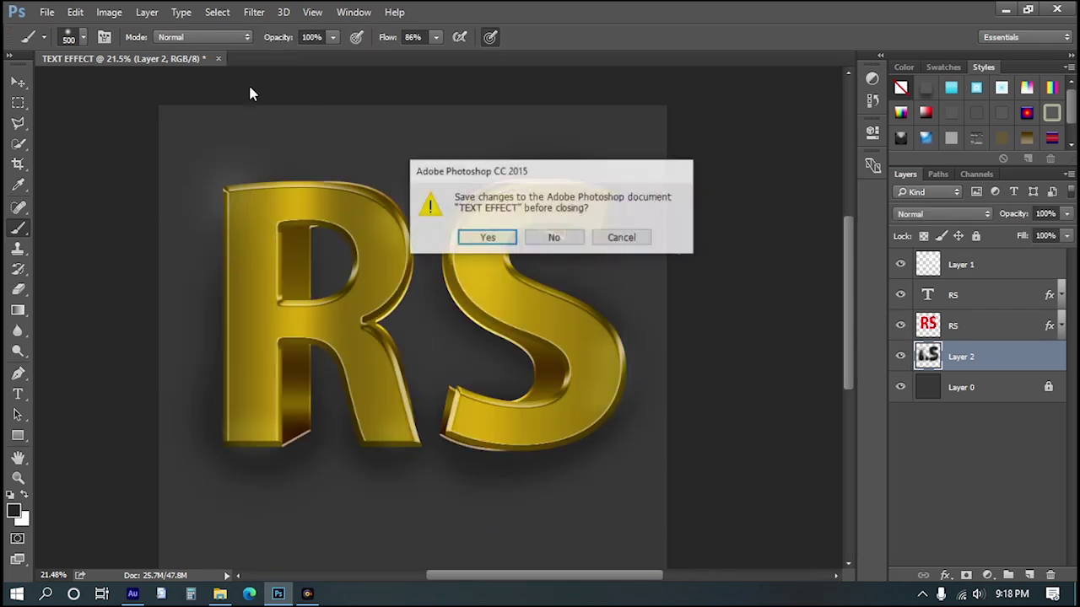
left_click(485, 236)
left_click(722, 176)
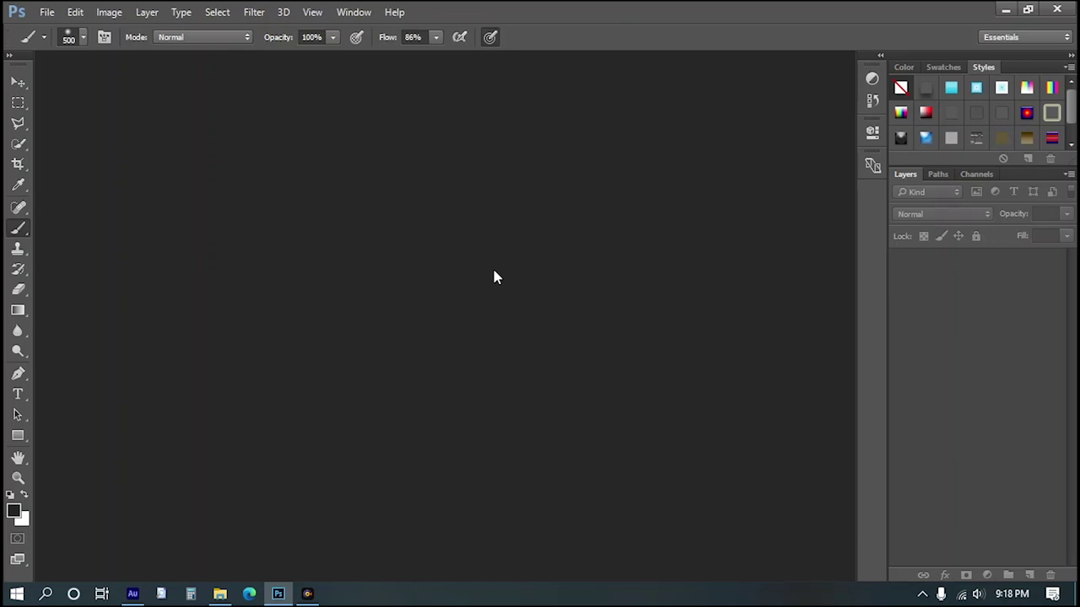
Create a new document named "golden text effect", 10 x 10 inches at 300 pixels/inch in RGB with a white background
key("ctrl+n")
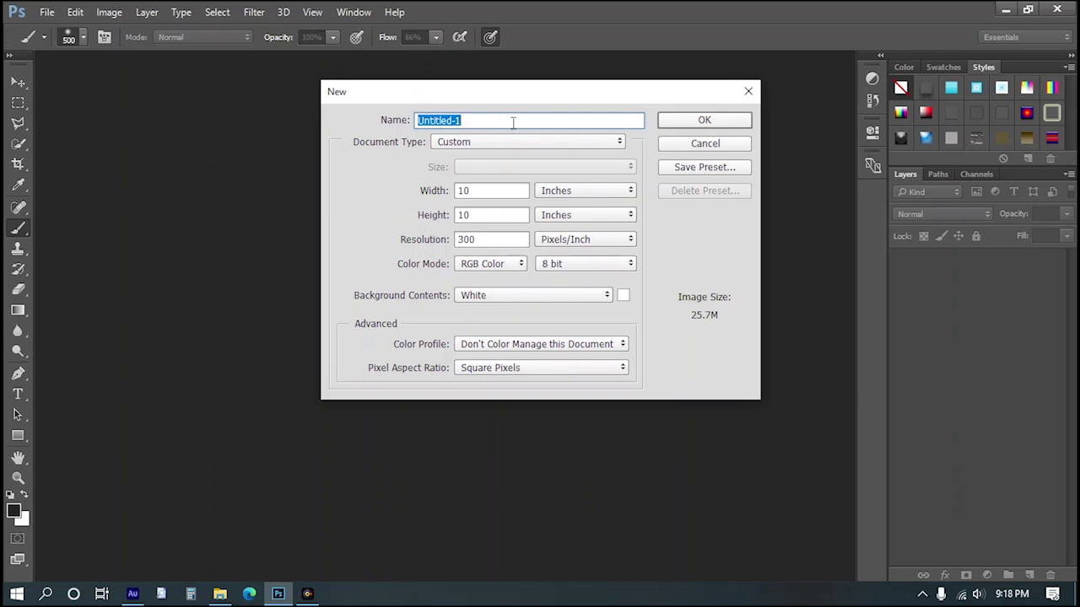
type("golden text effect")
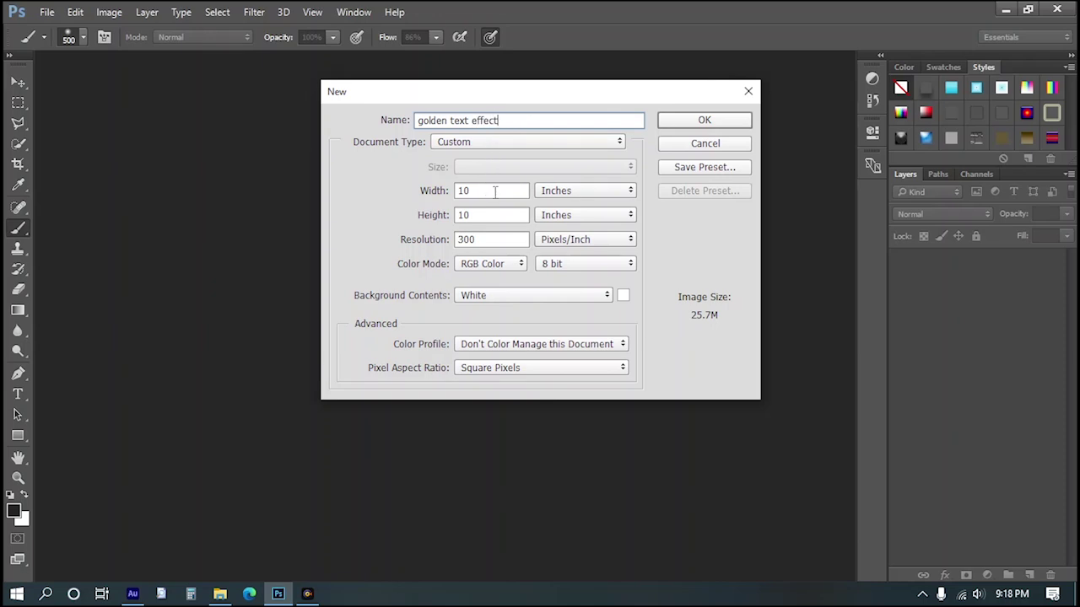
key("Tab")
key("Tab")
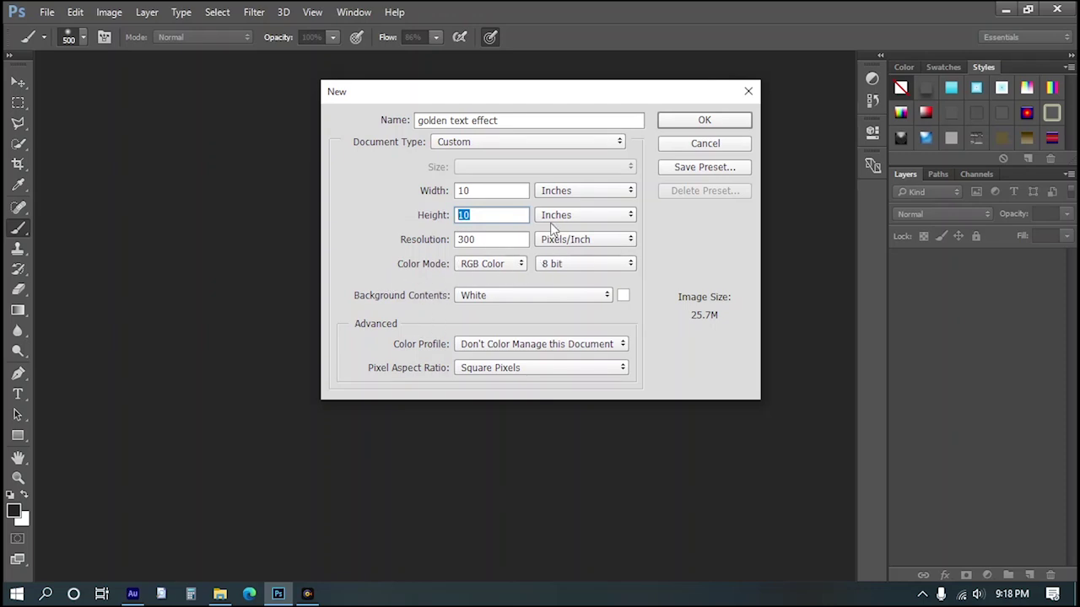
left_click(685, 123)
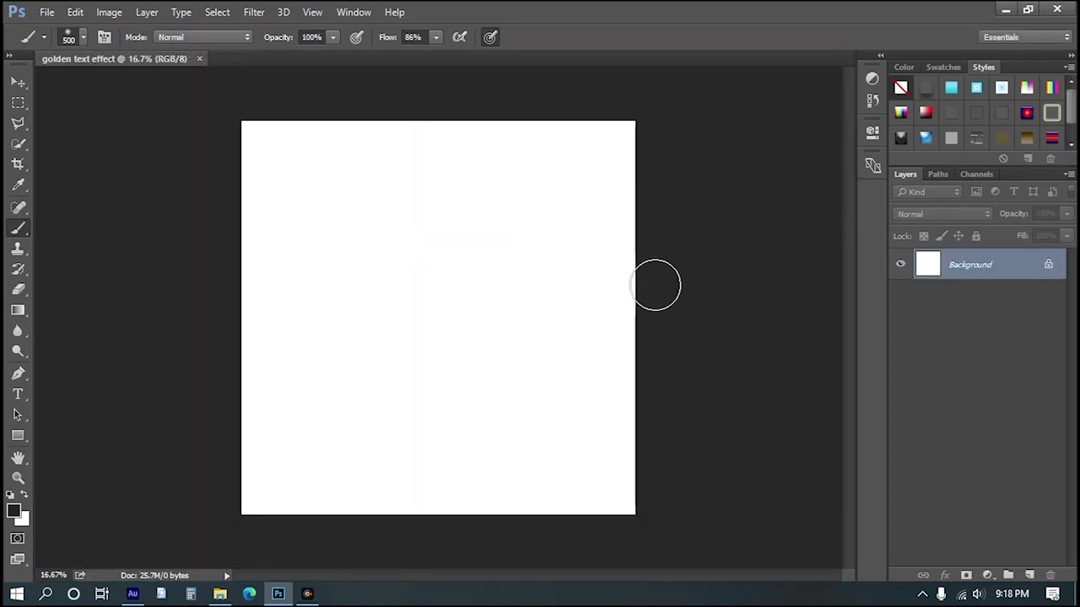
Add a new empty layer above the Background and select the entire canvas with a rectangular marquee
left_click(16, 84)
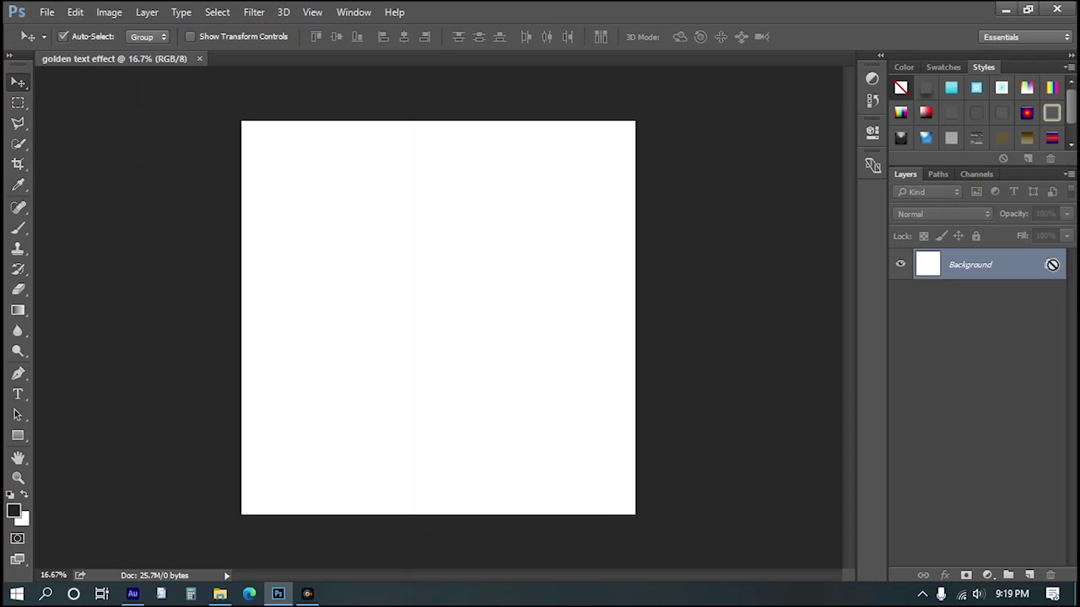
key("ctrl+shift+alt+n")
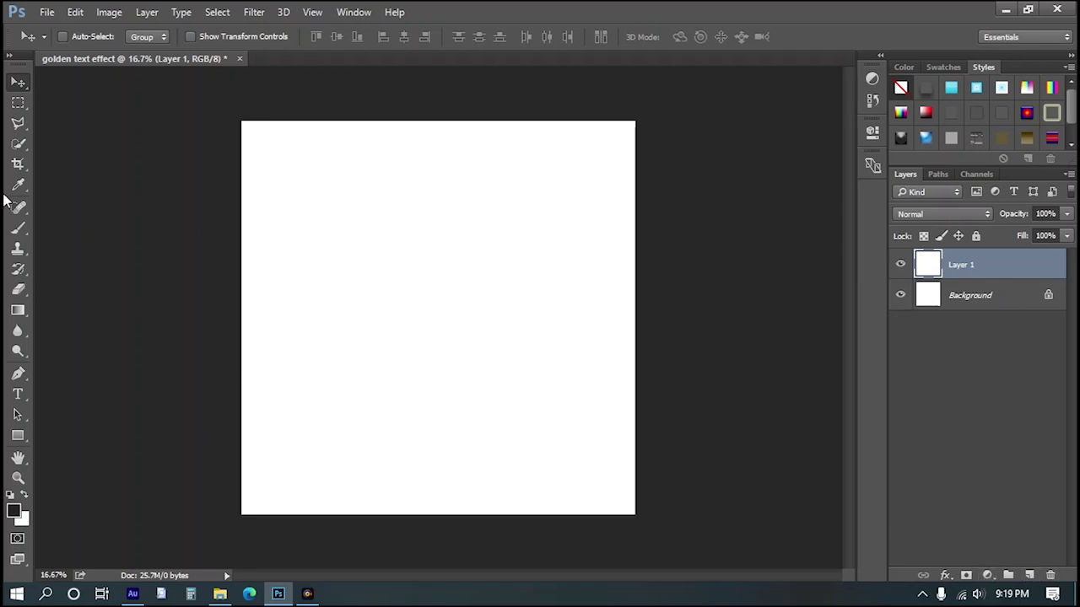
left_click(21, 102)
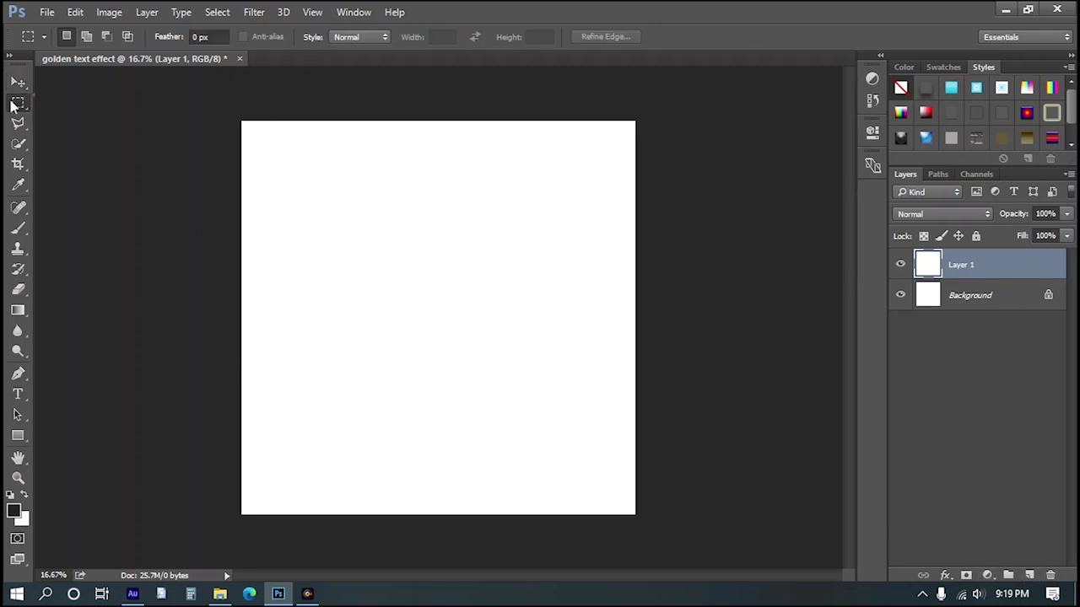
right_click(13, 103)
left_click(105, 102)
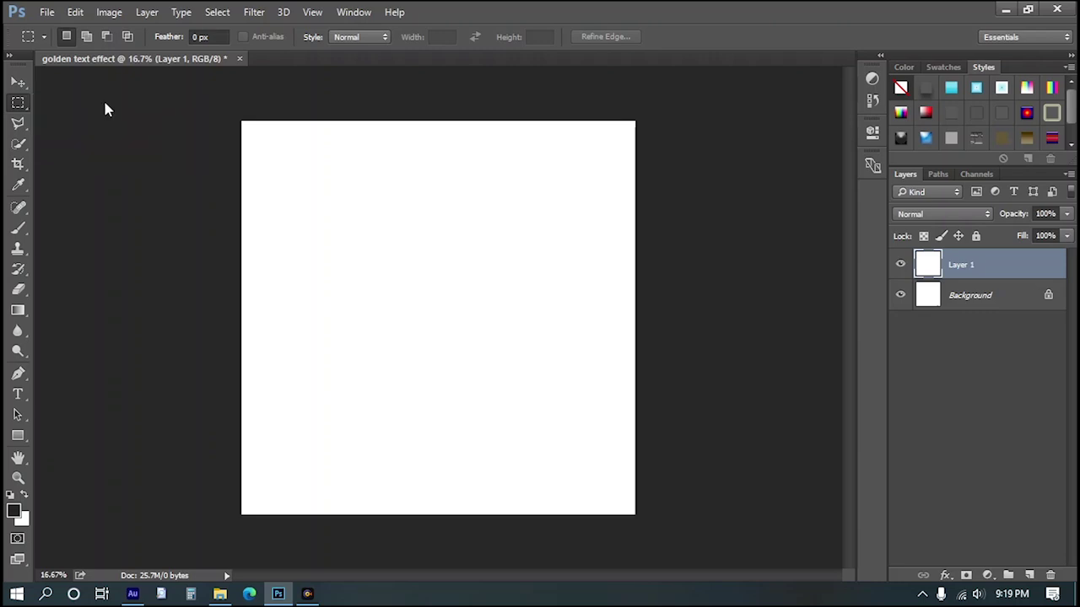
left_click_drag(242, 121, 731, 531)
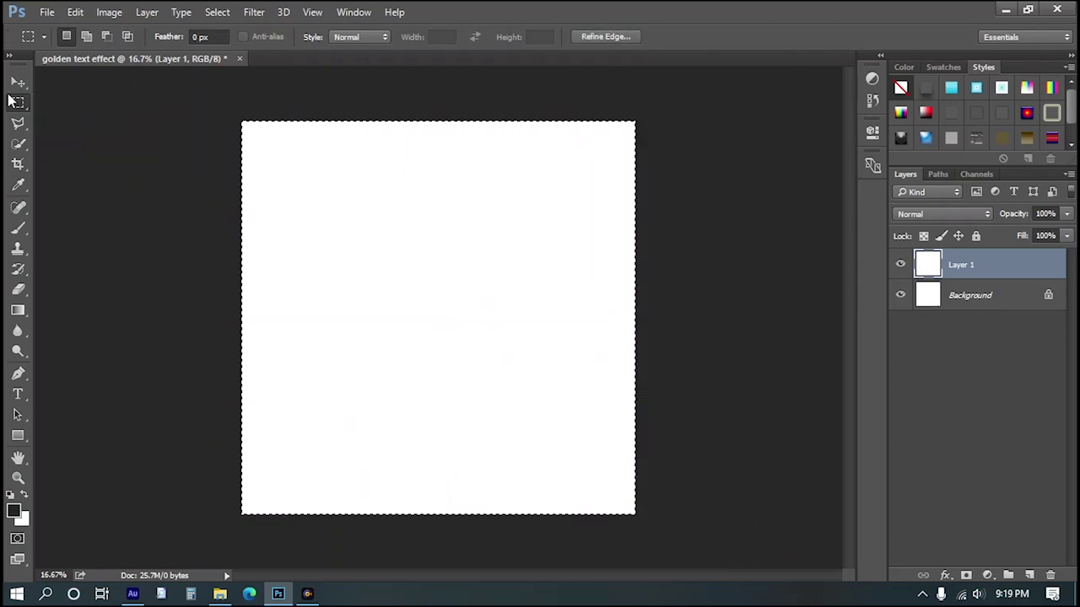
left_click(18, 82)
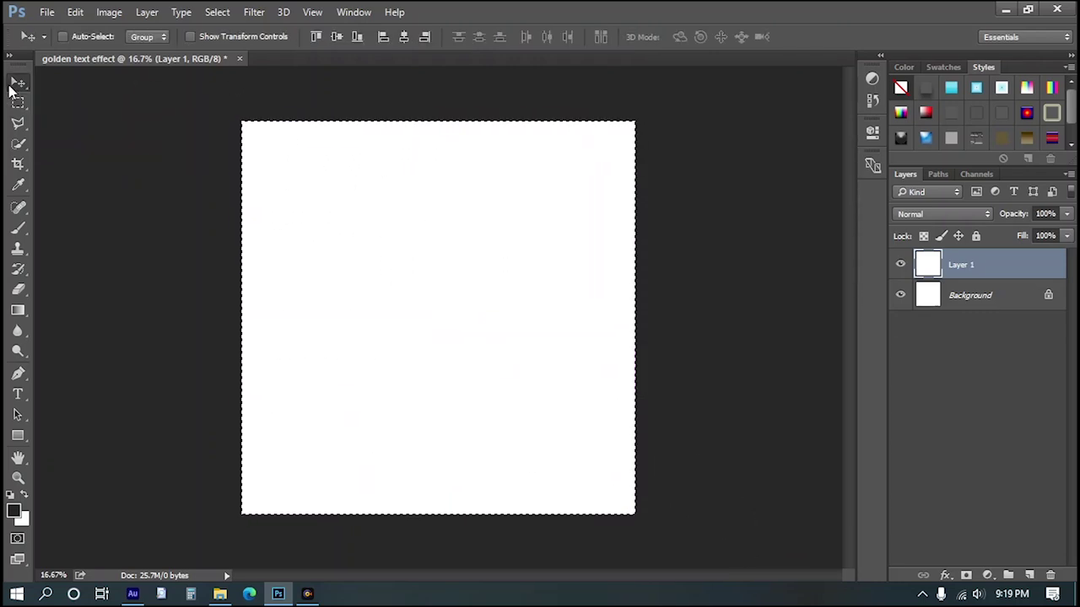
Fill the selected area of Layer 1 with a slightly lighter dark gray foreground color and clear the selection
left_click(15, 512)
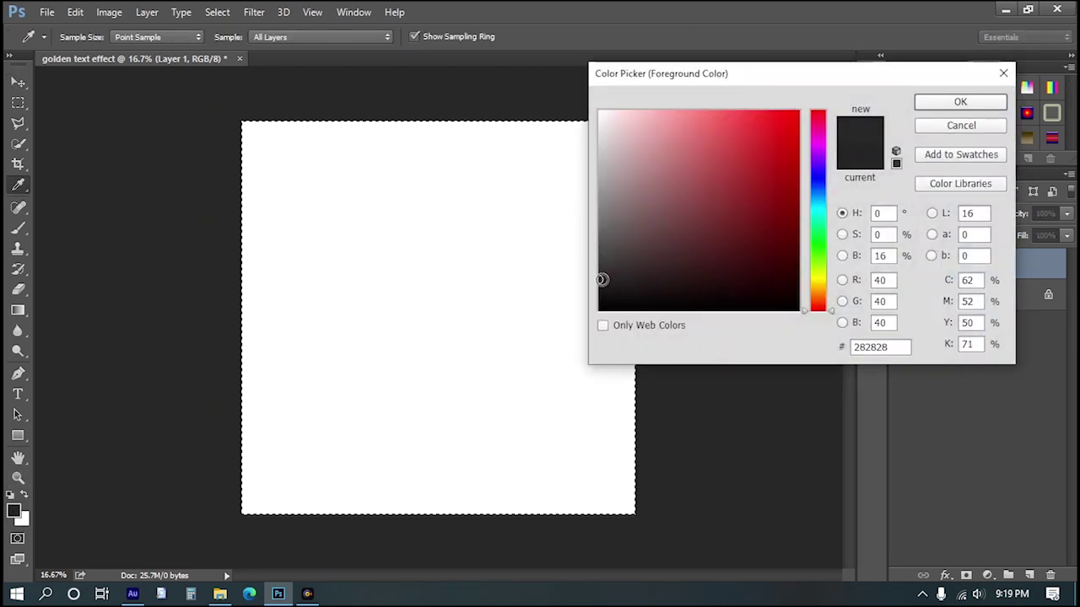
left_click_drag(602, 280, 596, 268)
key("Return")
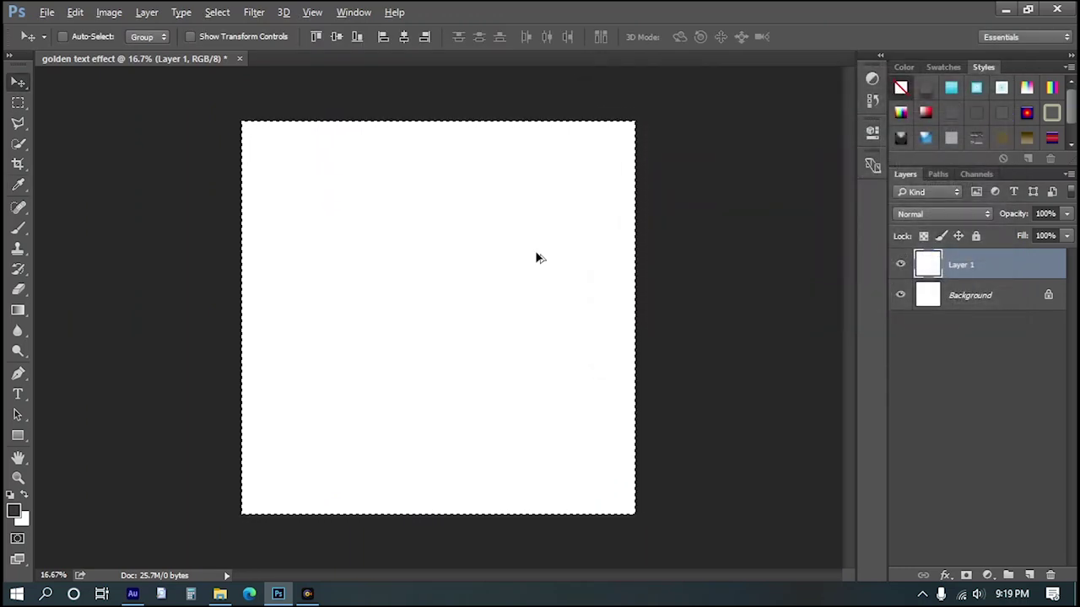
key("alt+BackSpace")
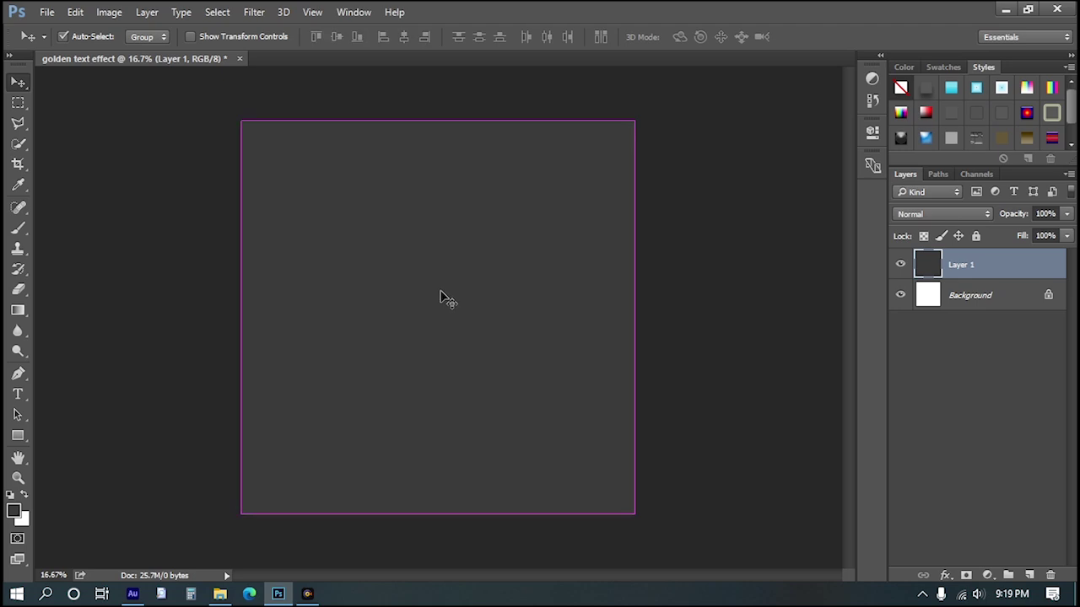
left_click_drag(571, 217, 532, 237)
key("ctrl+d")
scroll(447, 301, "up", 2)
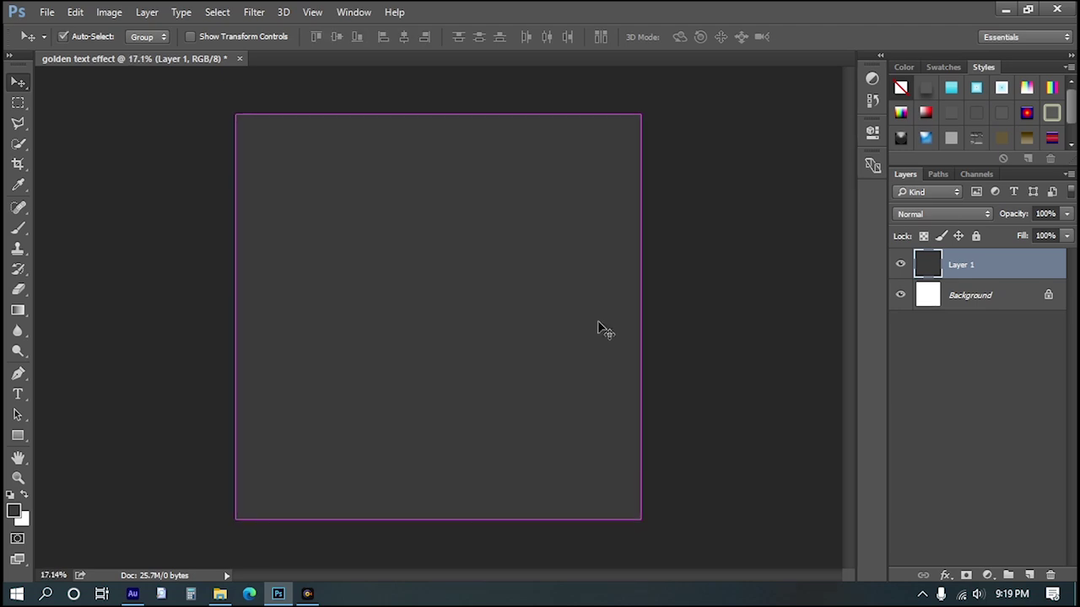
Add the text "RS" on the canvas in Myriad Pro Bold at 555 pt
left_click(18, 394)
left_click(349, 331)
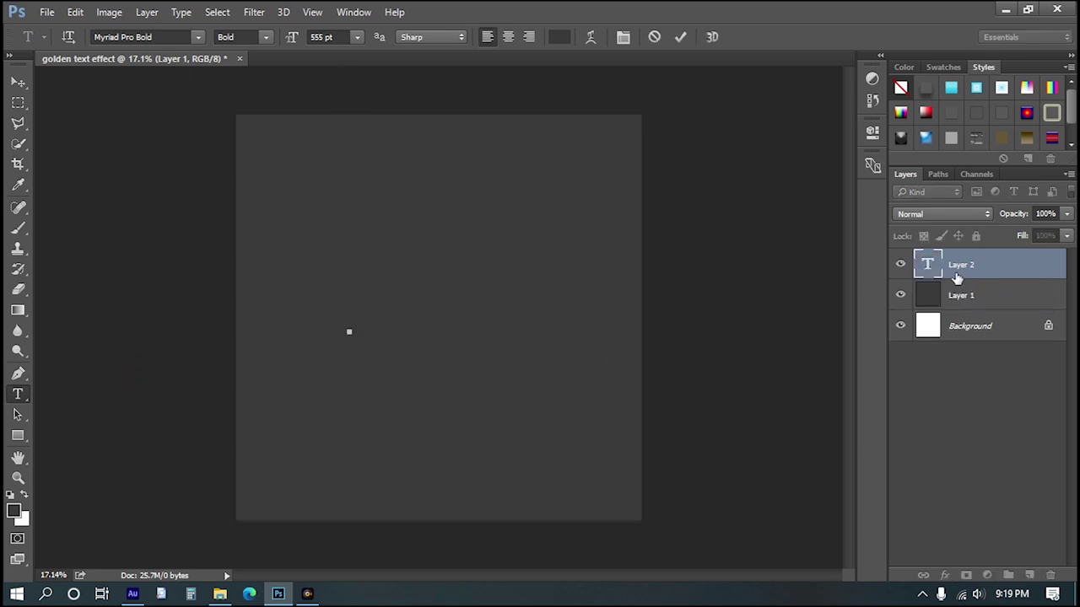
type("Go")
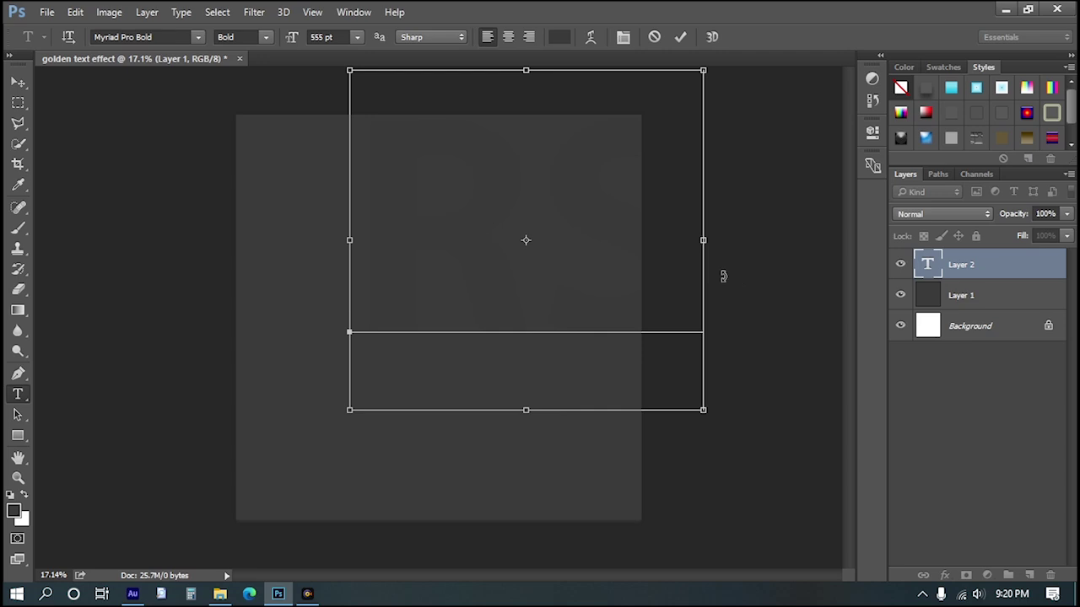
Set the RS text color to white (ffffff) and move the text to the middle of the canvas
key("ctrl+a")
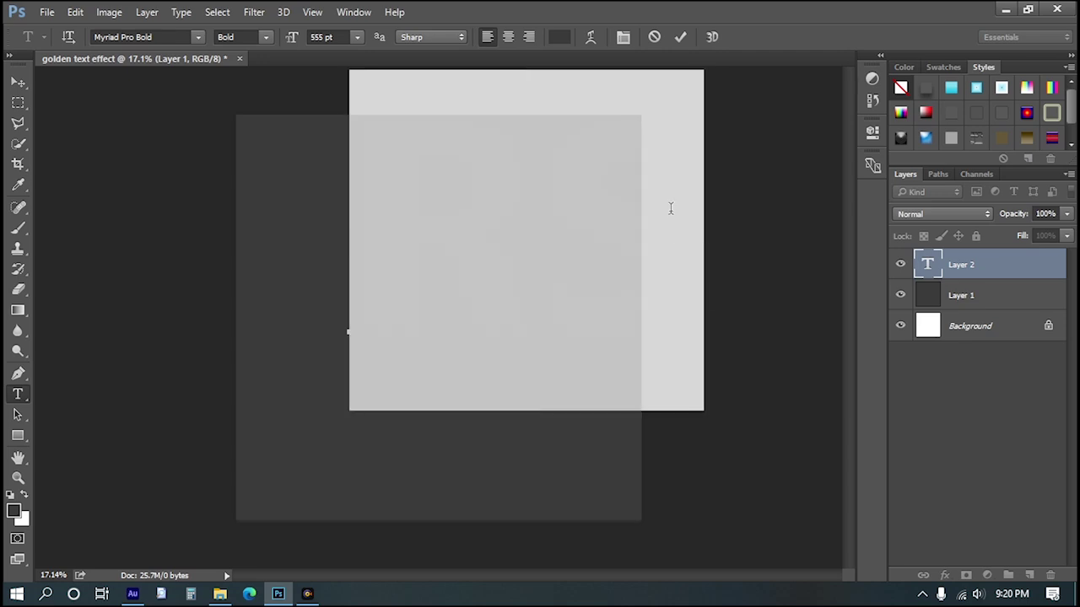
left_click(559, 37)
left_click(646, 177)
left_click(600, 111)
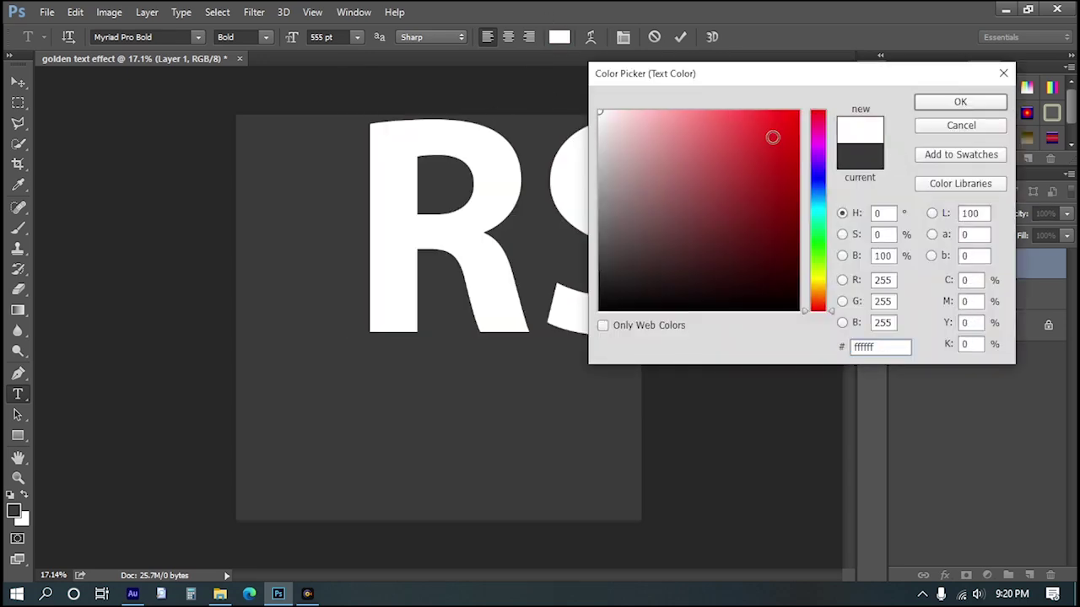
left_click(960, 101)
left_click(680, 37)
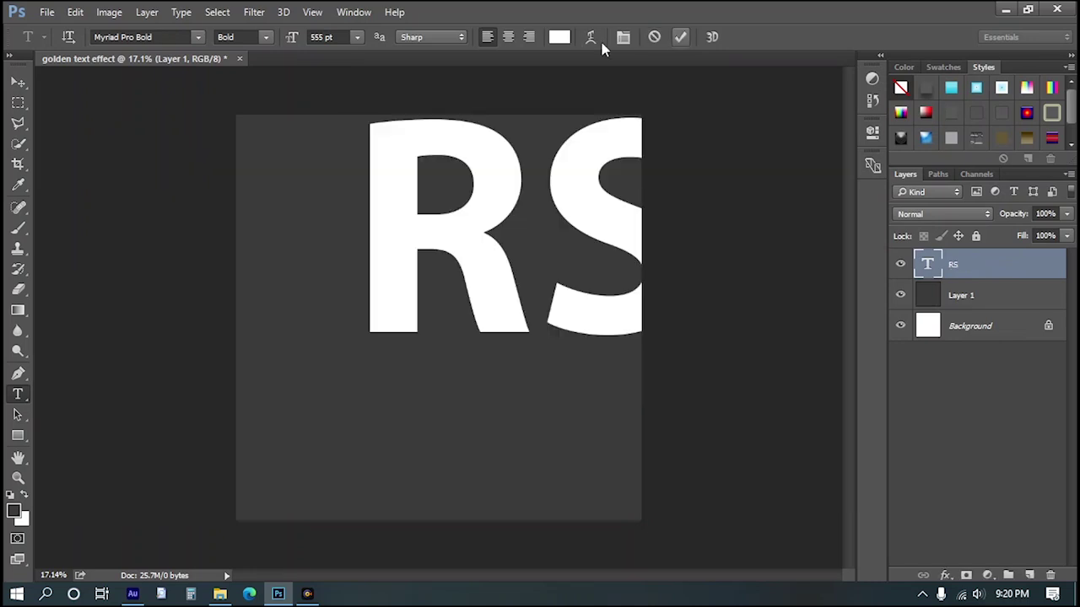
key("v")
left_click_drag(433, 216, 340, 287)
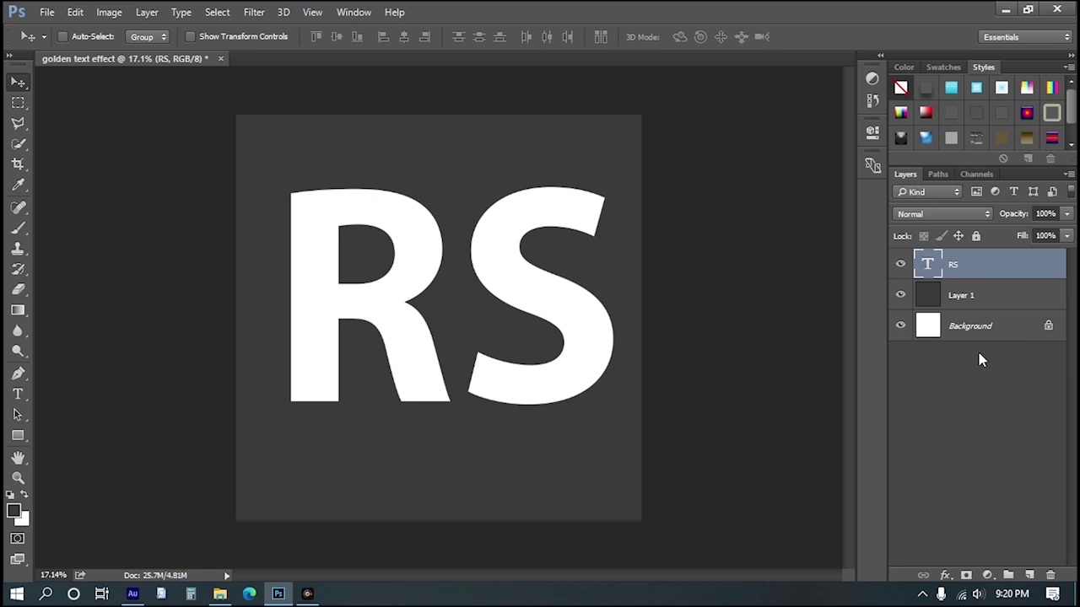
Duplicate the RS text layer as "RS copy" within the same document
left_click(62, 36)
right_click(1052, 272)
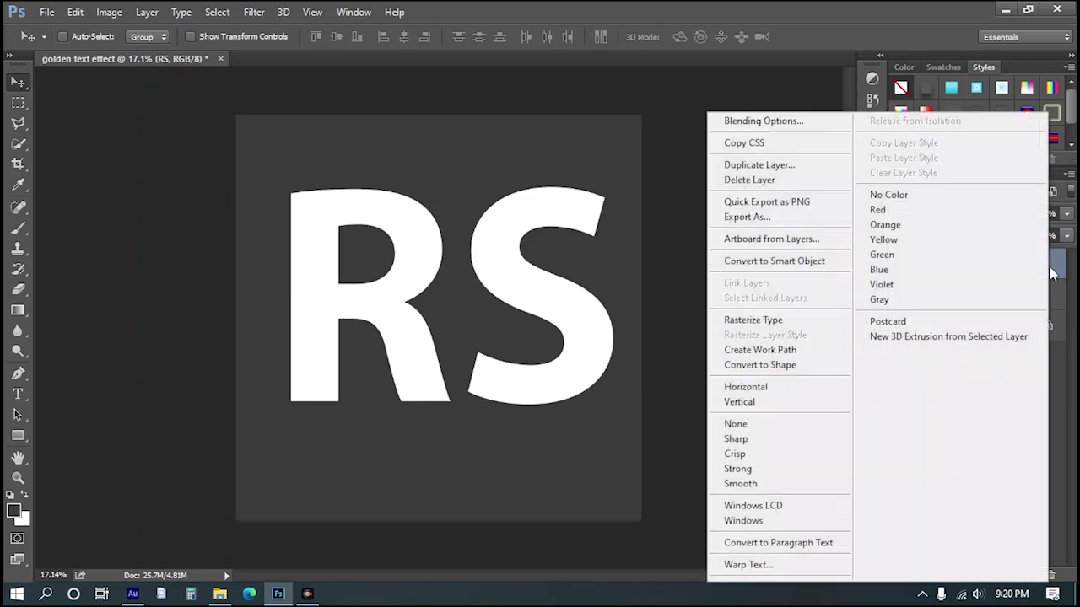
left_click(757, 168)
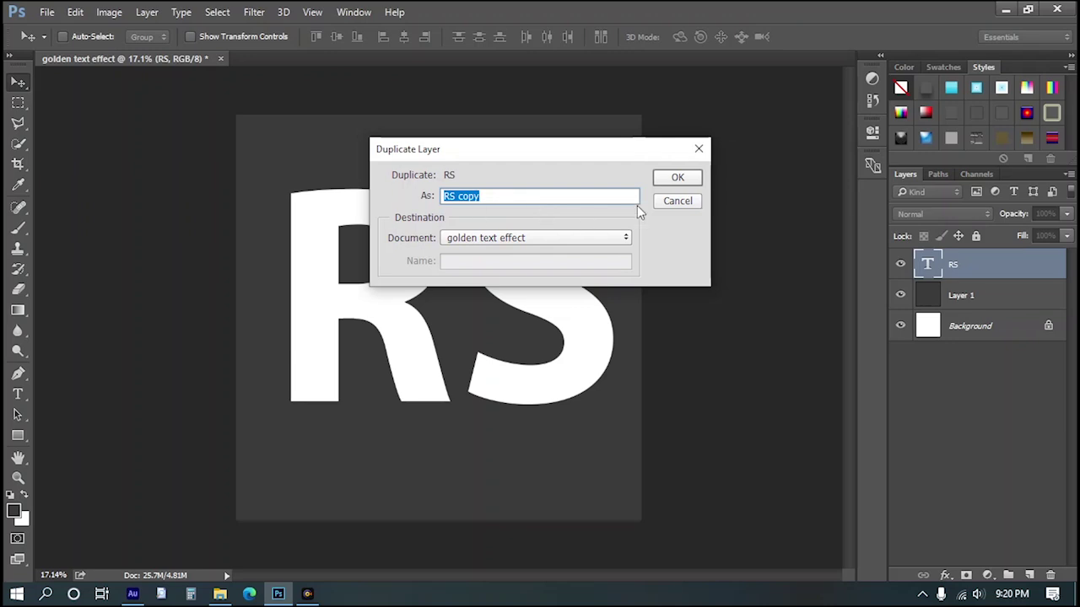
left_click(661, 178)
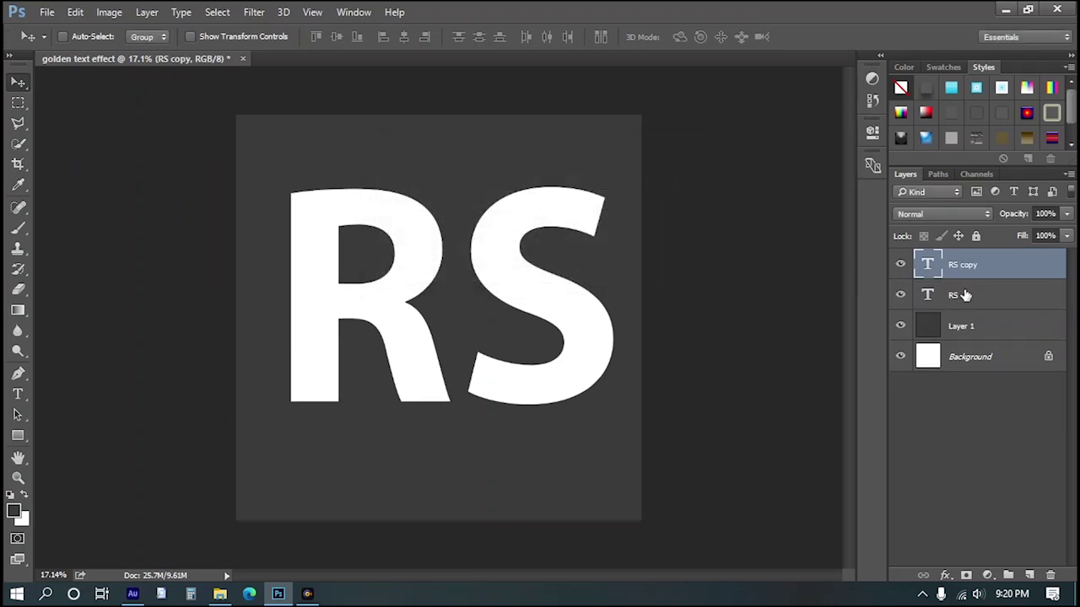
Change the text color of the original RS layer beneath the copy to red (ff0000)
left_click(1003, 301)
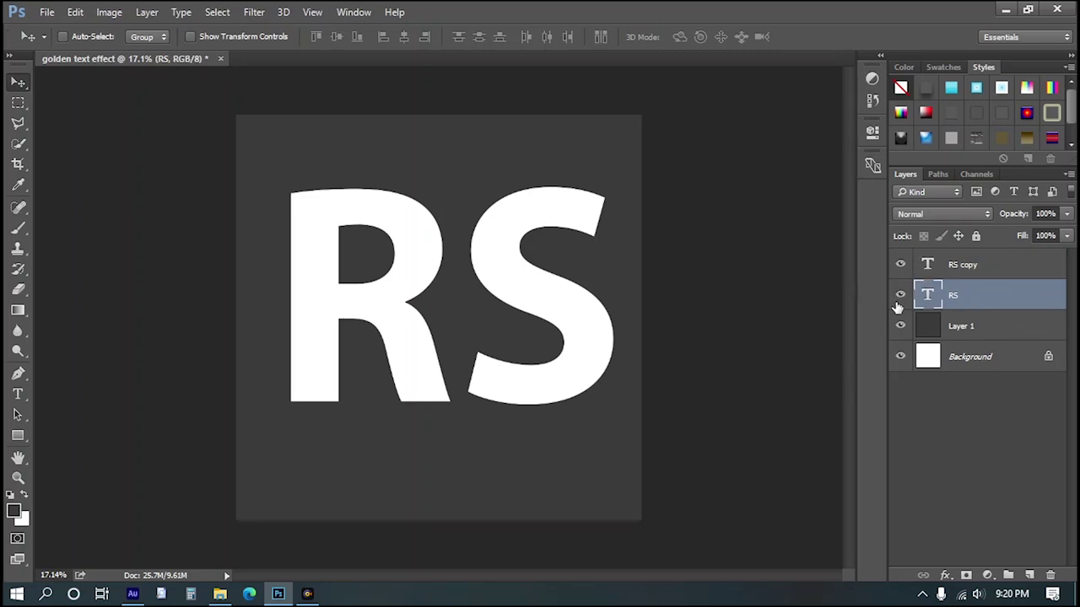
double_click(930, 294)
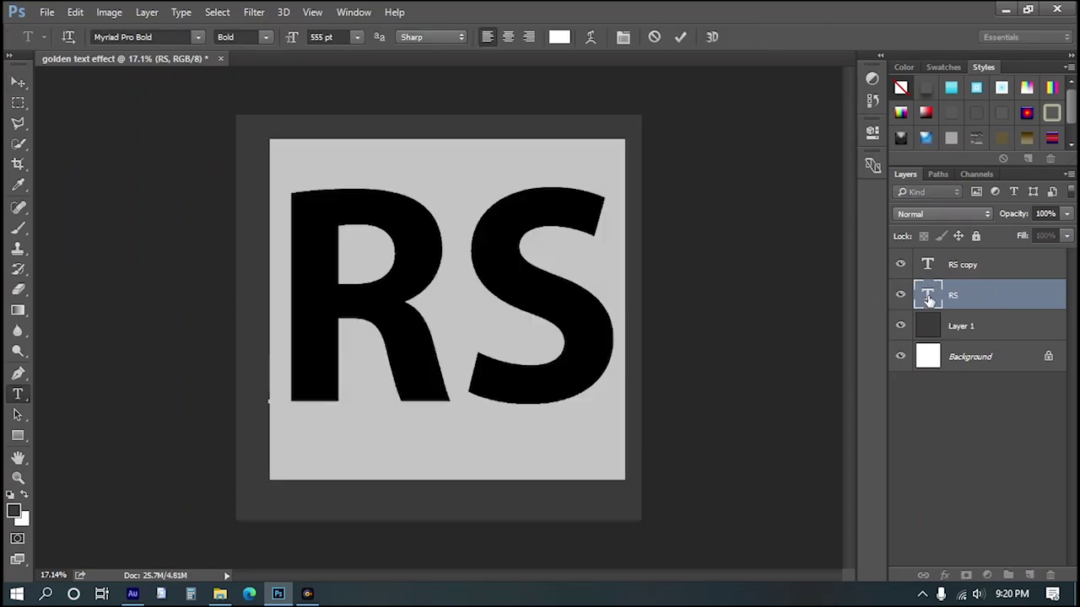
key("ctrl+Return")
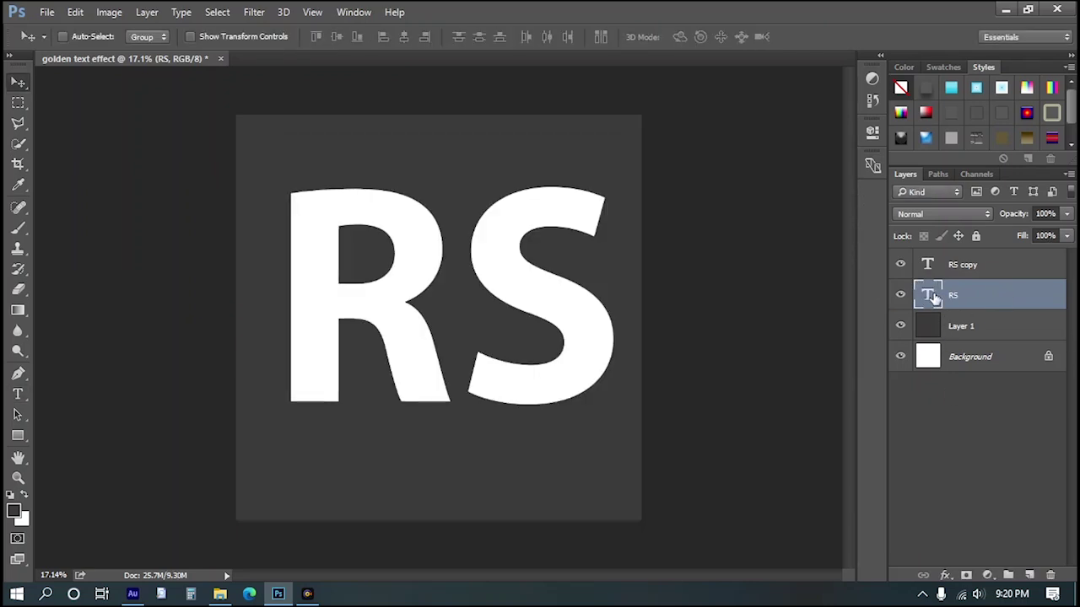
double_click(927, 295)
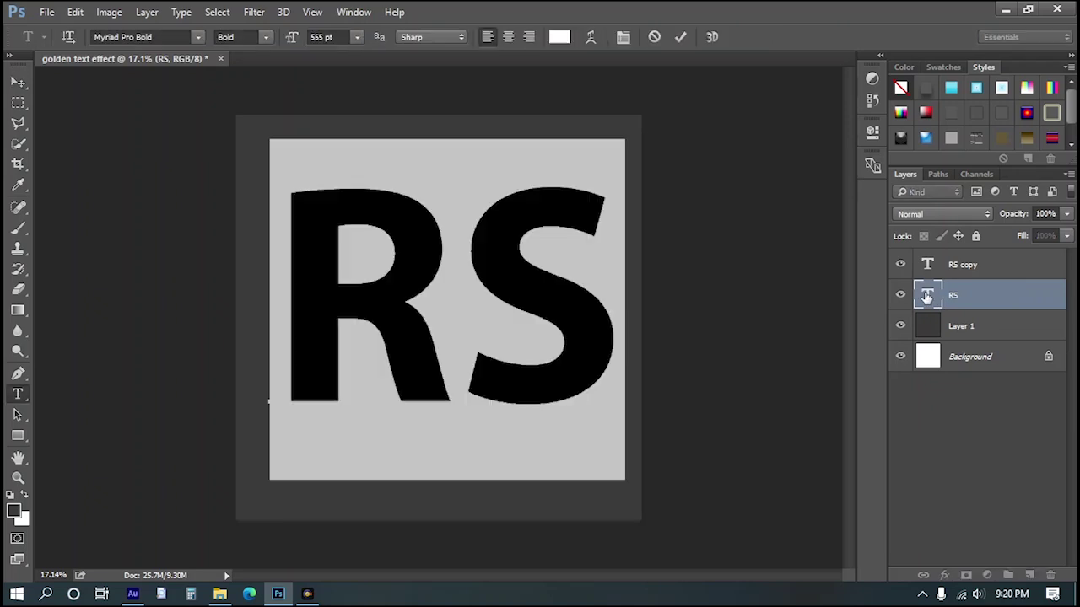
left_click(559, 37)
left_click(730, 168)
type("ff0000")
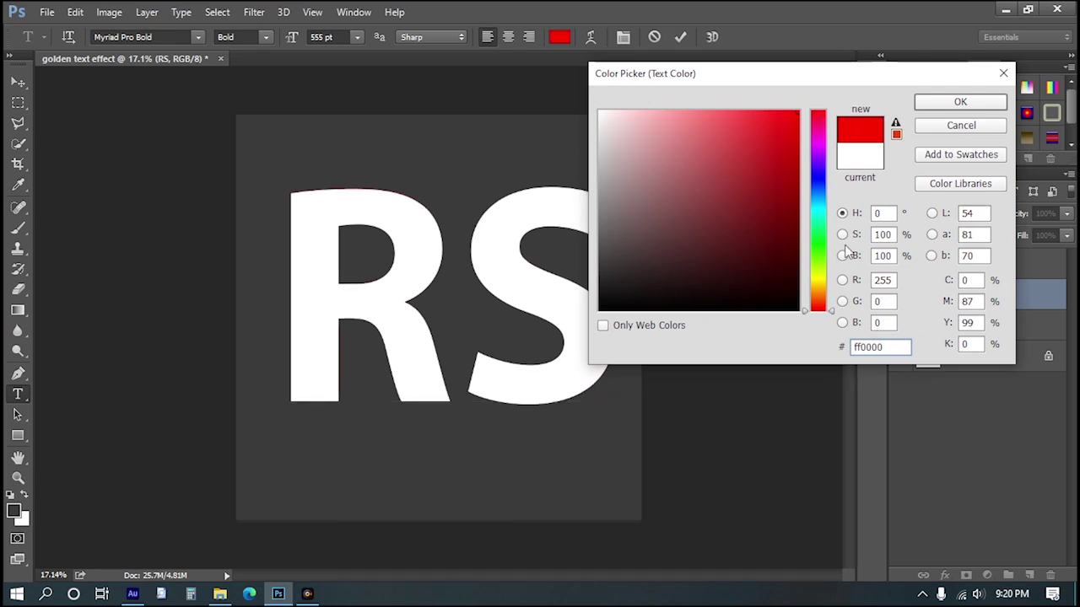
left_click(981, 107)
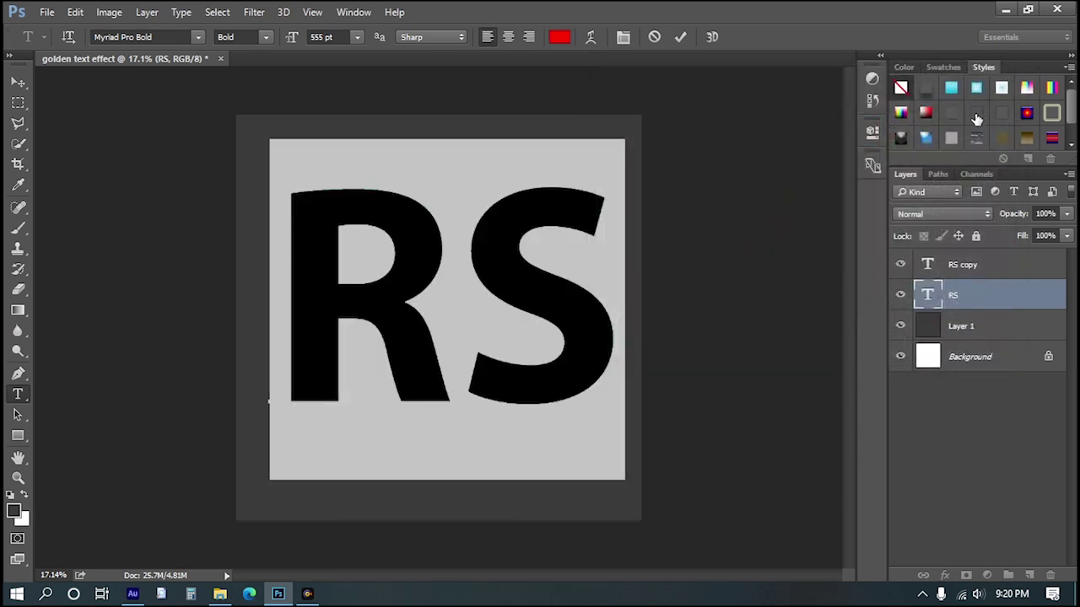
Commit the text edit and narrow the red RS layer behind the white copy to about 75% of its width
left_click(680, 36)
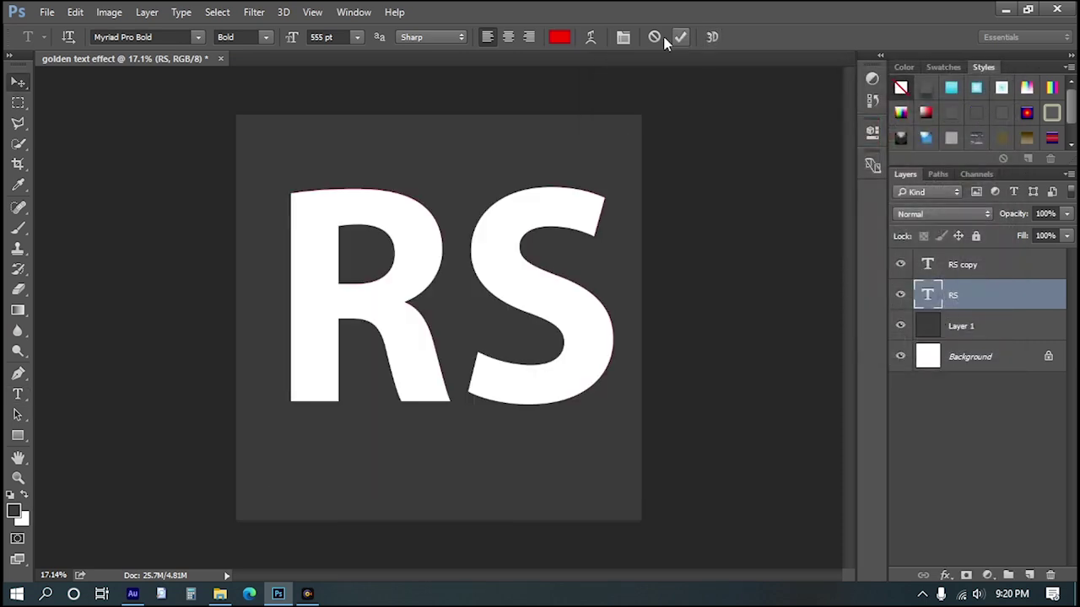
key("v")
key("ctrl+t")
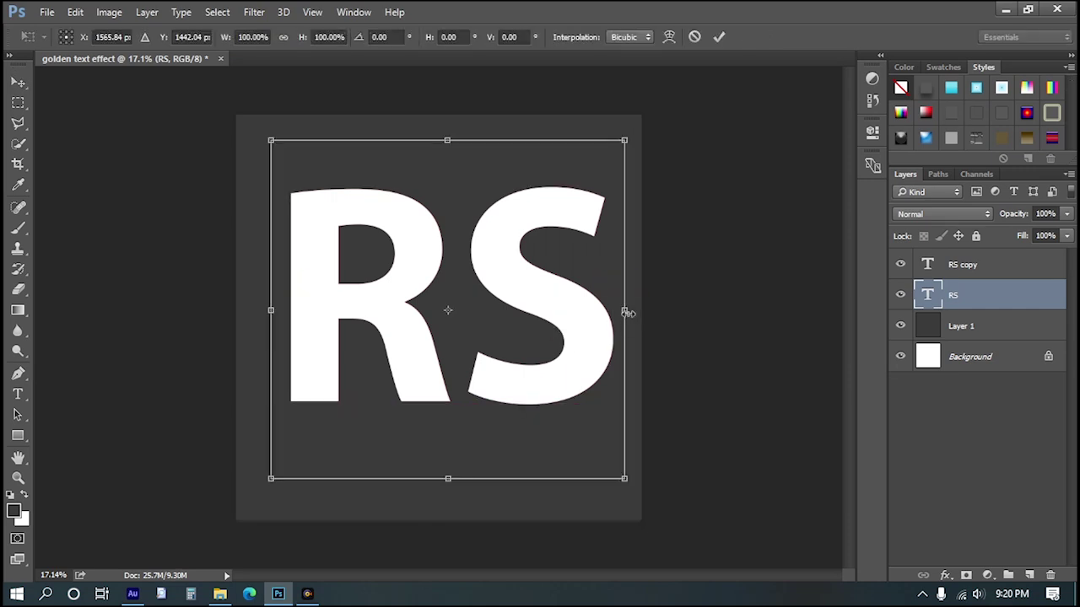
left_click_drag(623, 312, 589, 317)
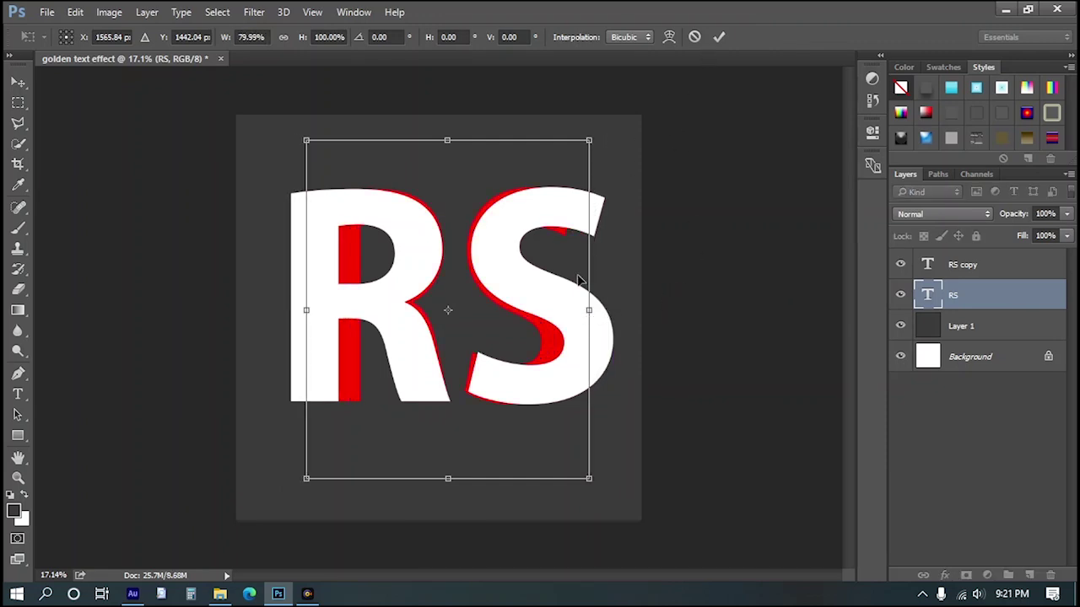
left_click_drag(588, 311, 581, 311)
left_click_drag(312, 309, 306, 309)
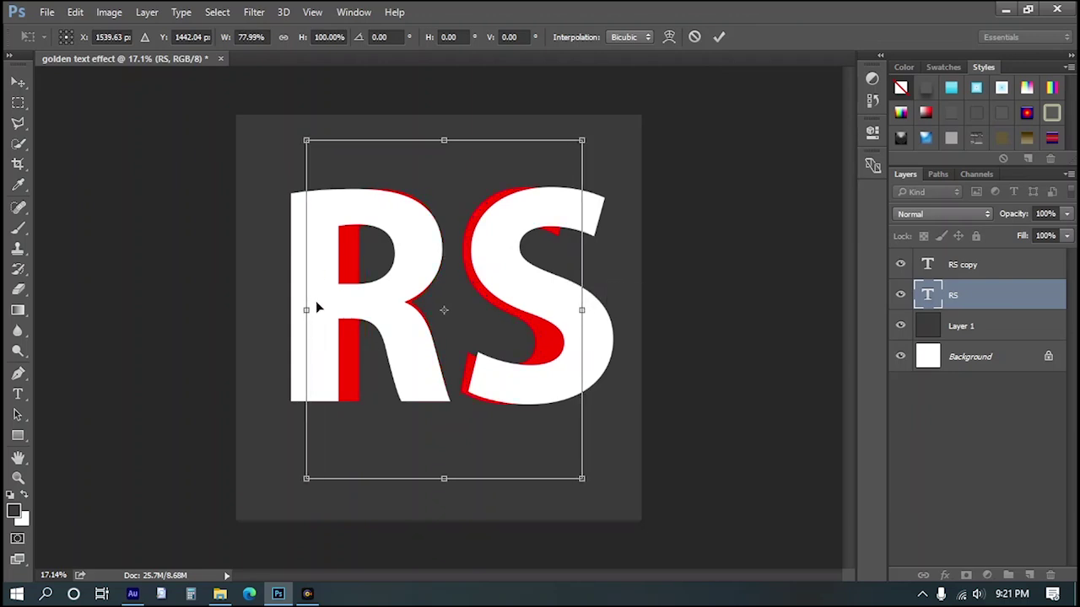
key("ctrl+z")
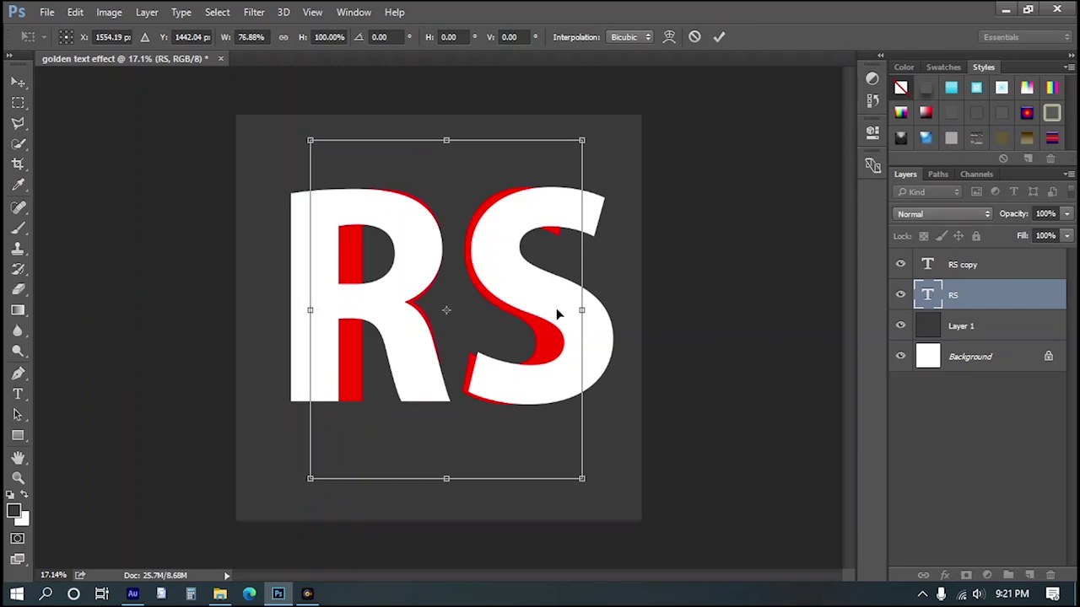
left_click_drag(577, 311, 570, 310)
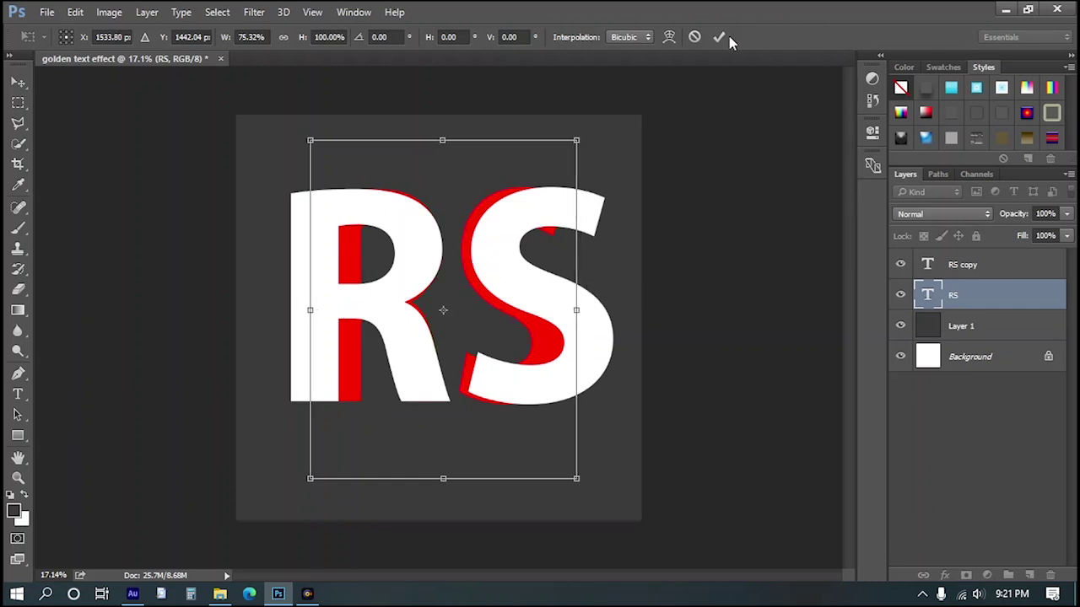
left_click(718, 37)
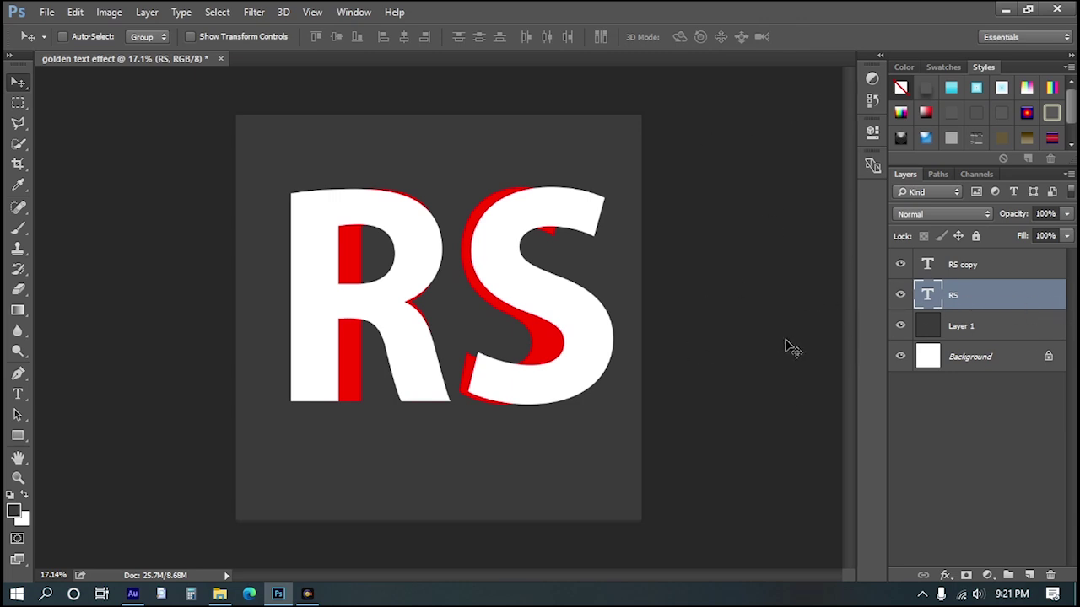
Rasterize the red RS type layer
left_click_drag(302, 385, 393, 386)
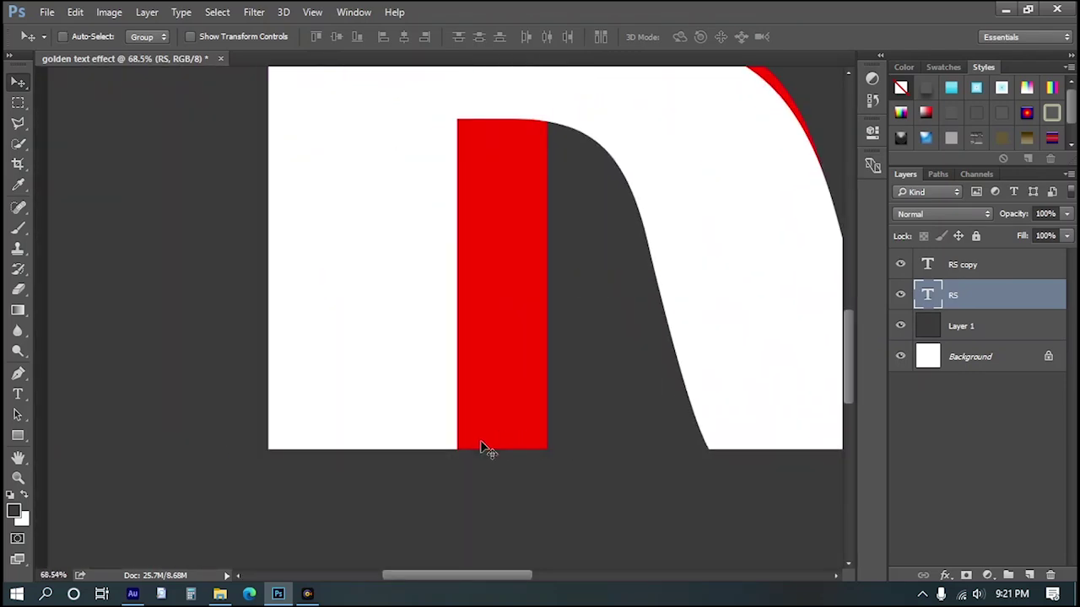
scroll(705, 342, "right", 3)
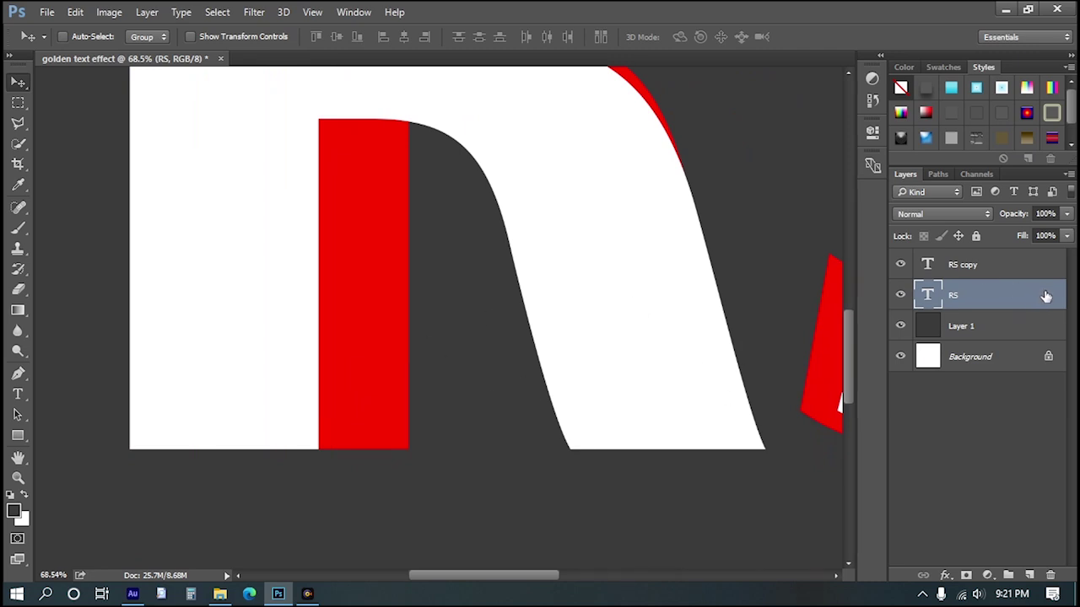
right_click(1016, 296)
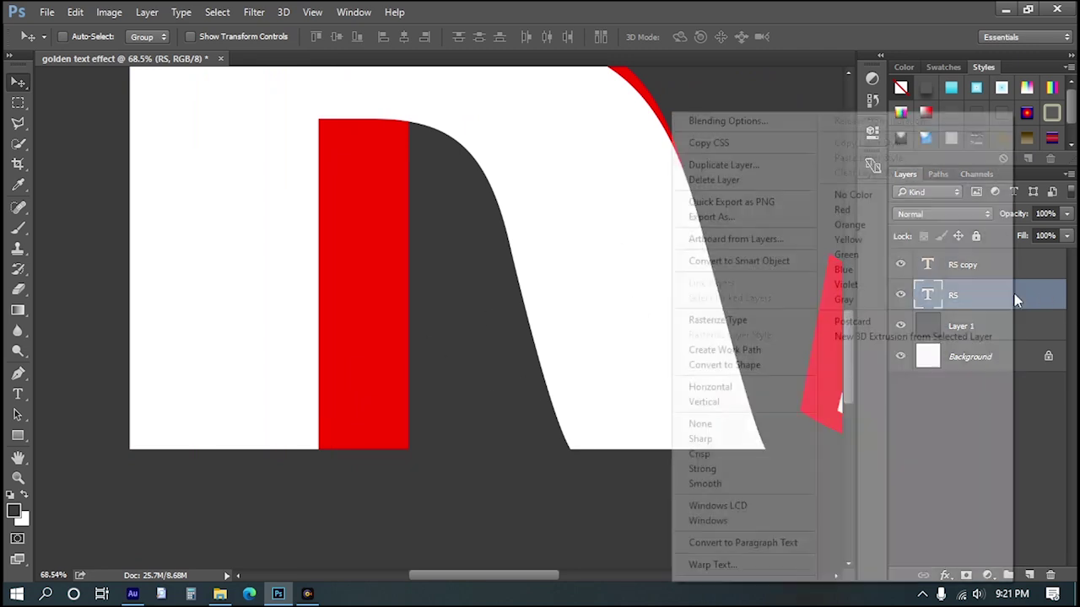
left_click(717, 320)
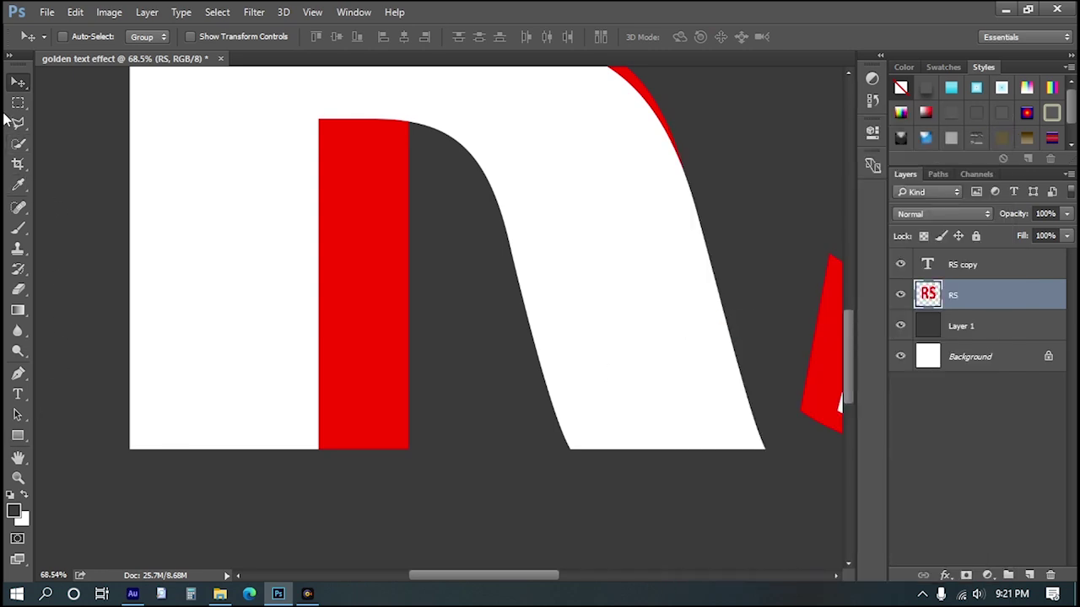
Cut the lower end of the red strip inside the R diagonally with the Polygonal Lasso and clear the selection
left_click_drag(17, 123, 103, 136)
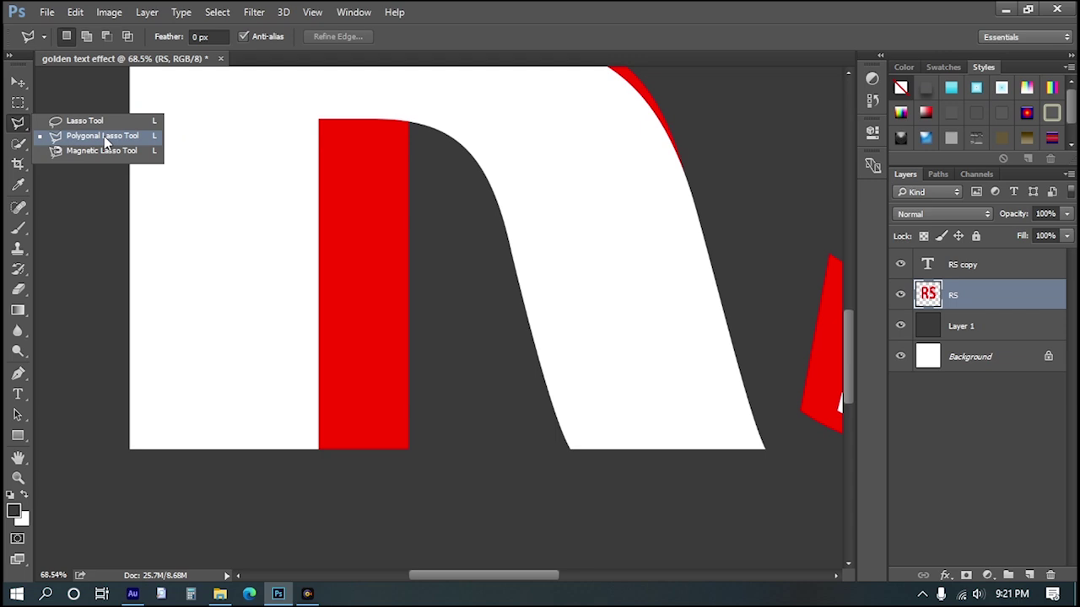
left_click(104, 135)
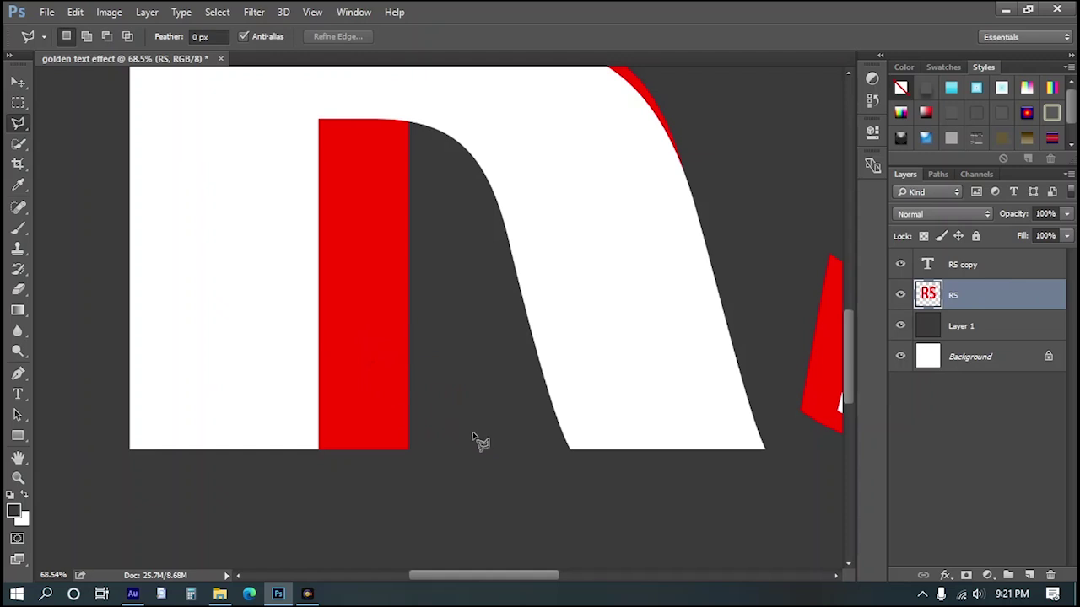
left_click(124, 554)
left_click(495, 354)
left_click(534, 517)
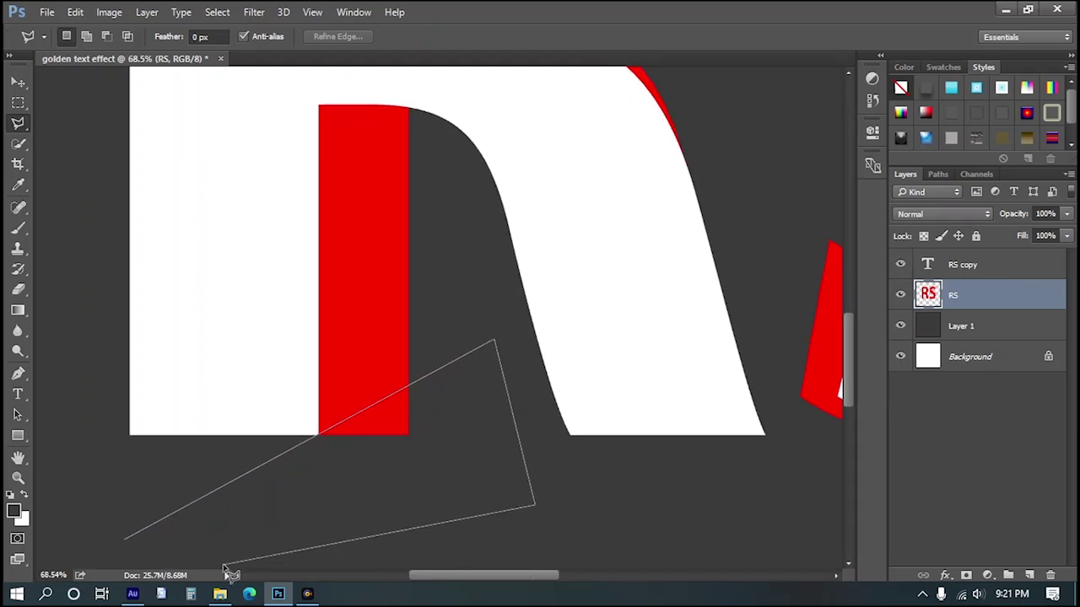
left_click(126, 540)
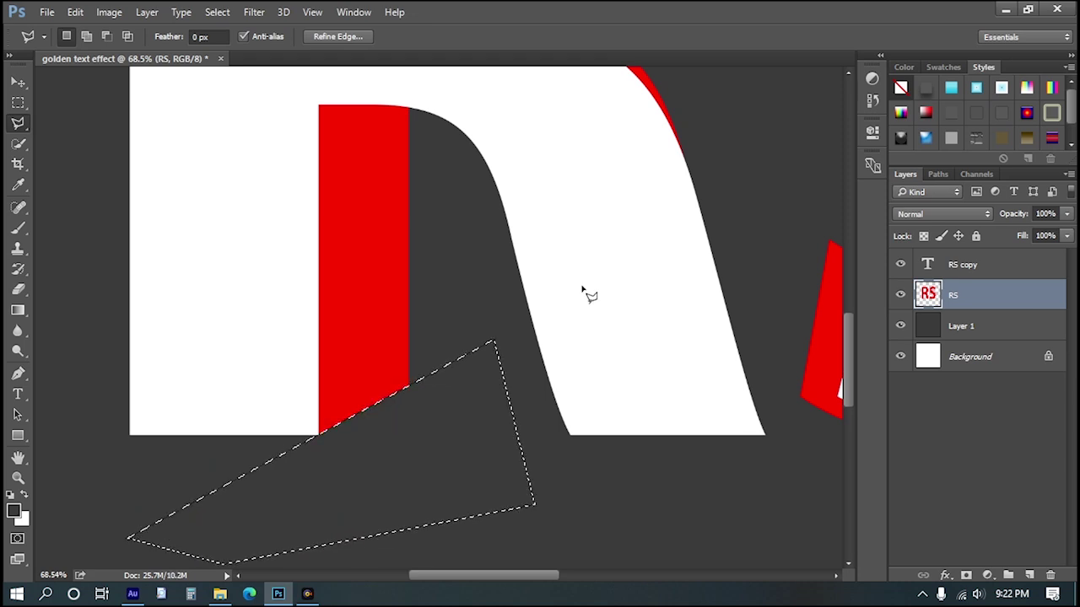
key("Delete")
key("ctrl+d")
mouse_move(550, 313)
left_mouse_down()
mouse_move(366, 362)
mouse_move(419, 372)
left_mouse_up()
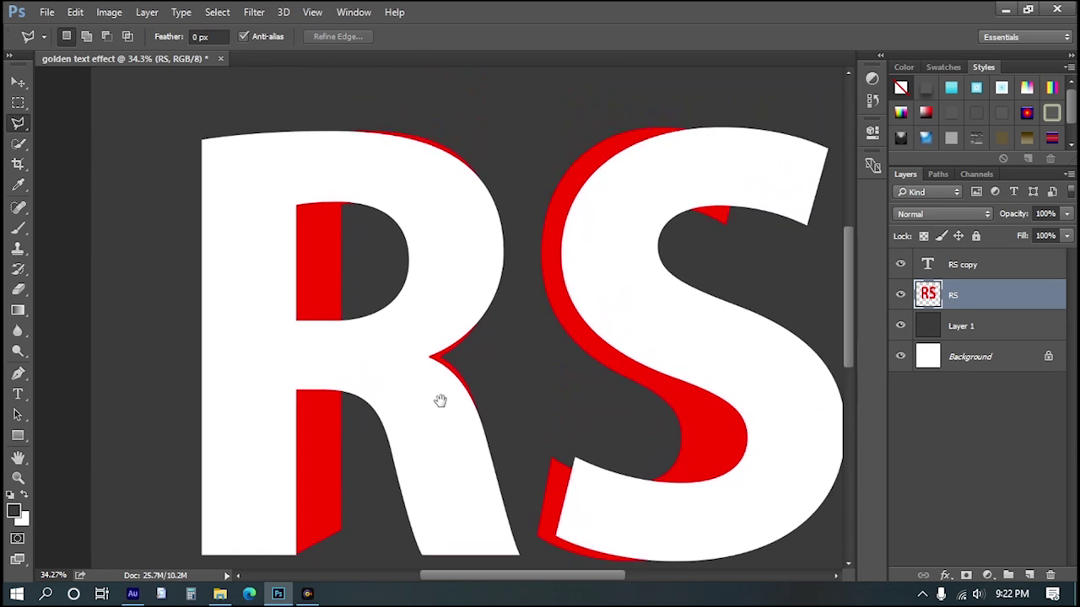
left_click_drag(627, 337, 607, 390)
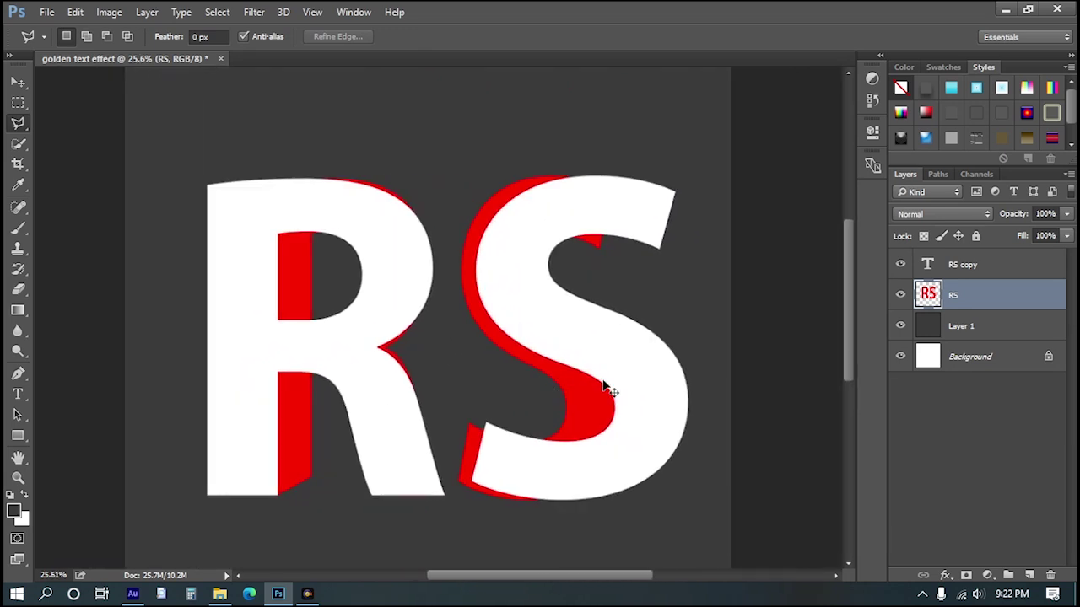
Add a Gradient Overlay to the RS copy layer and open its gradient for editing
left_click(960, 267)
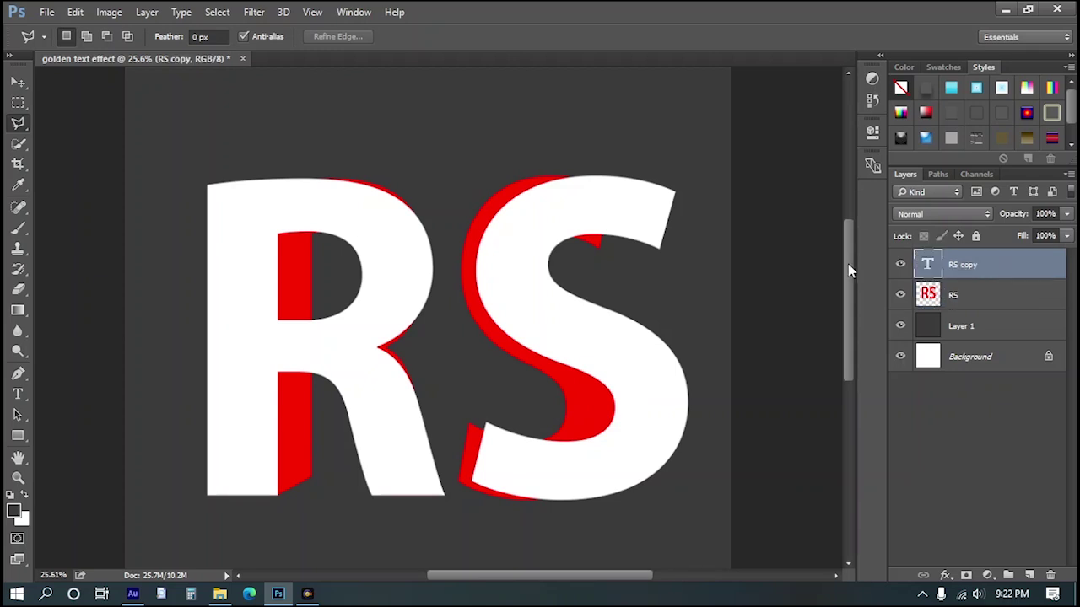
right_click(1051, 267)
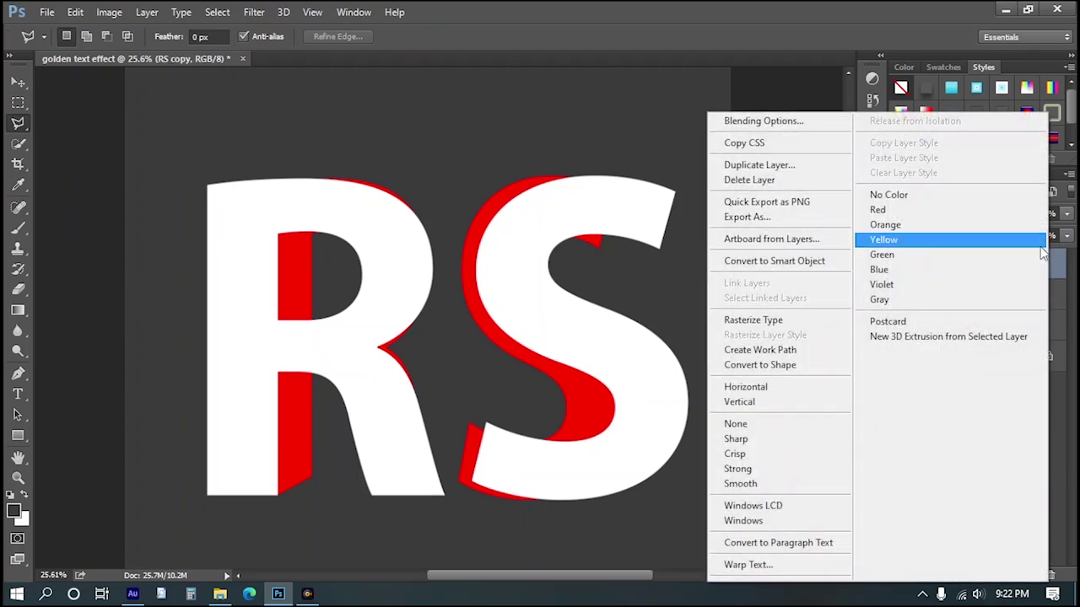
left_click(763, 122)
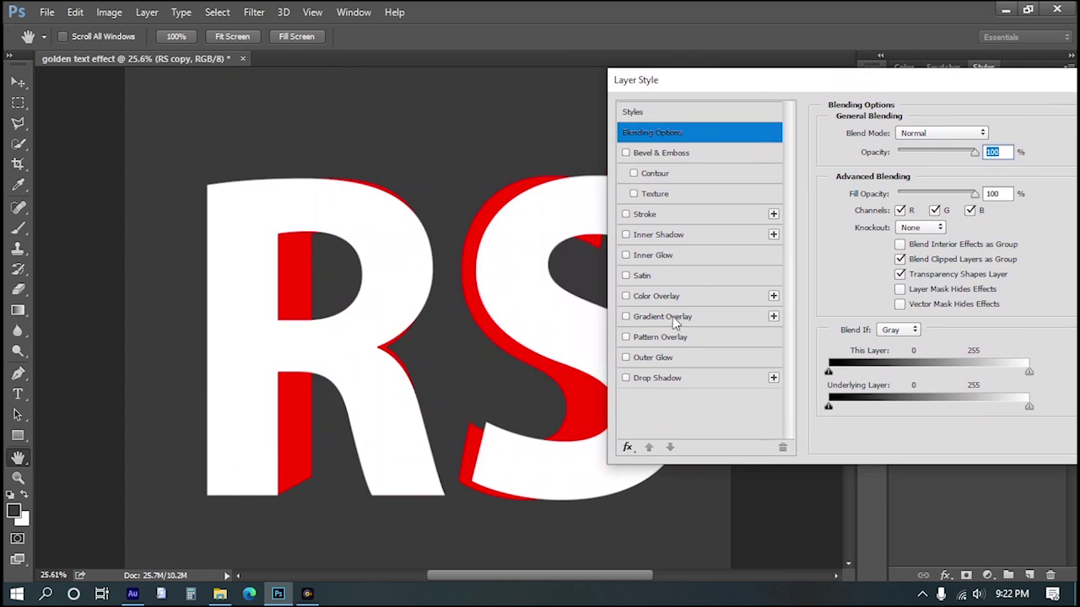
left_click(673, 316)
left_click(928, 172)
left_click_drag(218, 144, 822, 124)
Move the second gradient stop nearer the start and the third to 15%, and set the first stop's color to a7a7a7
left_click_drag(731, 373, 697, 374)
left_click_drag(769, 372, 721, 376)
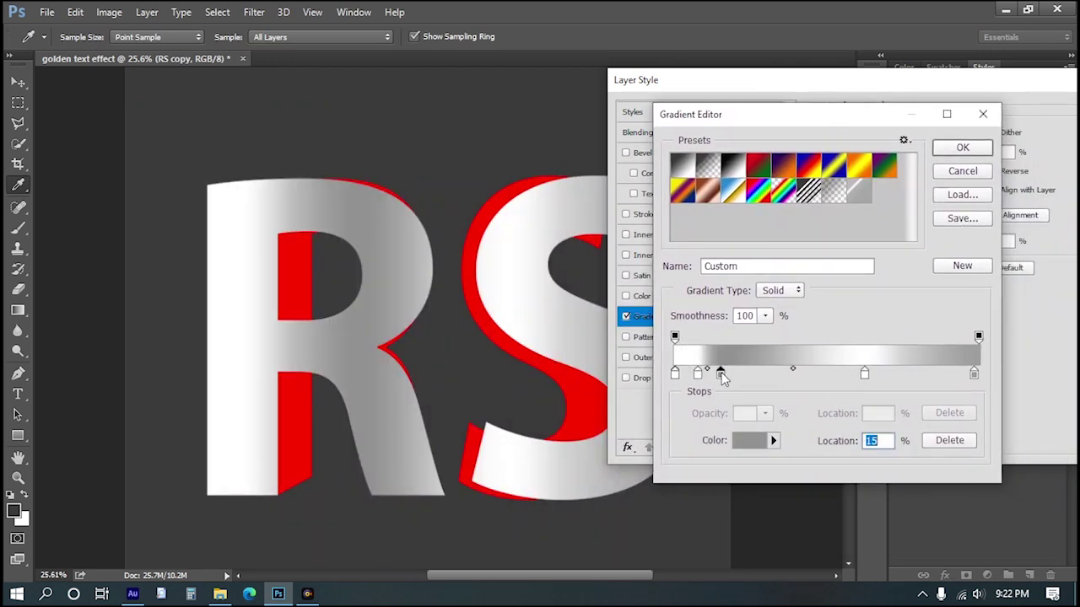
double_click(674, 373)
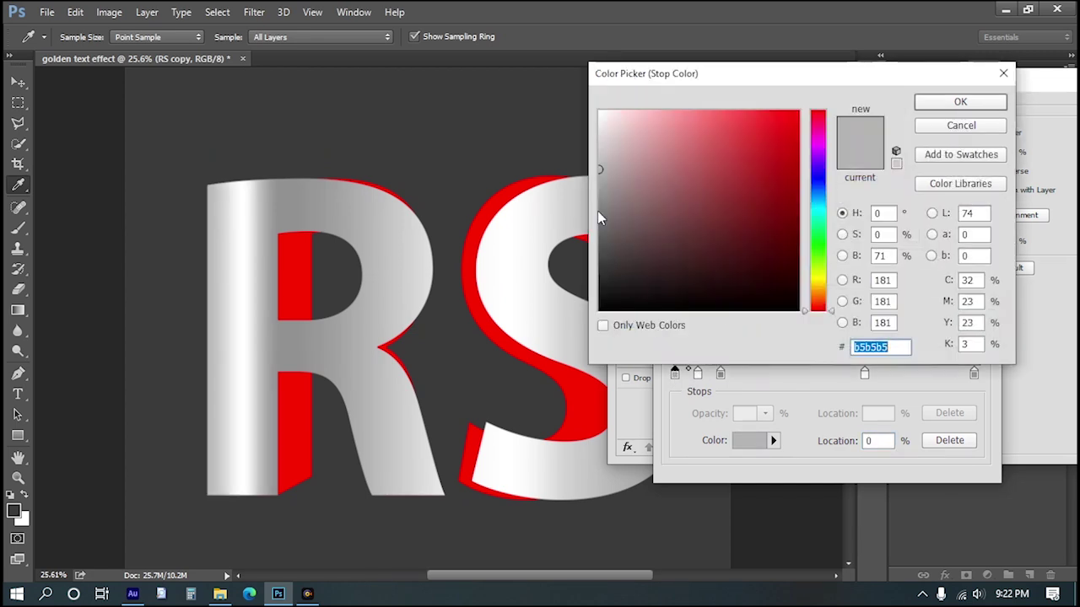
left_click(599, 179)
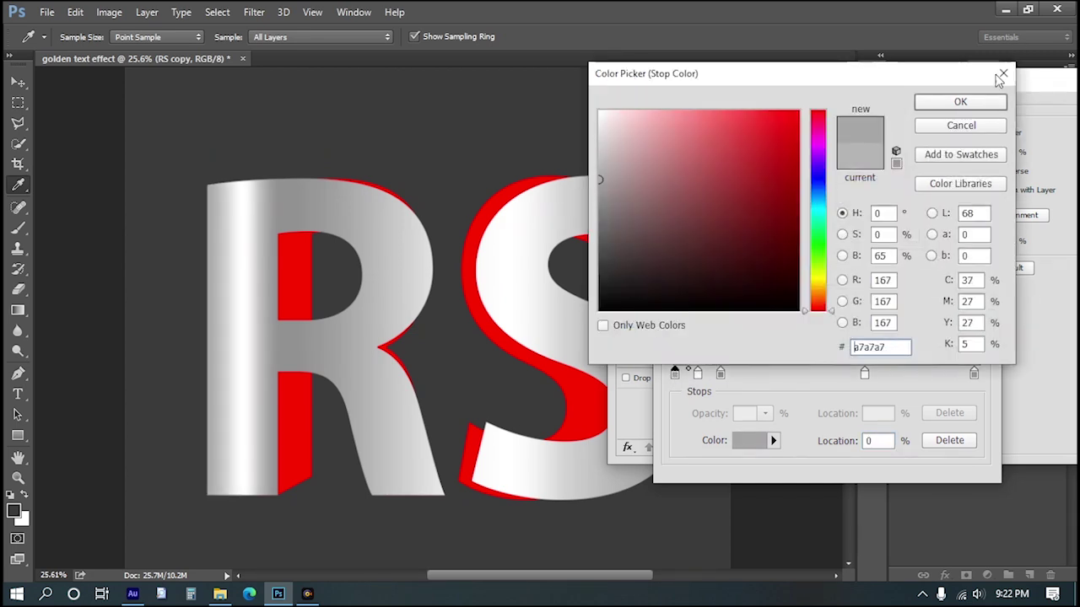
left_click(987, 106)
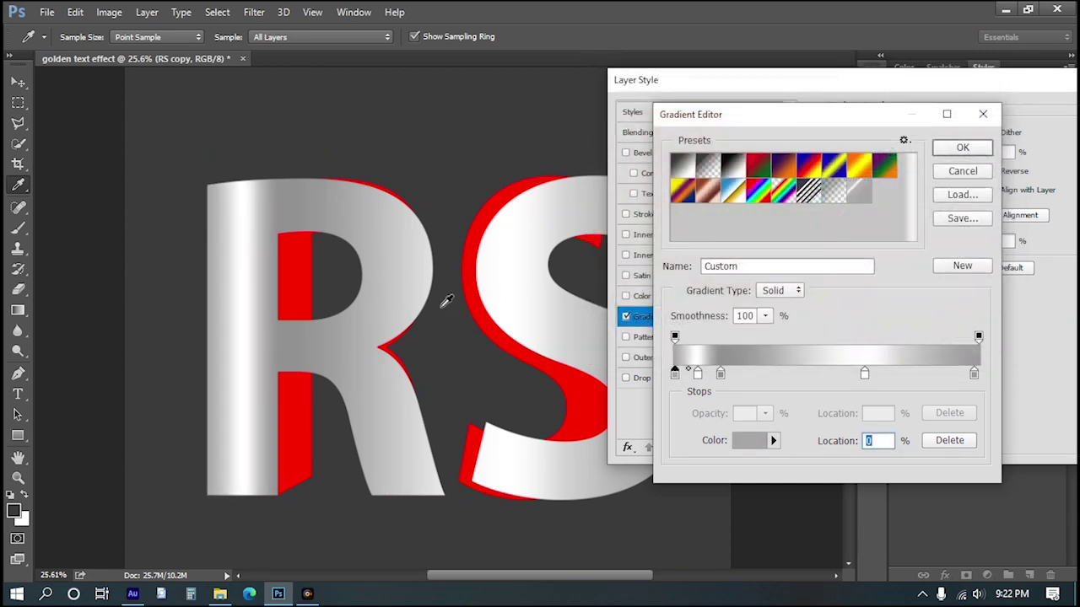
Shift the third gradient stop to 18% and the white fourth stop to 55%
left_click(721, 374)
left_click_drag(722, 374, 726, 374)
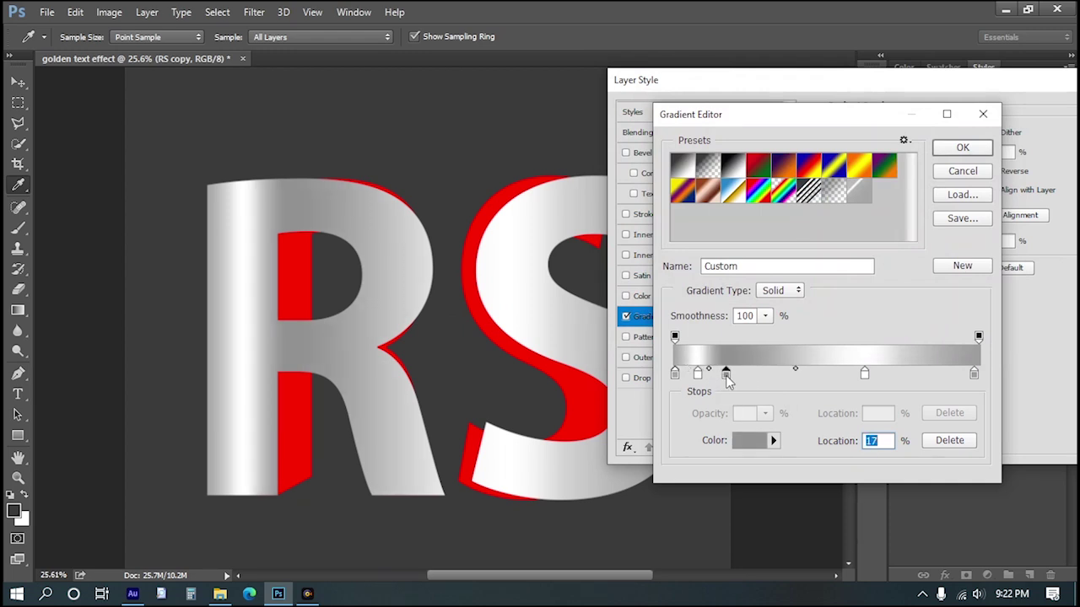
double_click(726, 375)
left_click(962, 103)
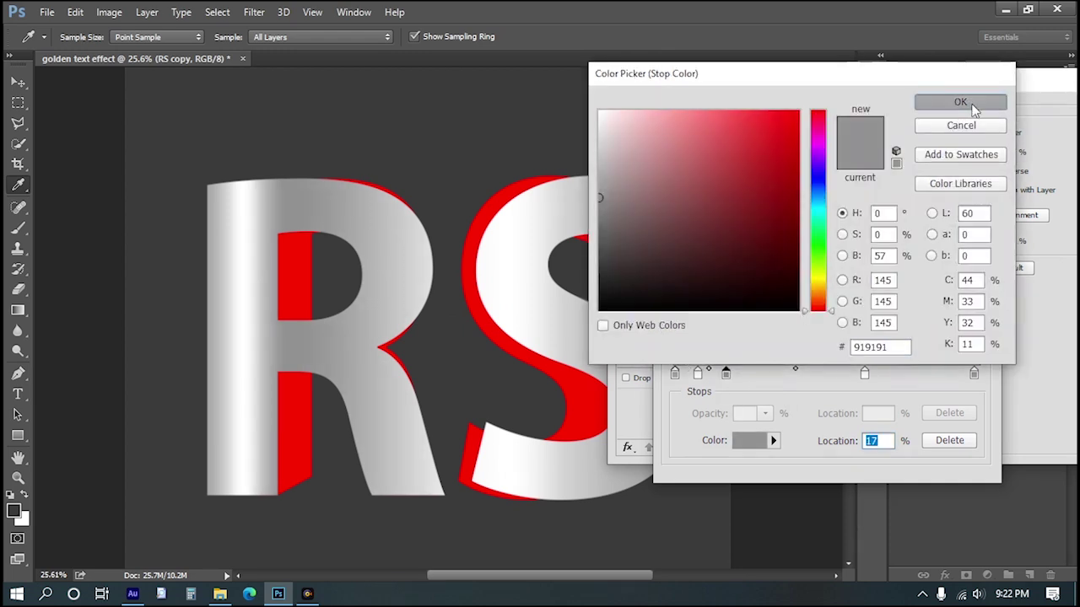
left_click_drag(727, 377, 731, 377)
mouse_move(864, 374)
left_mouse_down()
mouse_move(831, 374)
mouse_move(844, 373)
left_mouse_up()
left_click(846, 374)
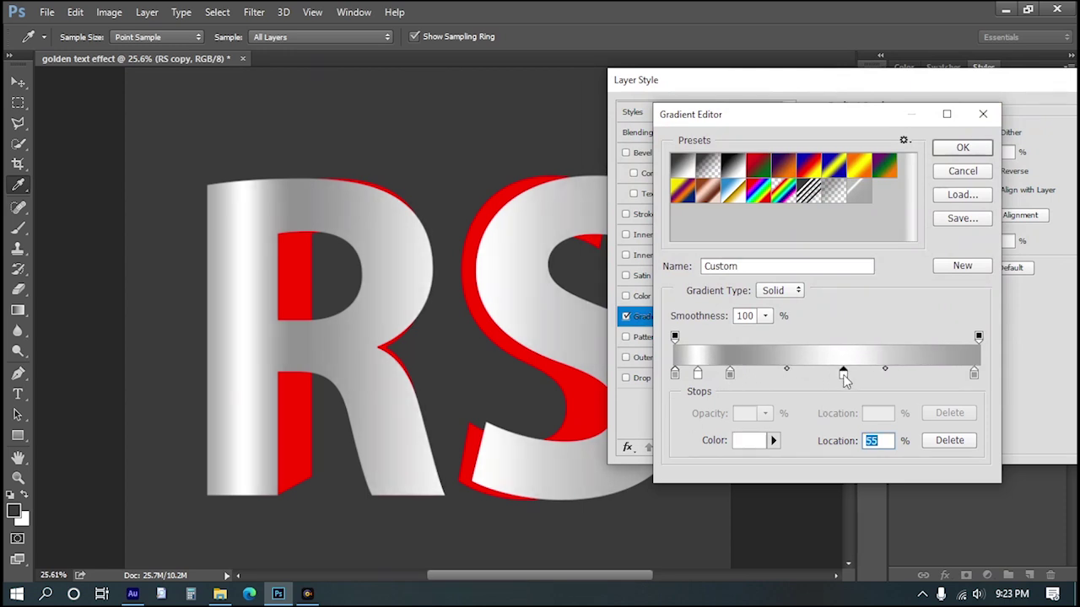
Move the last gradient stop to 92% and give it and the stop at 18% a darker gray
left_click_drag(973, 373, 955, 373)
double_click(955, 373)
left_click(961, 99)
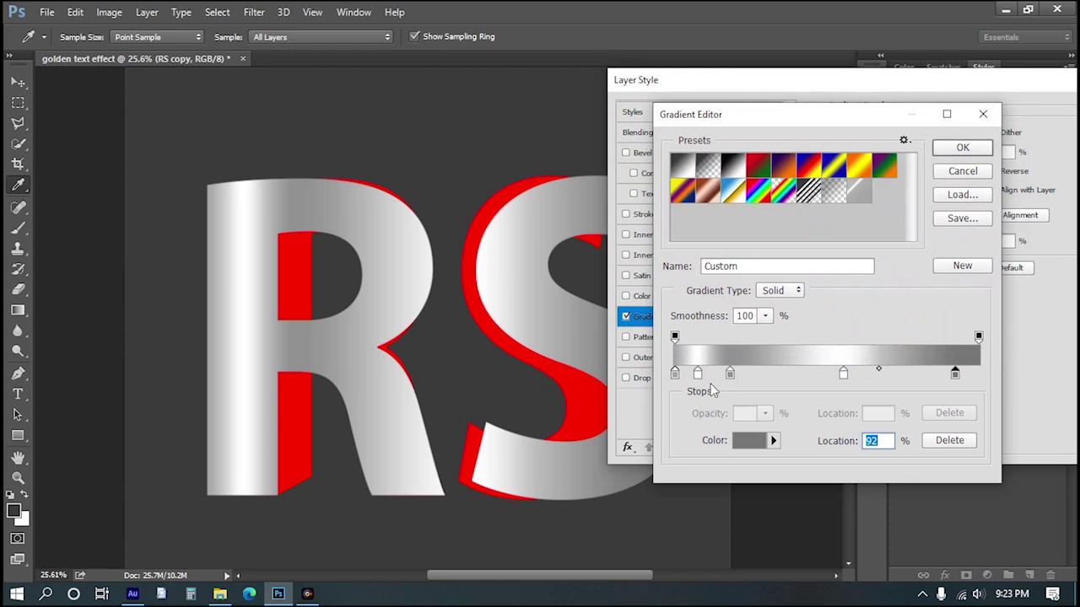
double_click(731, 373)
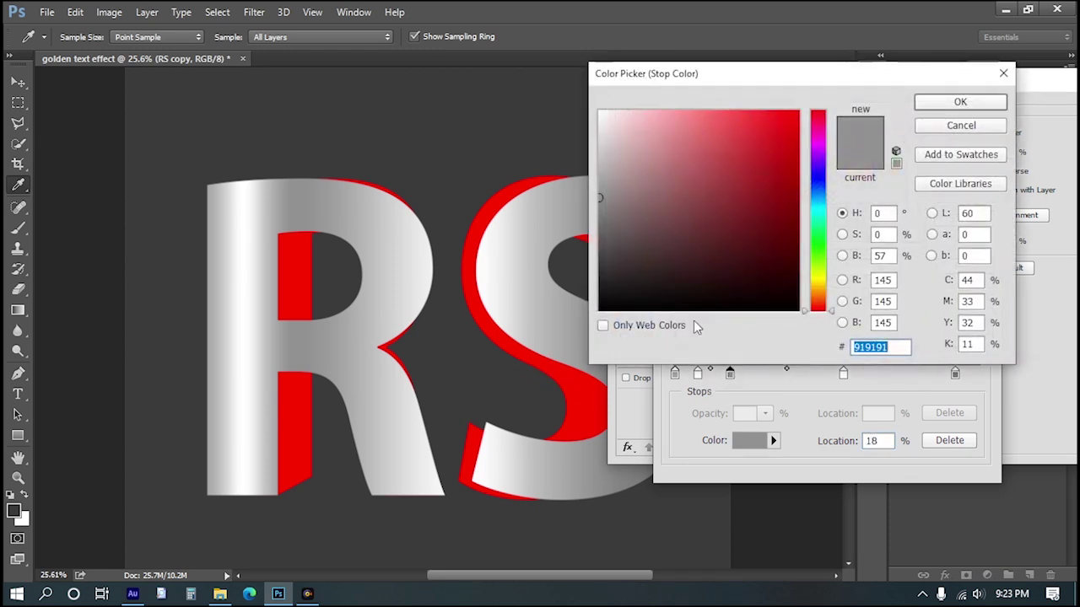
key("Return")
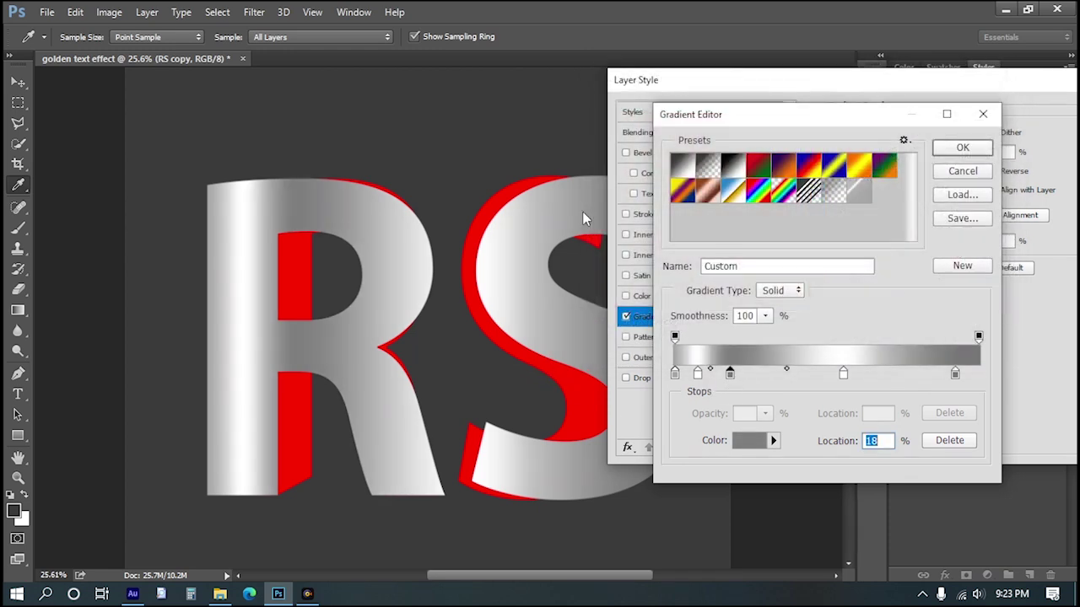
Set the first gradient stop's color to dark gray 6a6a6a and place the white second stop at 8%
double_click(677, 376)
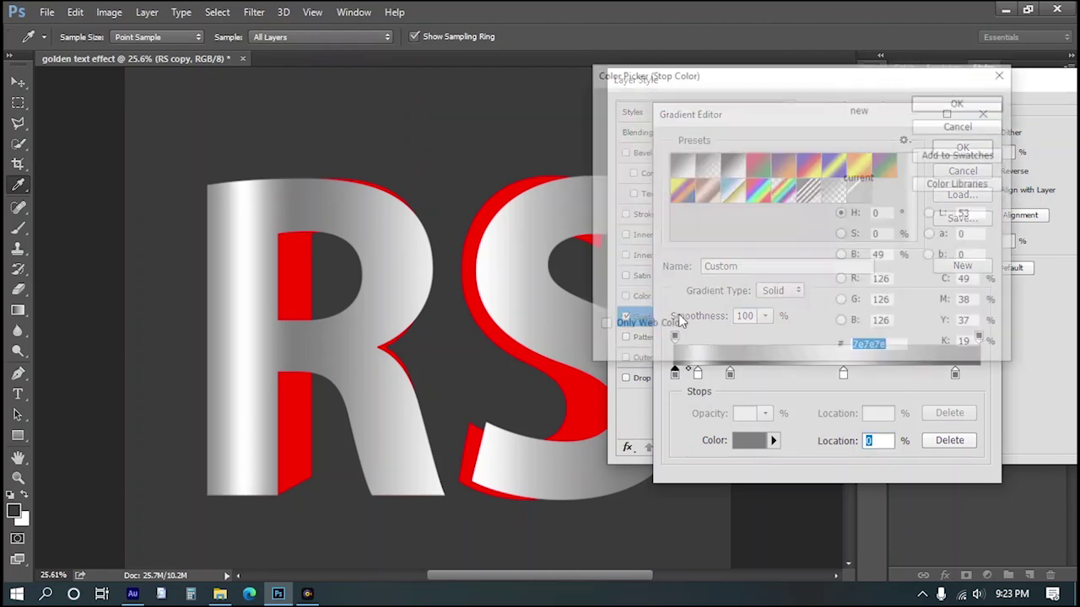
left_click(562, 234)
left_click(599, 215)
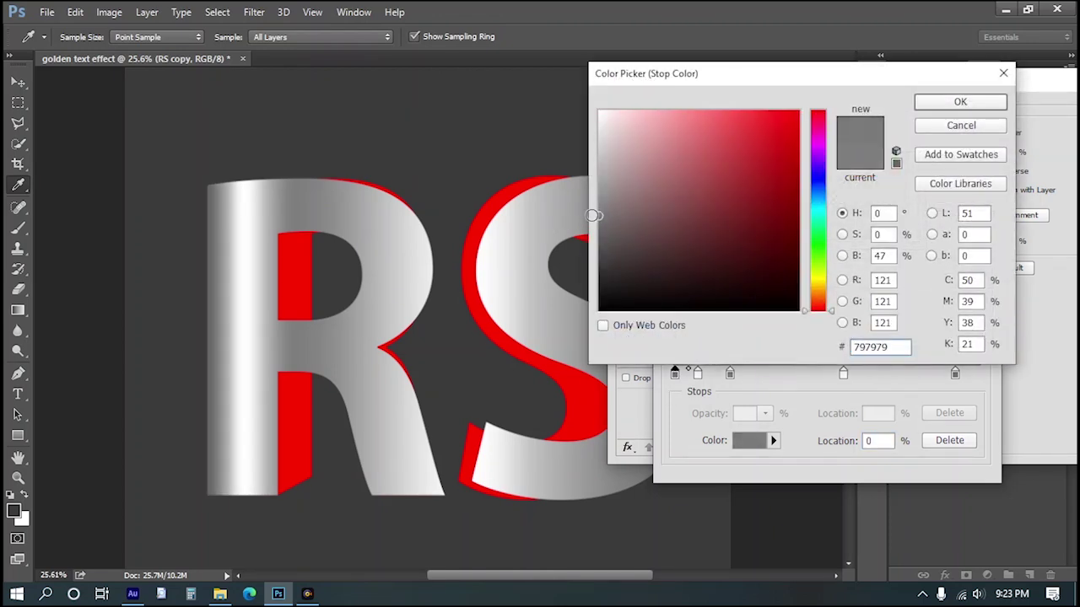
left_click(604, 234)
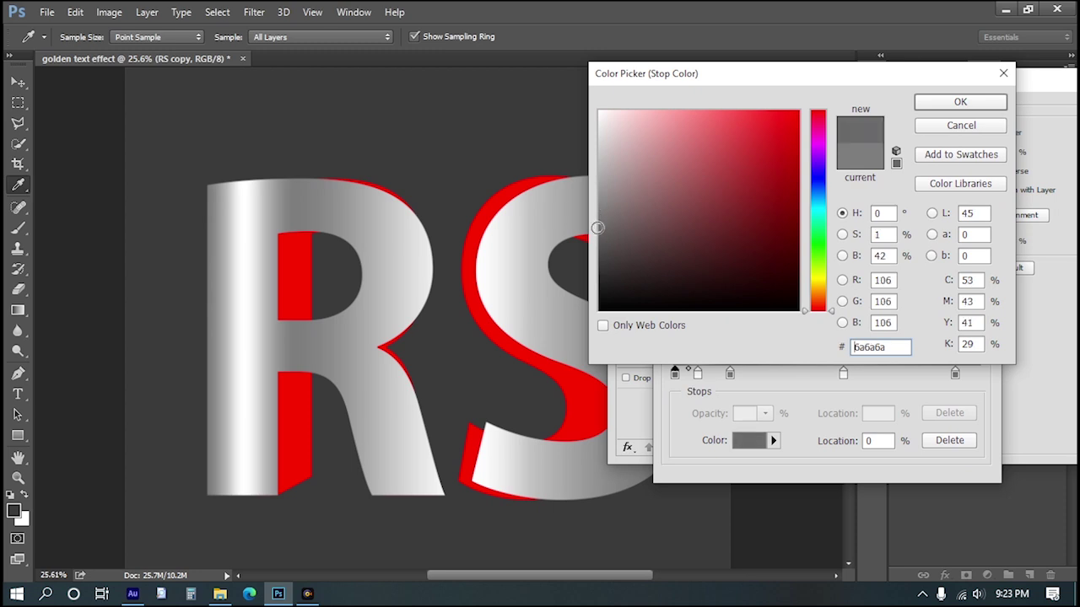
key("Return")
left_click_drag(697, 374, 699, 376)
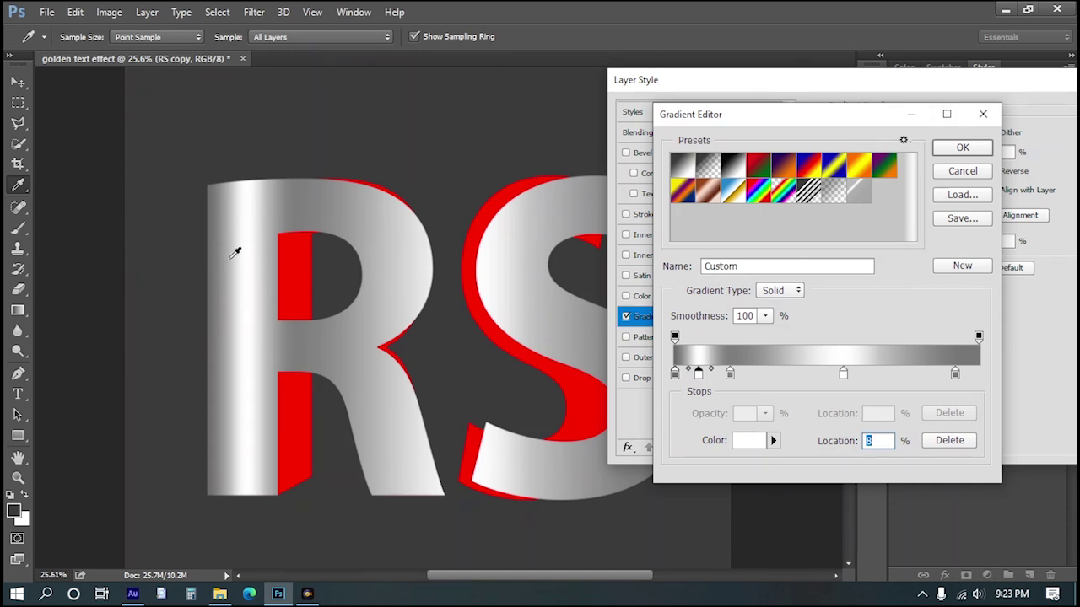
key("alt")
key("alt+space")
left_click(244, 267)
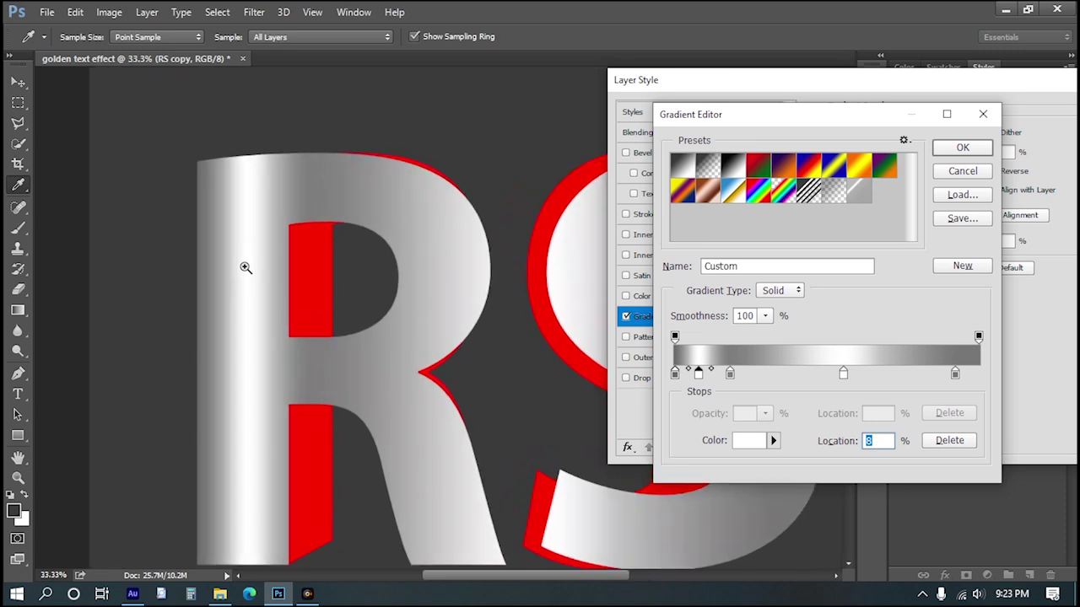
Move the second gradient stop to 10% and the third to 21%, with their midpoint at 47%, and accept the gradient
left_click(245, 267)
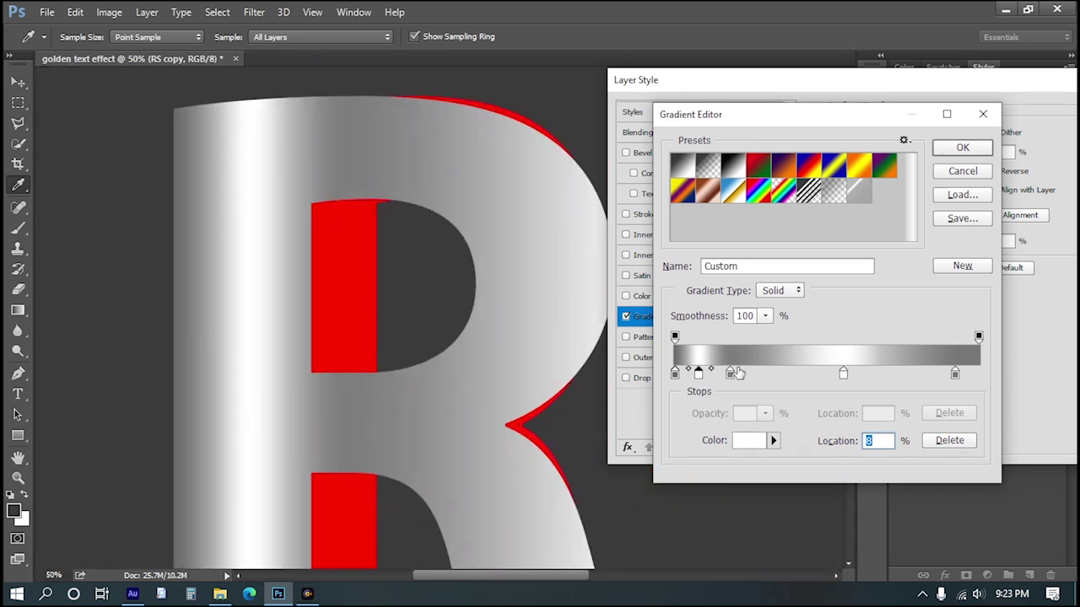
left_click(713, 371)
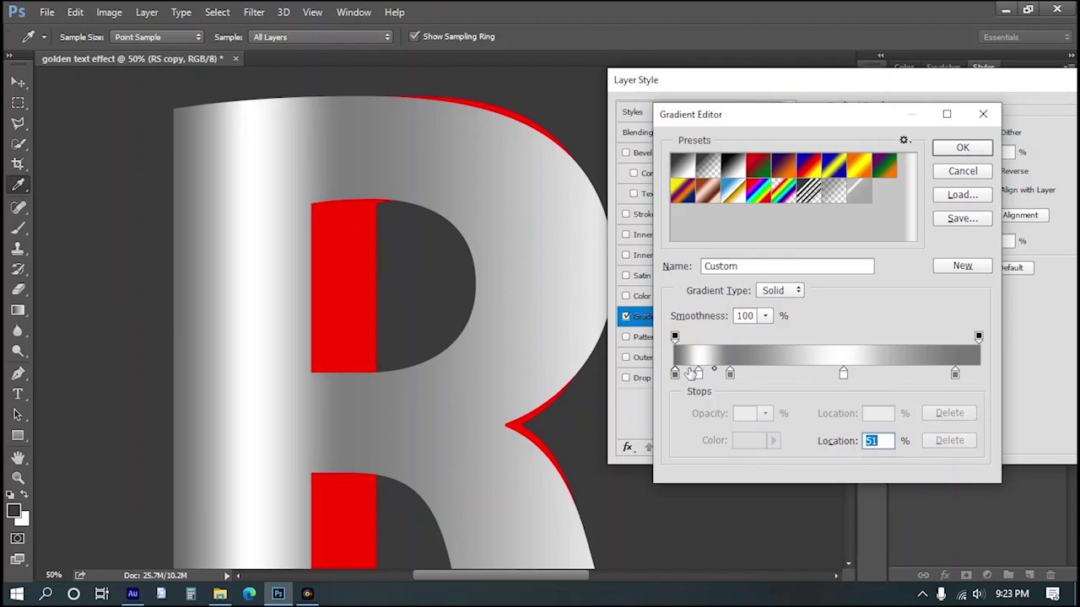
left_click_drag(699, 374, 705, 373)
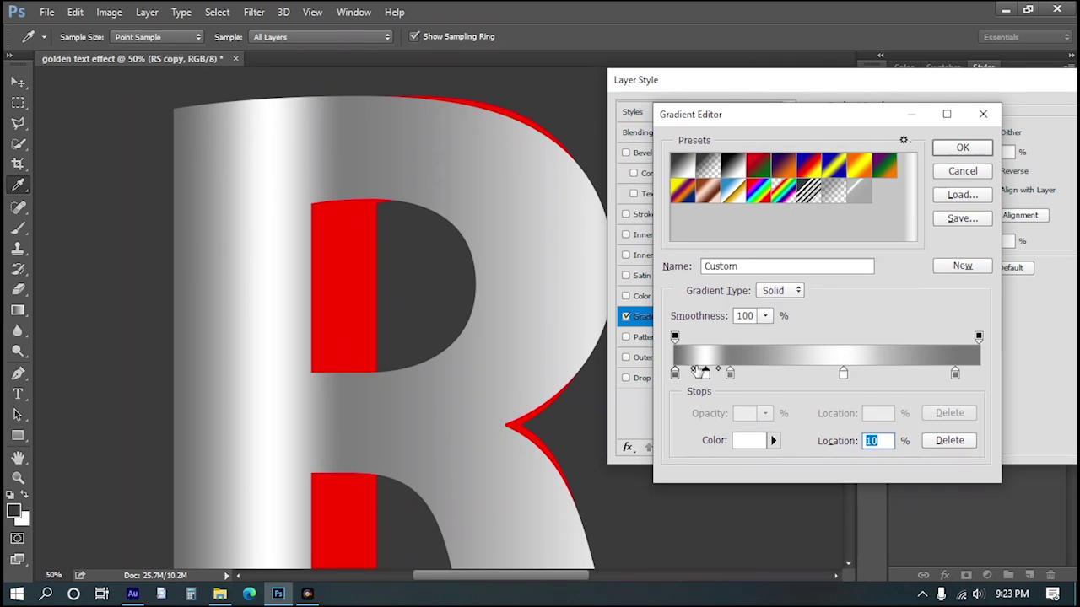
left_click(723, 373)
left_click_drag(727, 391, 717, 380)
key("ctrl+minus")
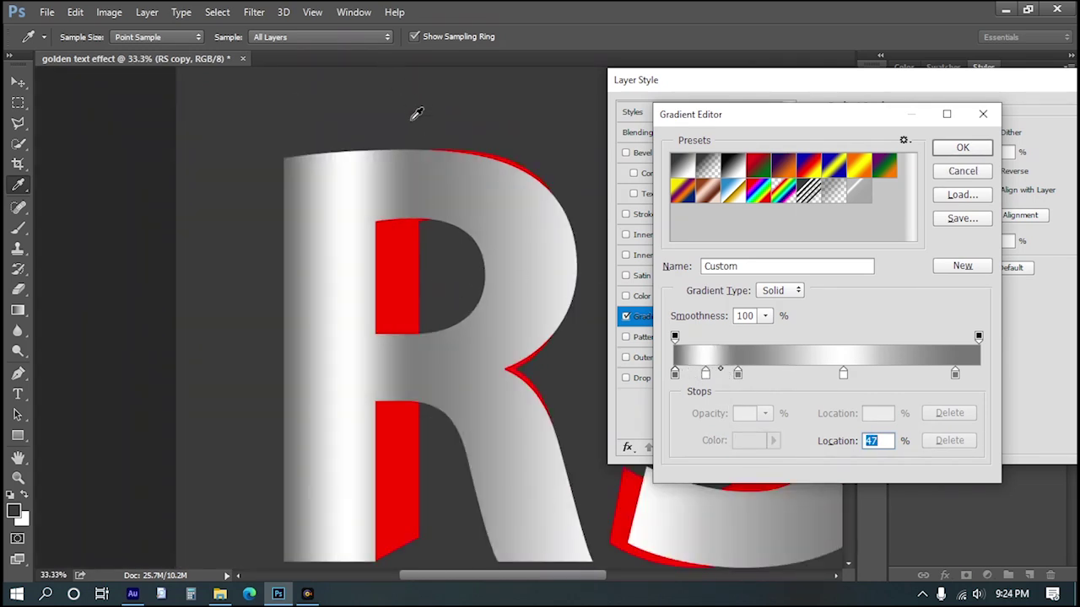
left_click_drag(480, 285, 244, 291)
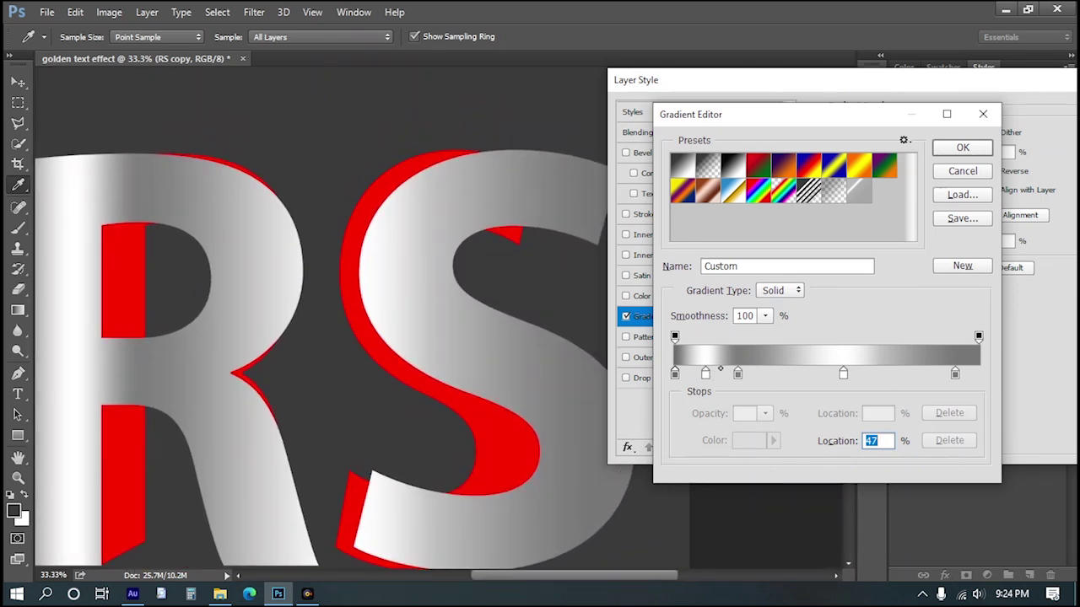
left_click(978, 151)
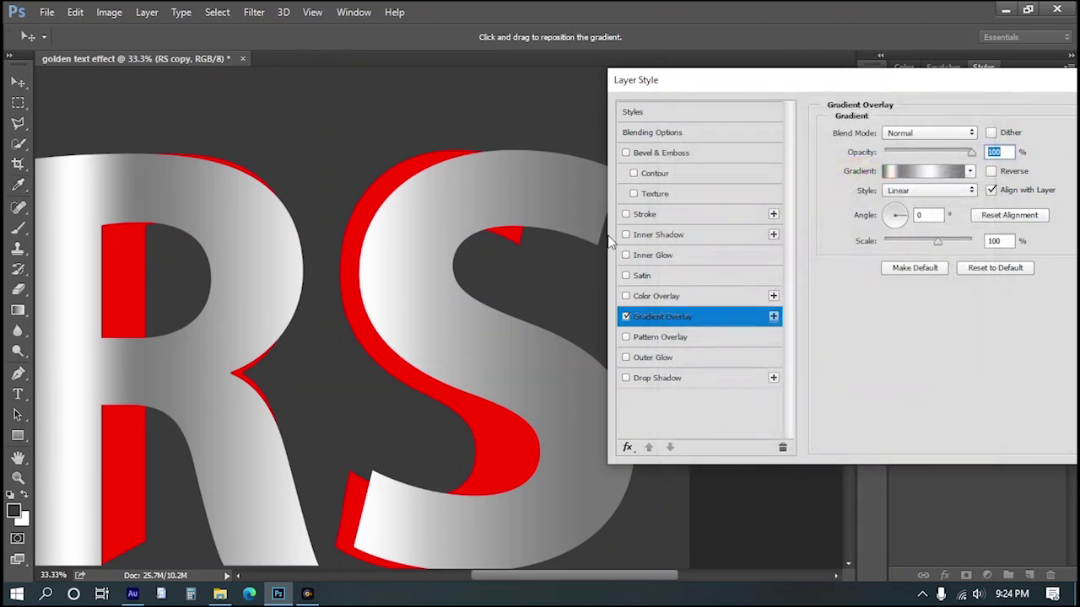
Enable a Color Overlay on the front letters and try the gold colors ffc600 and ffd200
left_click(727, 300)
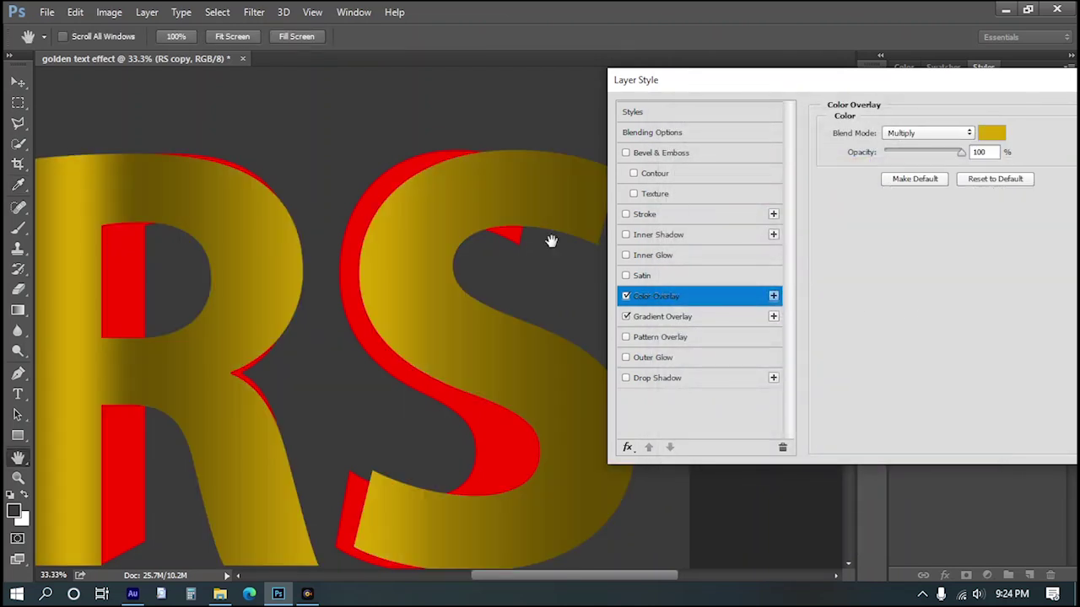
left_click(991, 135)
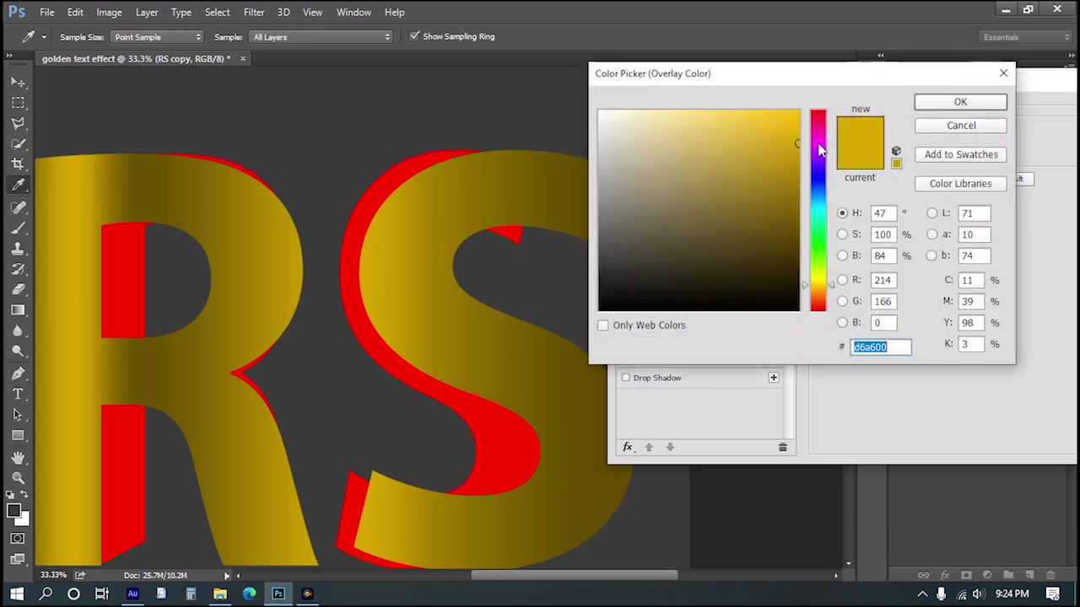
type("ffc600")
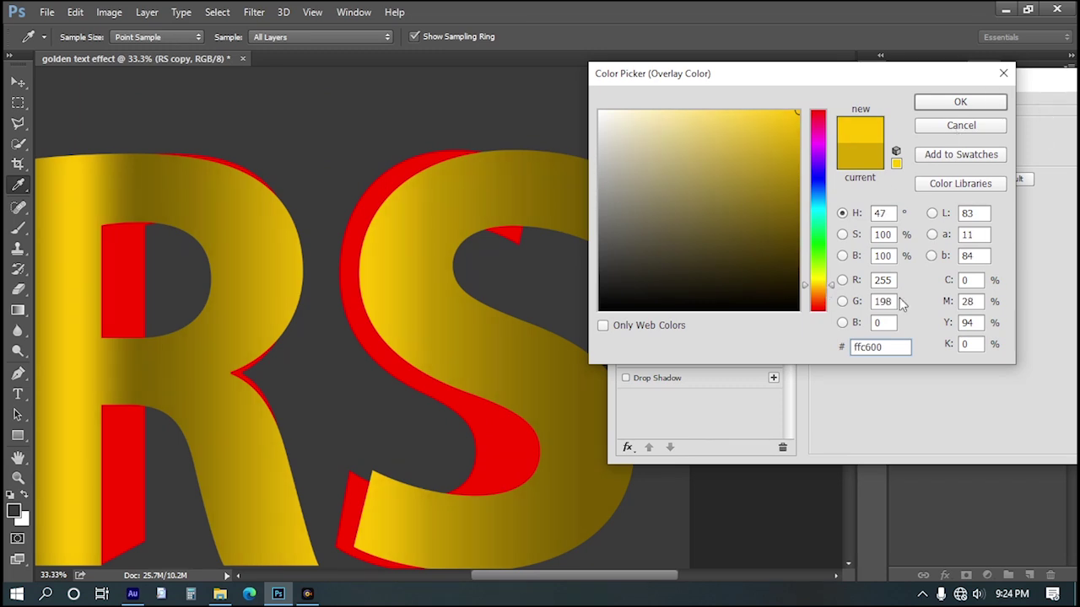
double_click(897, 347)
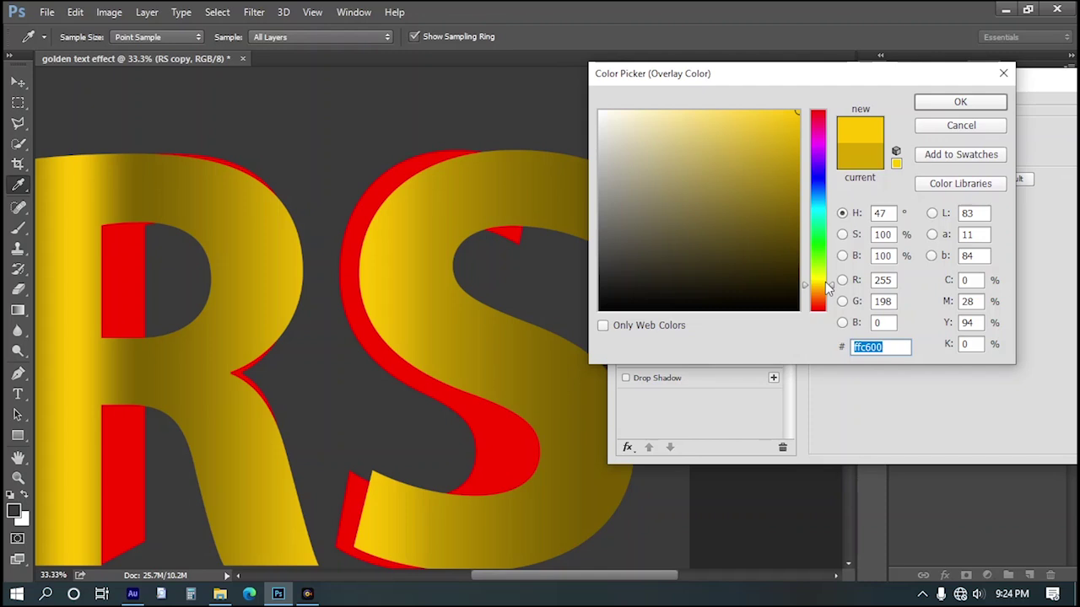
type("ffd200")
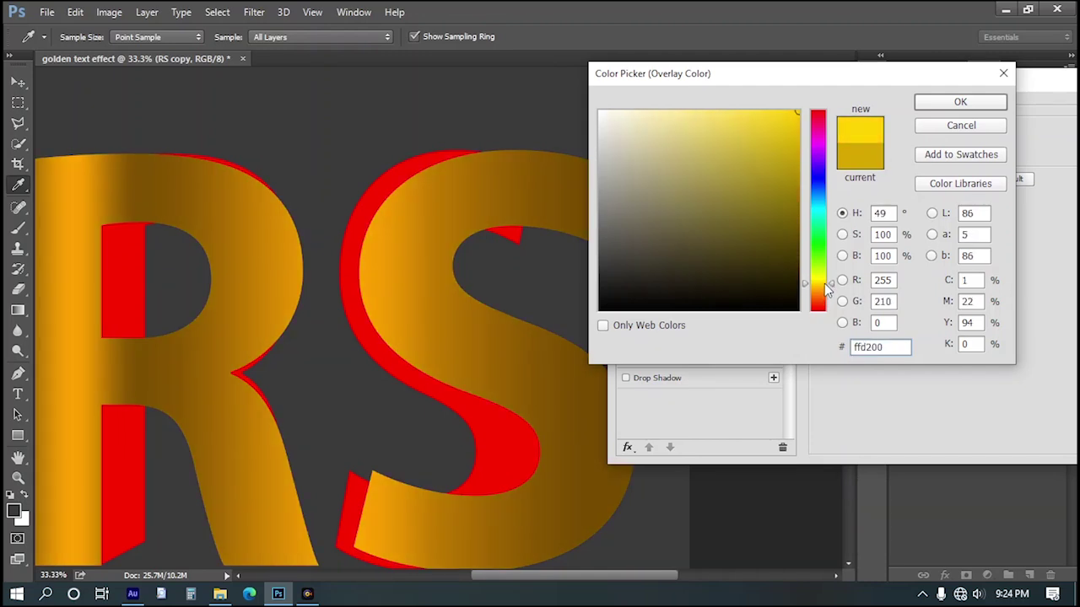
Set the overlay color to ffb400 and use the Multiply blend mode
key("BackSpace")
key("BackSpace")
key("BackSpace")
key("BackSpace")
type("b400")
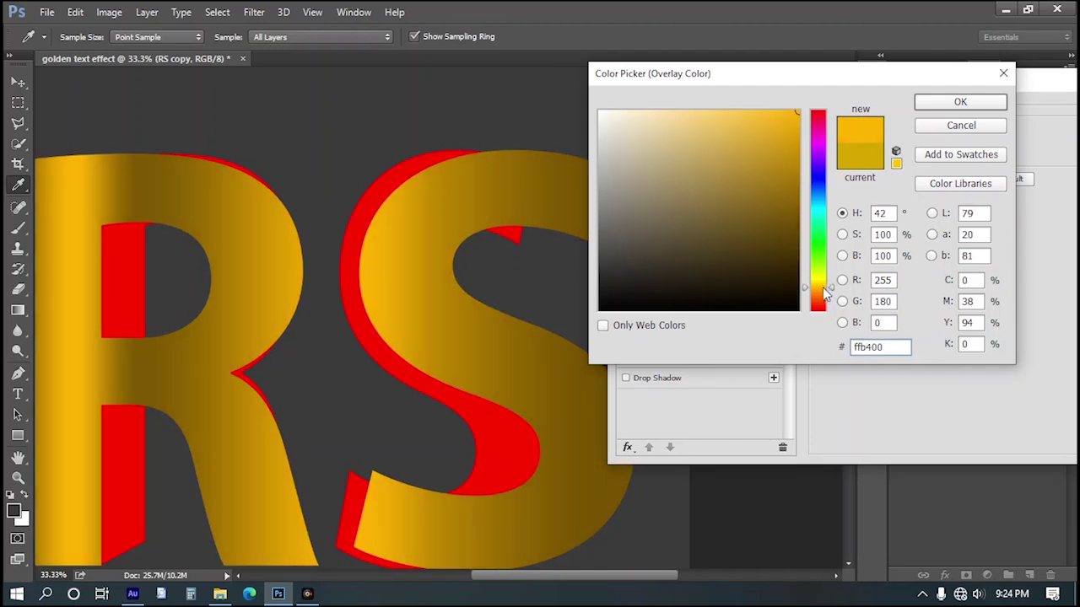
double_click(900, 347)
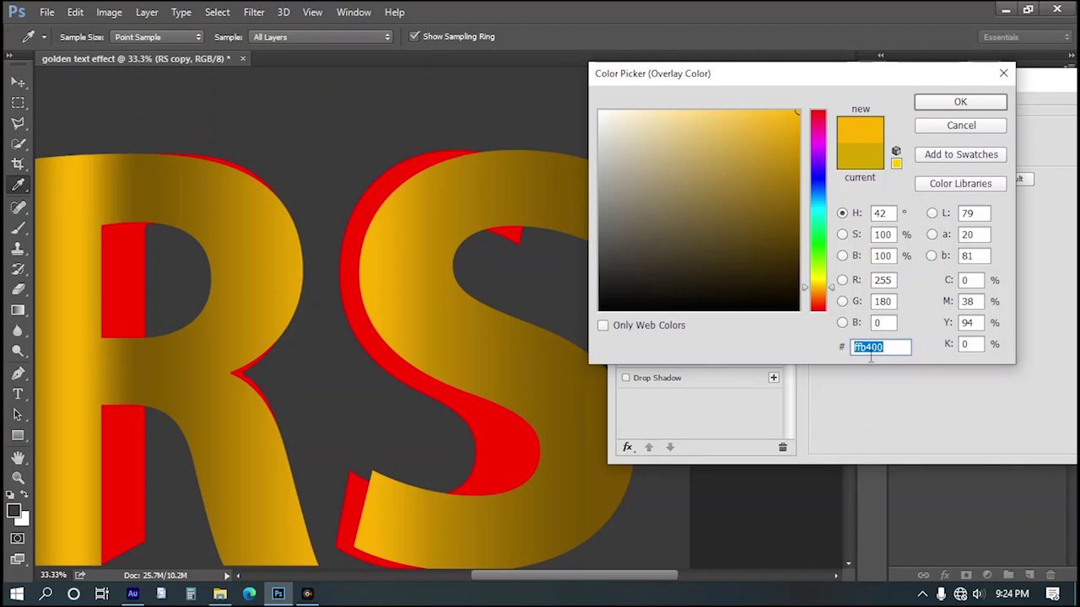
left_click(952, 103)
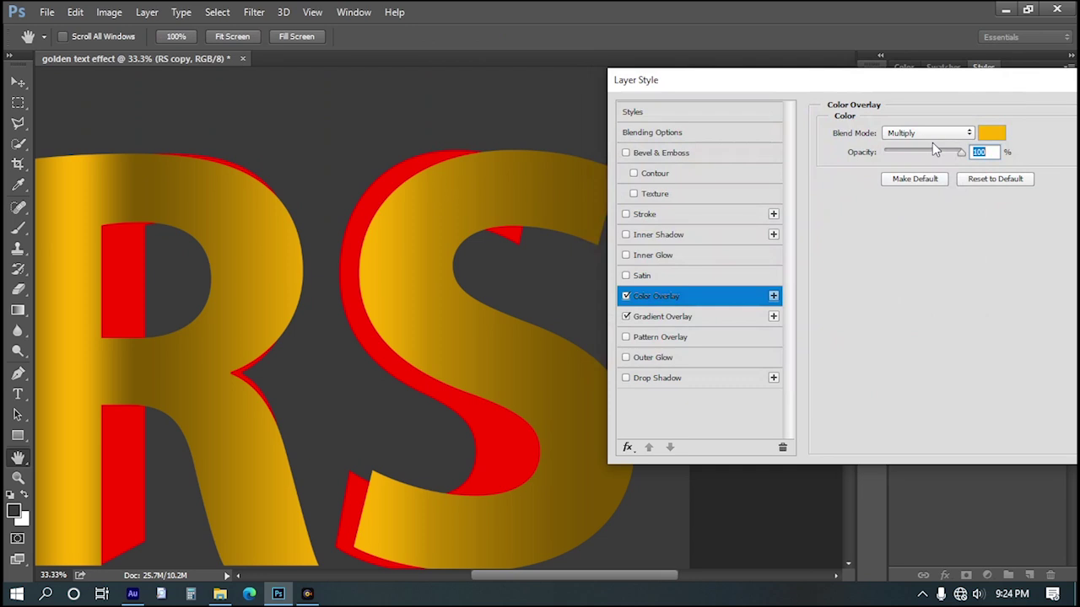
left_click(933, 133)
left_click(932, 182)
Add a Bevel & Emboss to the front letters: Inner Bevel, Smooth technique, depth 1000%, size 35 px
left_click(704, 152)
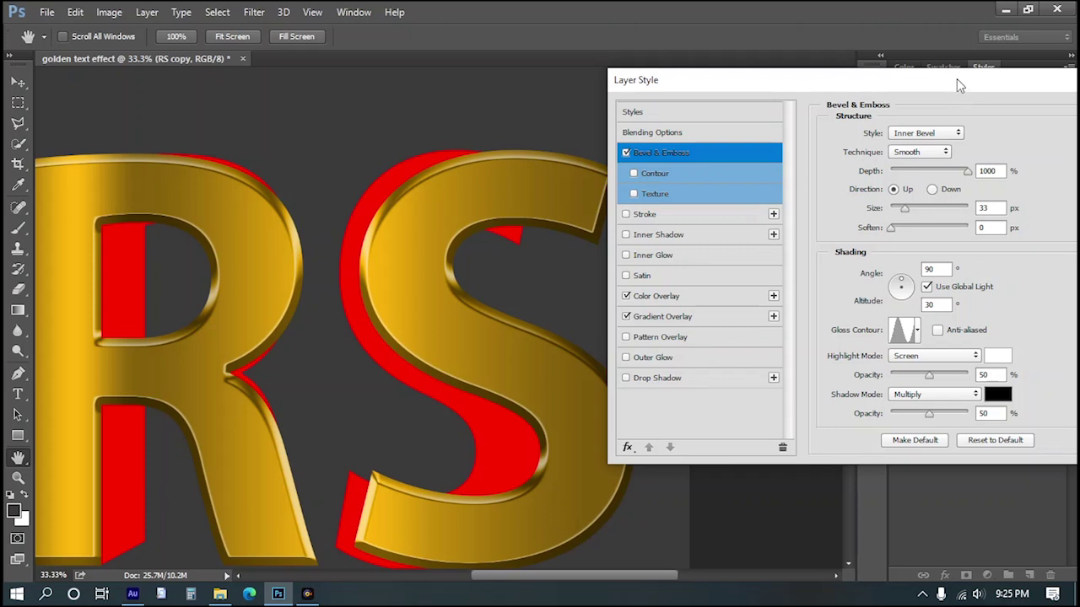
left_click_drag(956, 80, 801, 94)
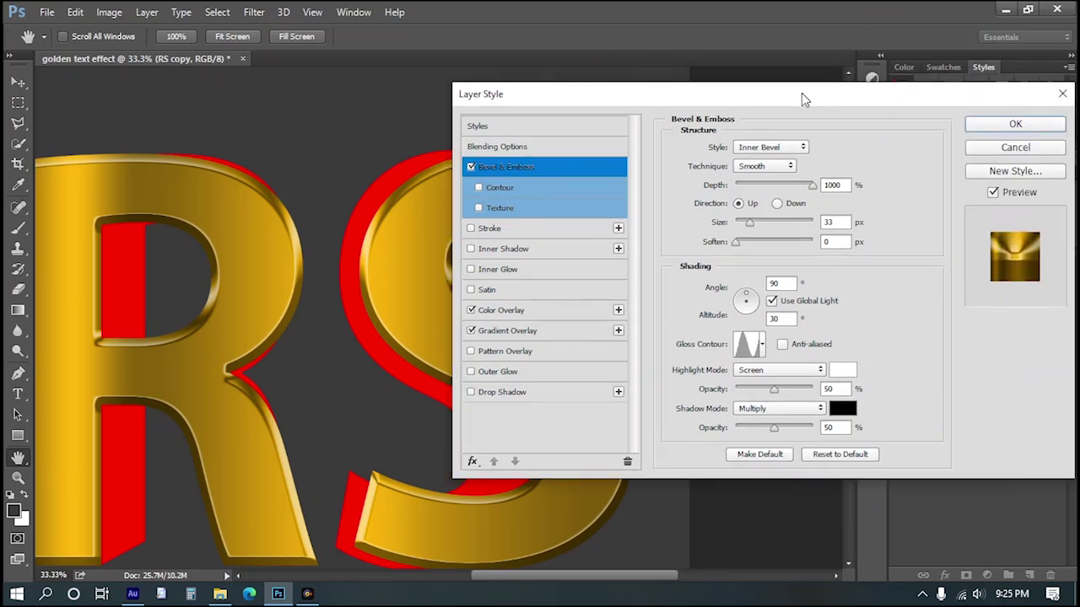
left_click(813, 184)
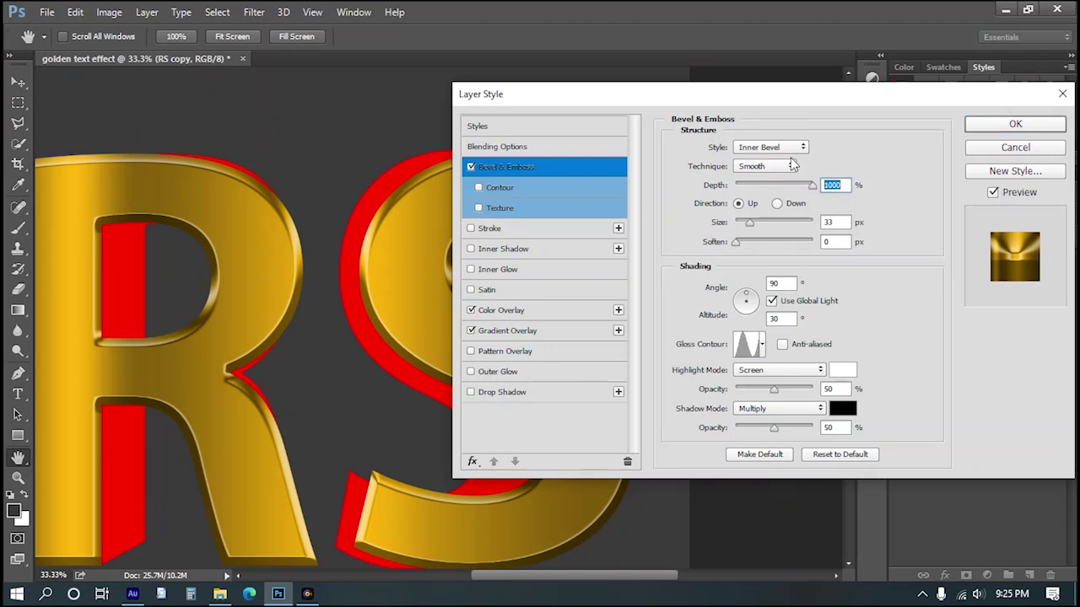
left_click(776, 149)
left_click(769, 174)
left_click(751, 170)
left_click(756, 180)
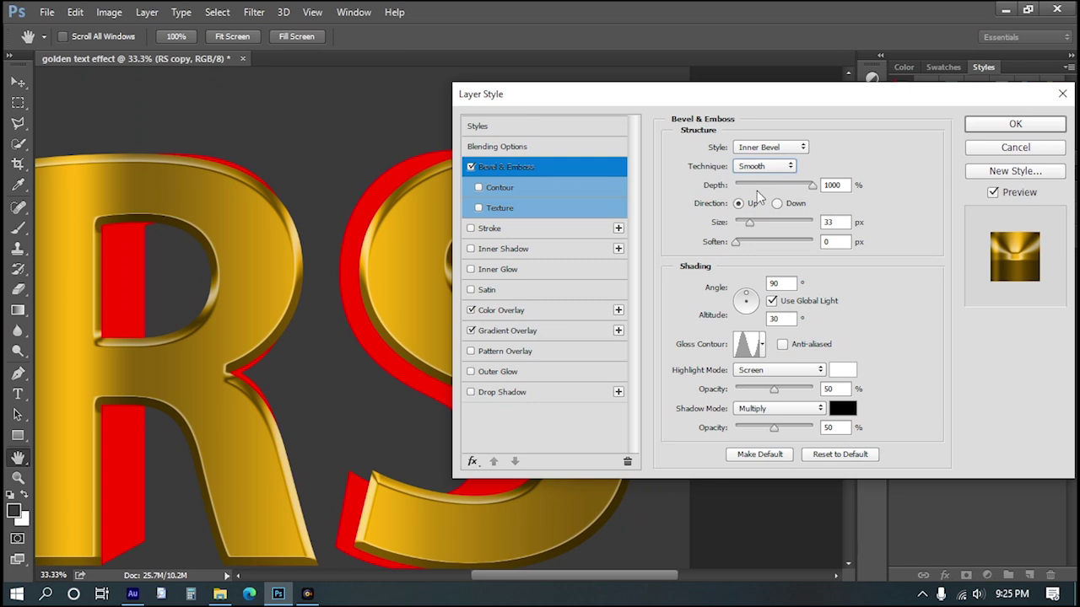
left_click_drag(747, 223, 750, 221)
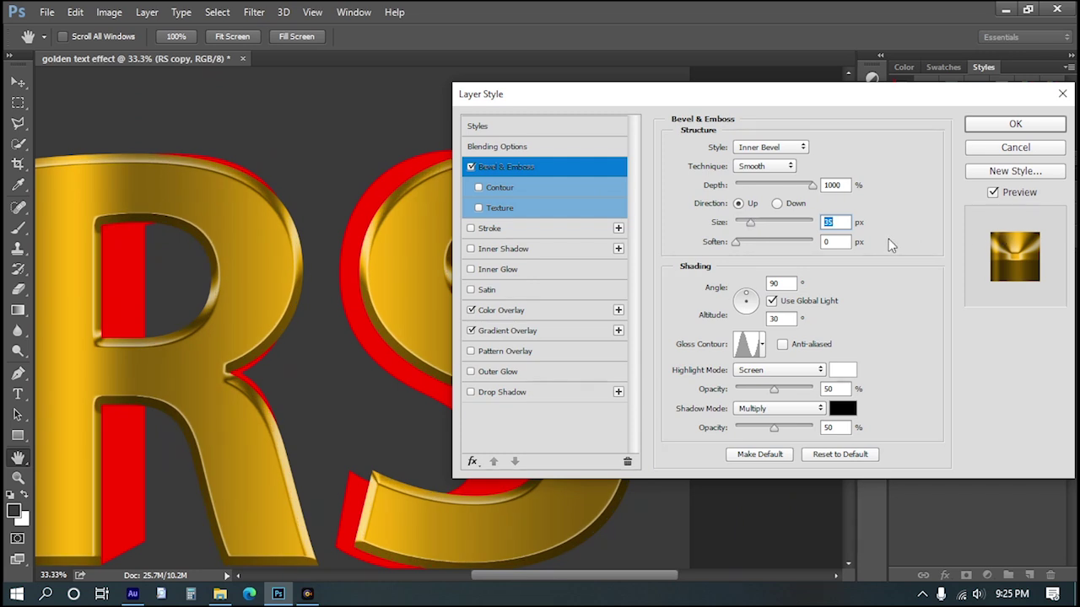
type("35")
Try the double-peaked gloss contour, choose the single-peaked one instead, and apply the layer style
left_click(762, 345)
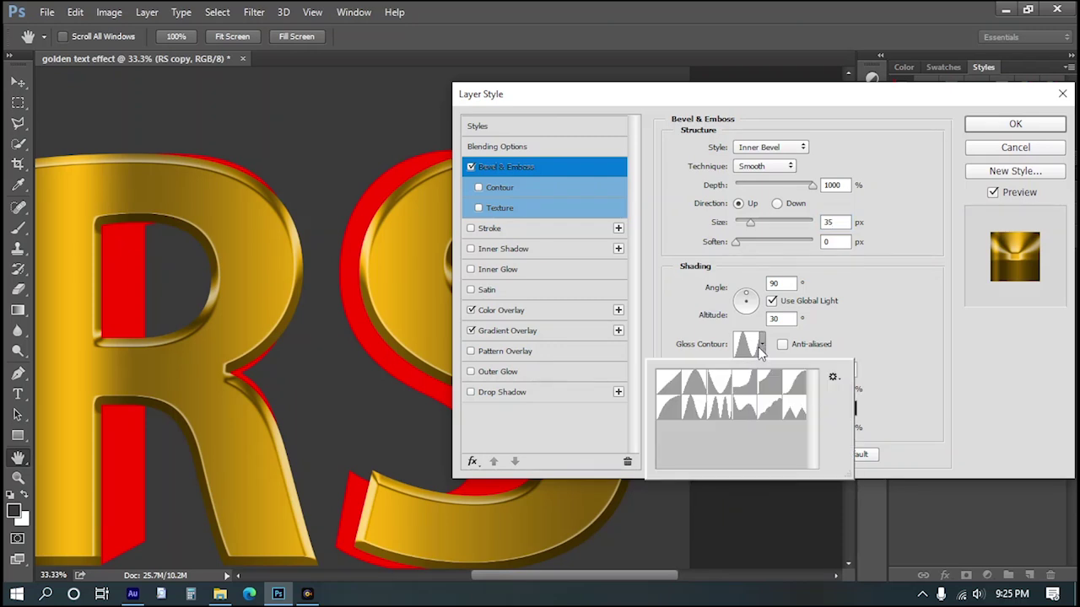
left_click(713, 410)
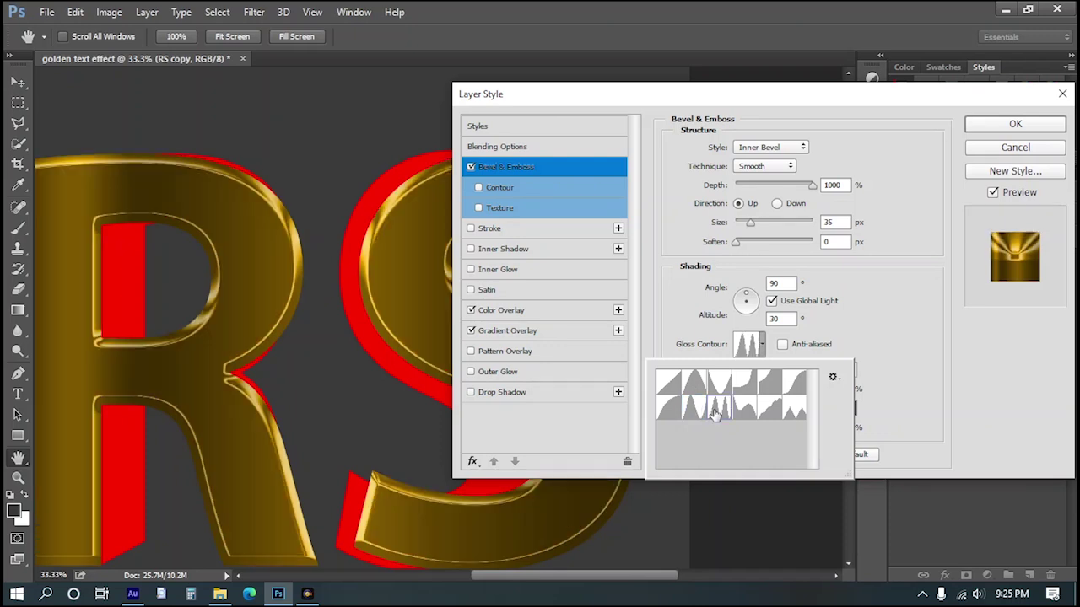
left_click(693, 411)
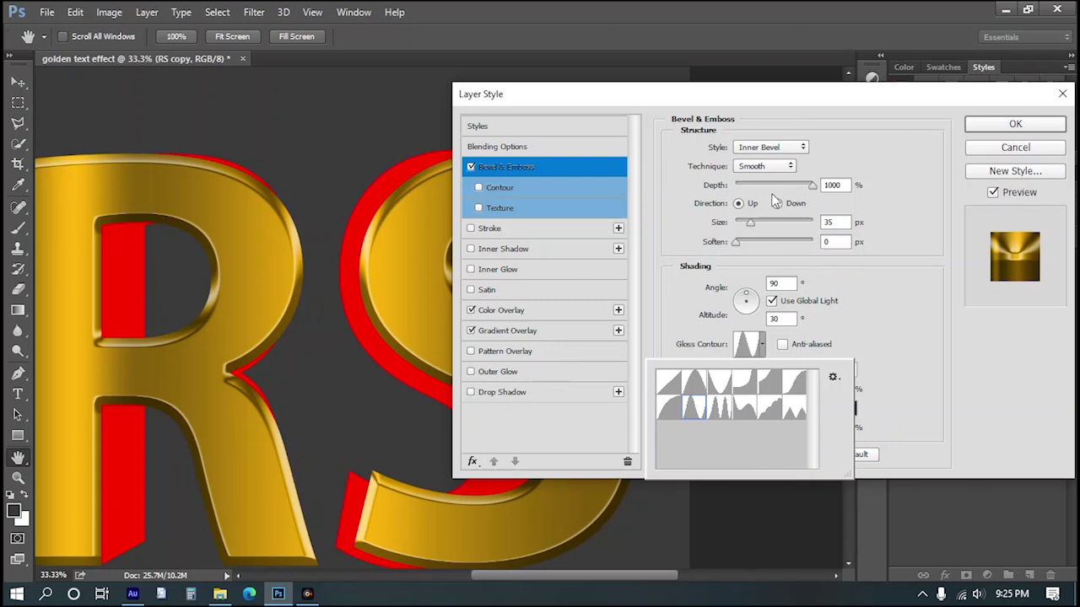
left_click(1008, 124)
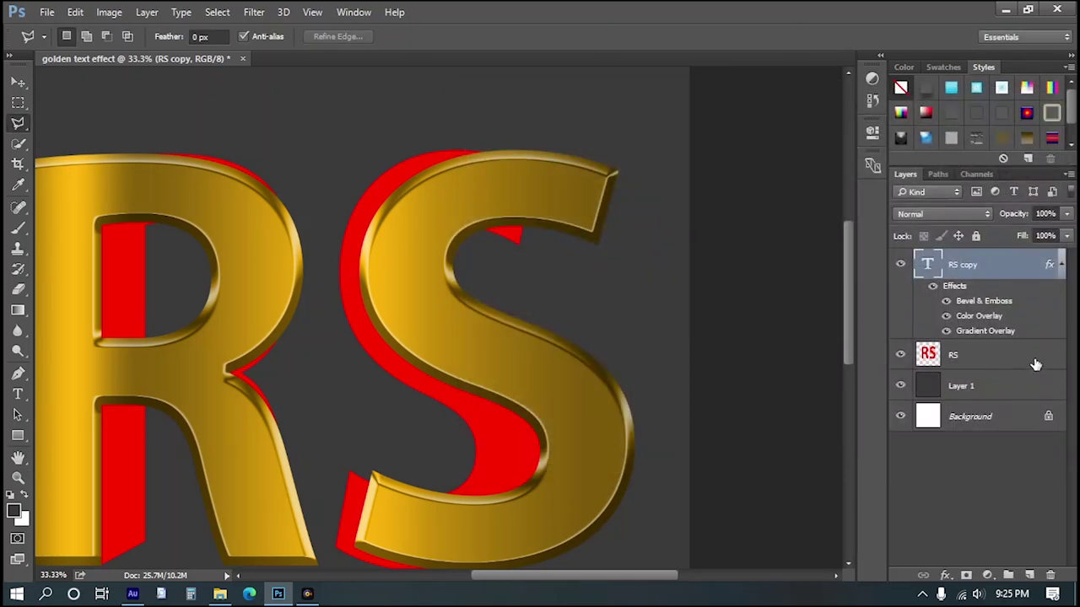
Add a Gradient Overlay to the red RS back layer and change its gradient's first stop to white
left_click(1002, 356)
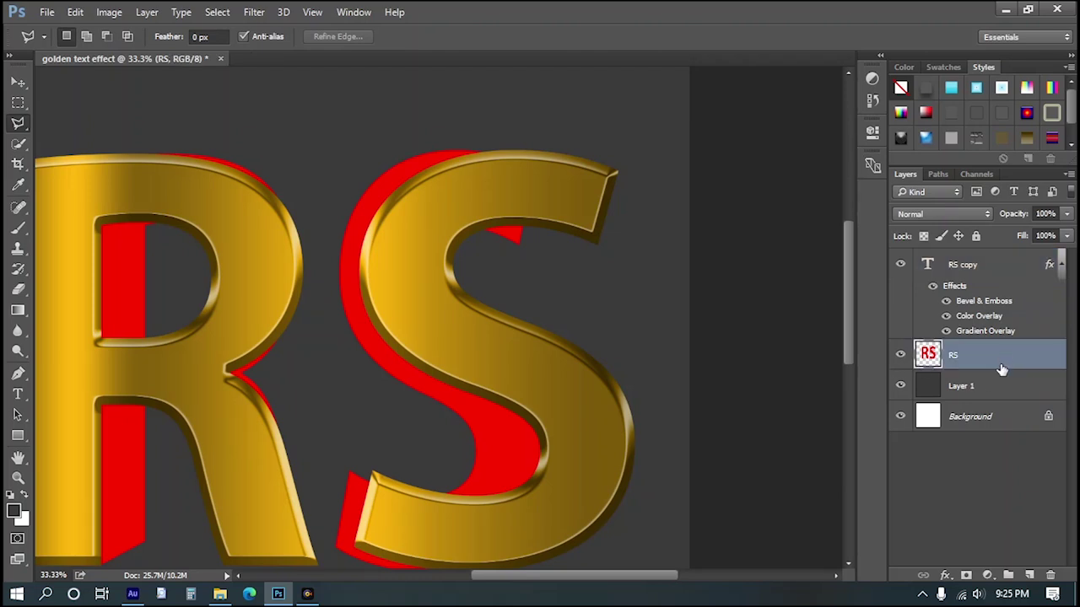
right_click(1041, 362)
left_click(771, 114)
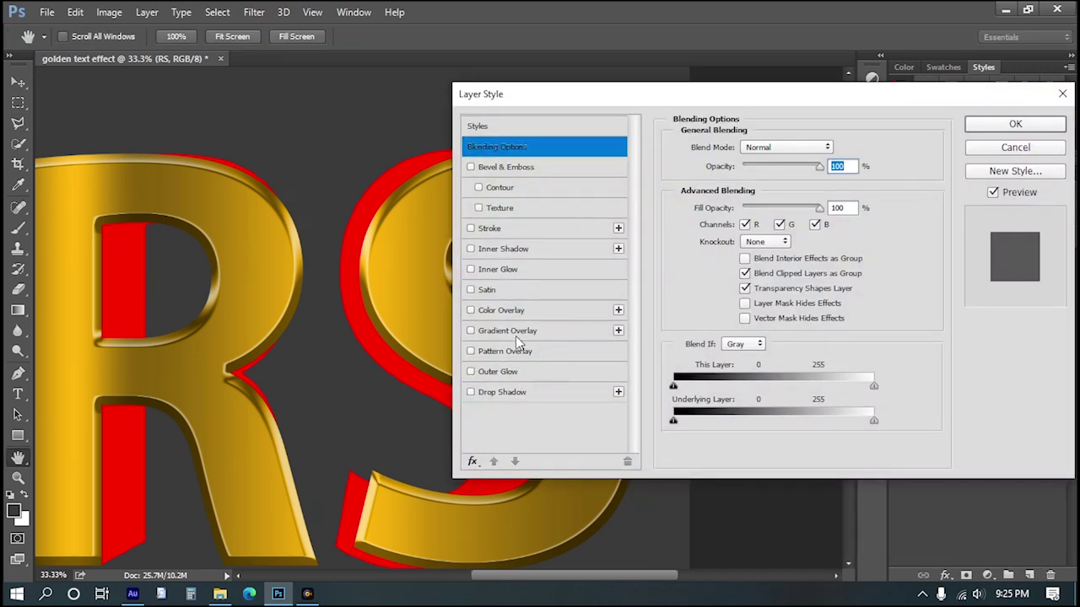
left_click(516, 336)
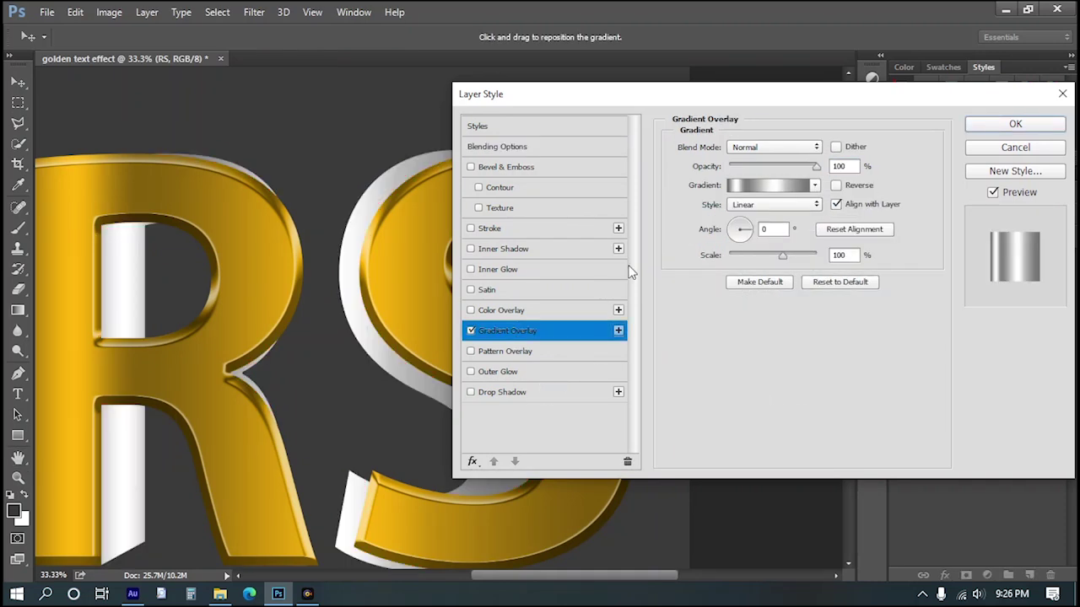
left_click(763, 183)
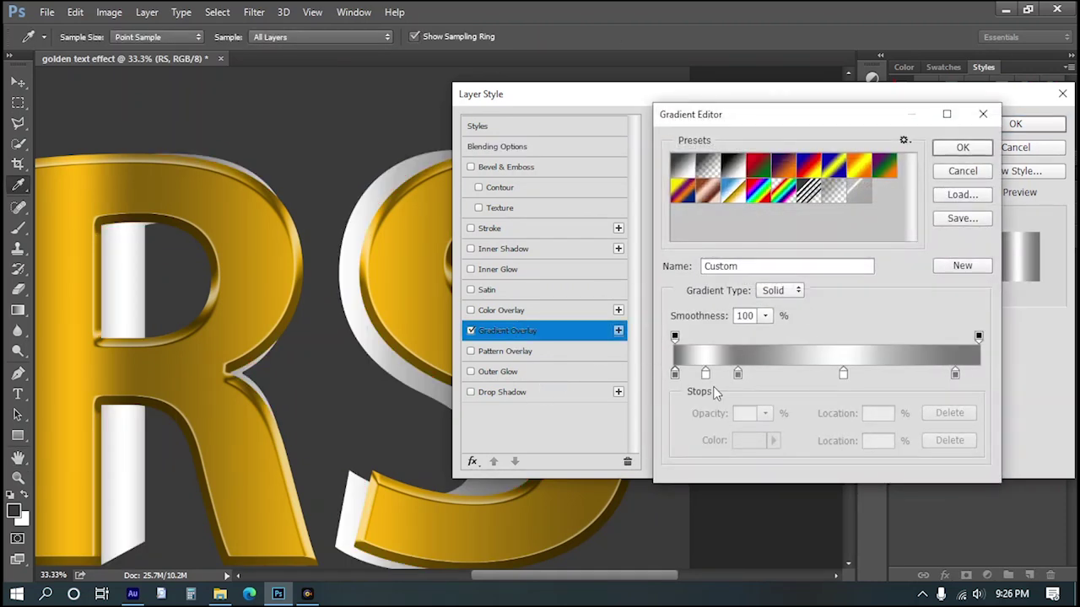
left_click(675, 373)
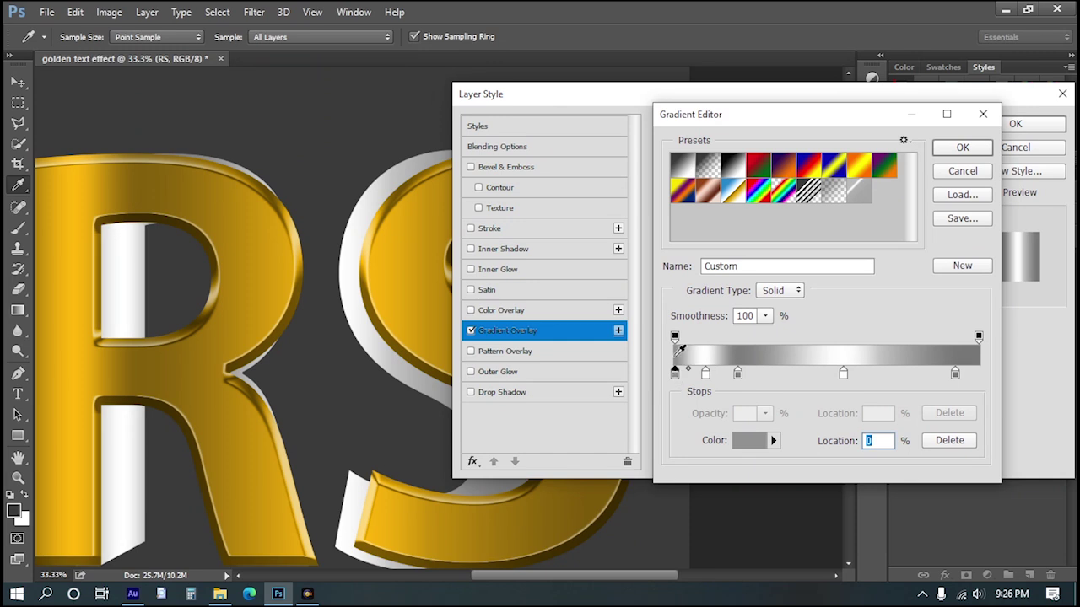
double_click(675, 373)
left_click_drag(615, 173, 599, 110)
key("Return")
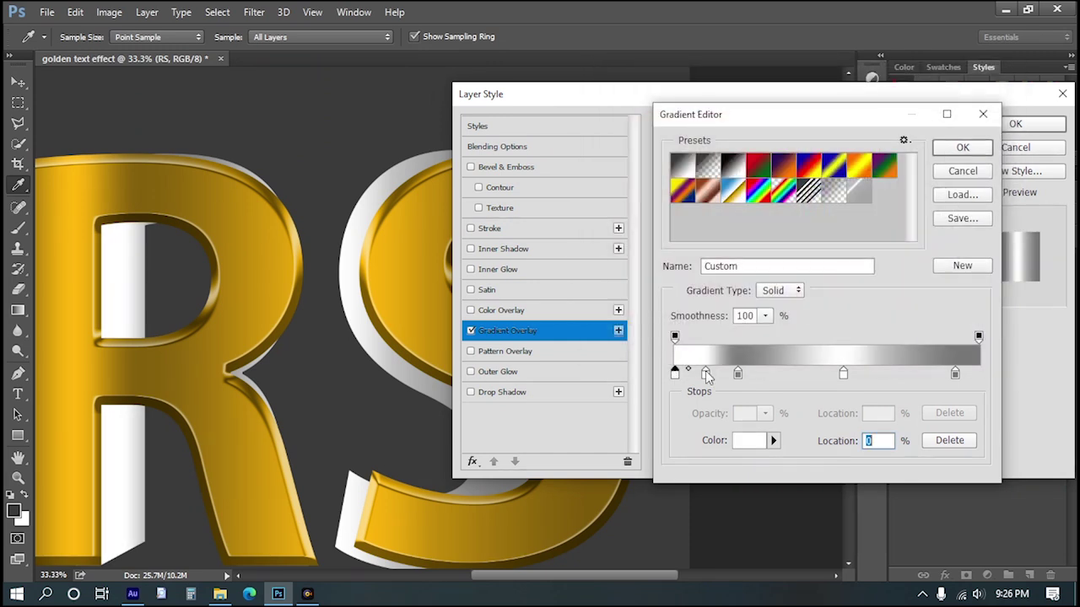
Color the back layer's second gradient stop gray 878787, the third white, and the fourth dark gray
double_click(706, 373)
left_click_drag(639, 152, 566, 205)
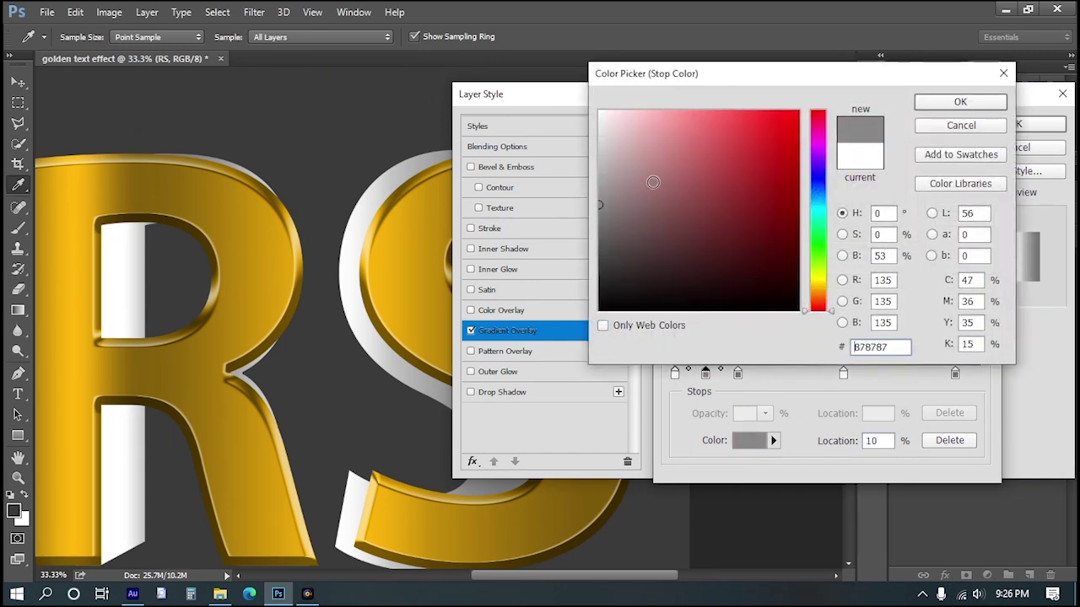
left_click(929, 105)
left_click(738, 371)
double_click(738, 371)
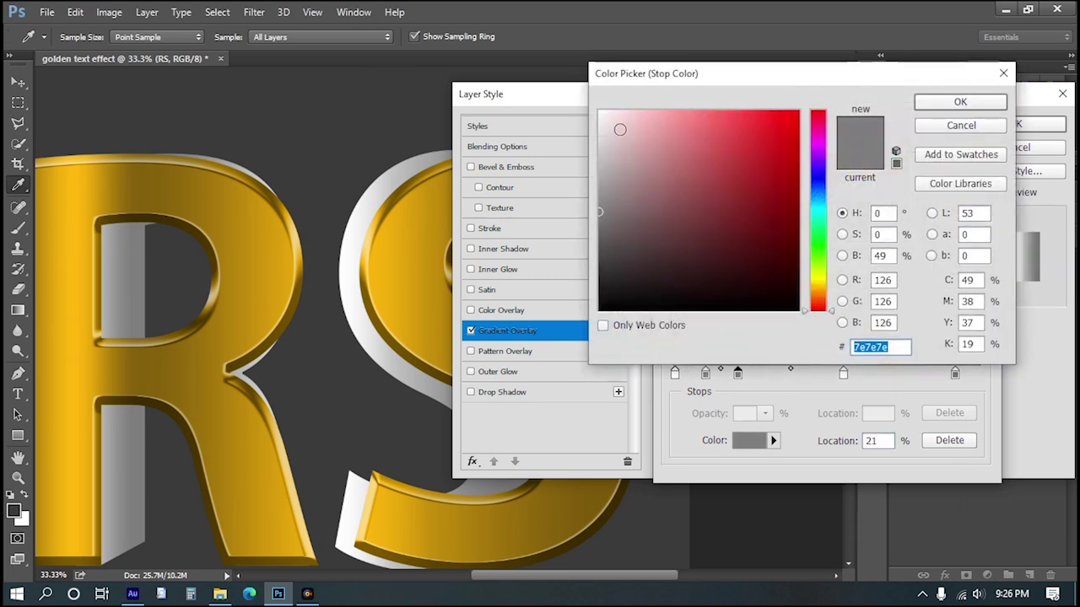
left_click_drag(620, 129, 599, 111)
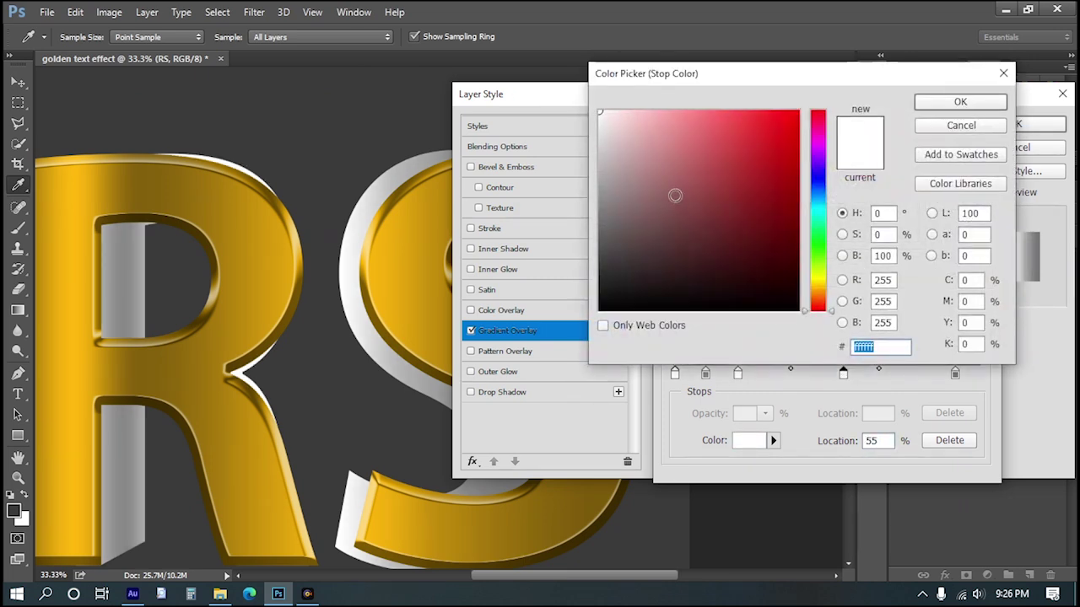
type("b8b8b8")
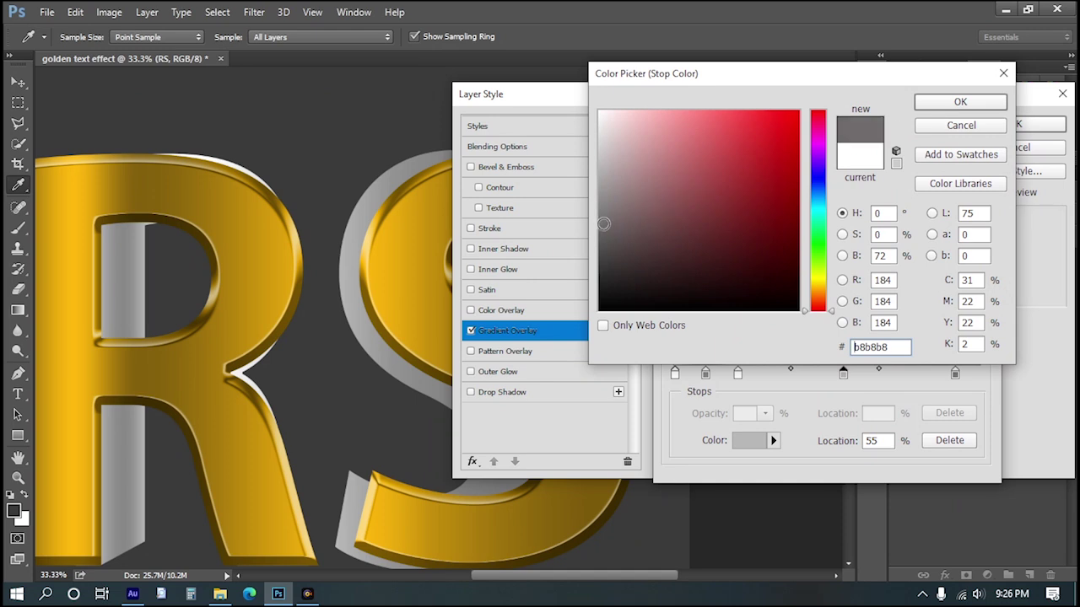
key("Return")
Set the last gradient stop to white ffffff, move it to 84%, and accept the gradient
left_click(956, 375)
double_click(956, 375)
type("ffffff")
key("Return")
left_click_drag(956, 375, 932, 376)
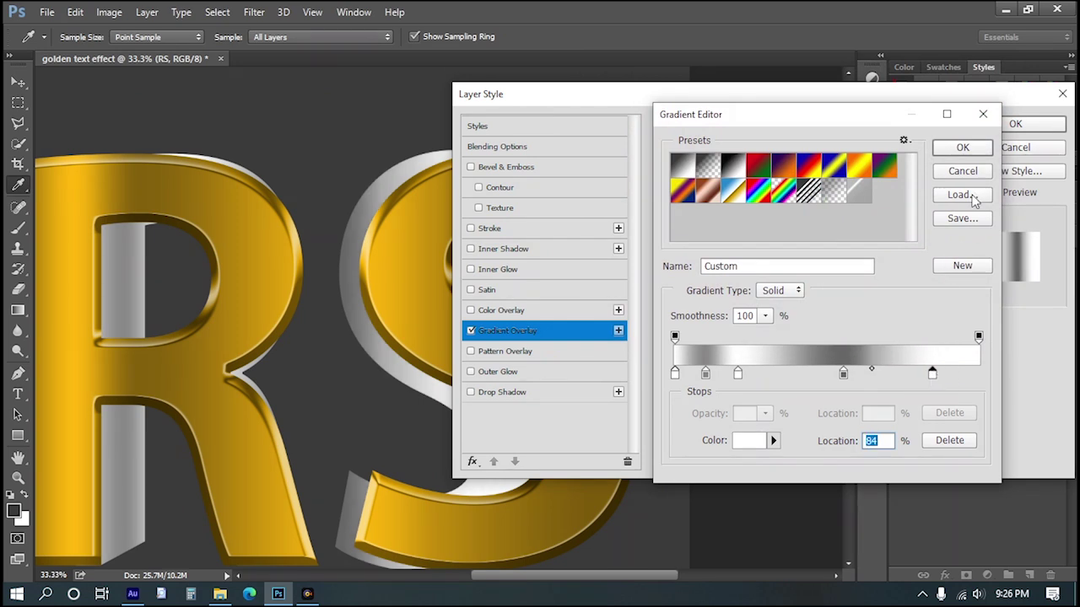
left_click(963, 148)
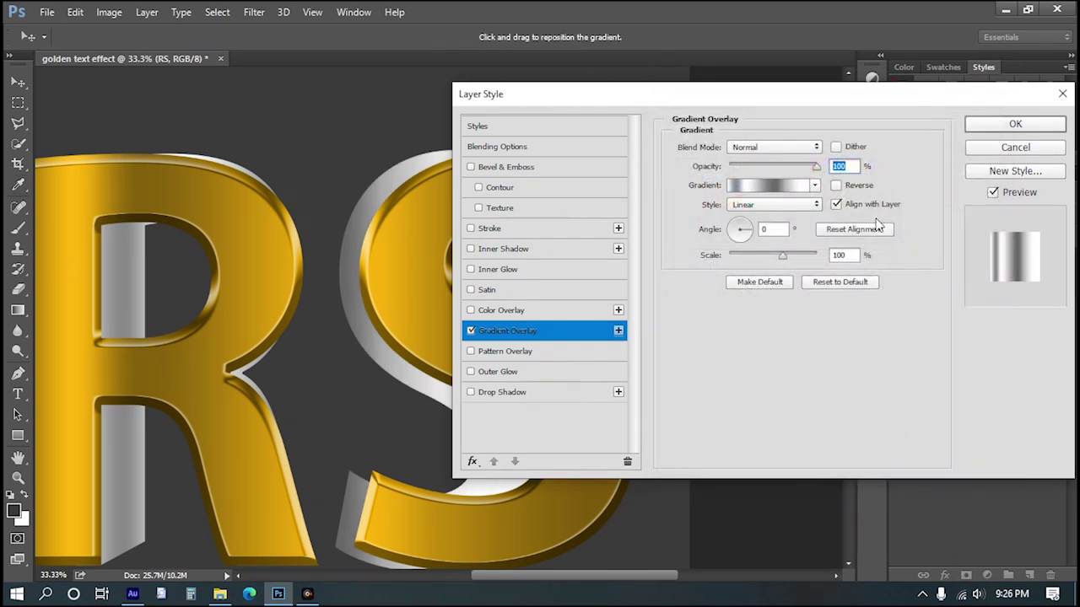
Set the back layer's gradient overlay angle to -90° and apply the layer style
key("Tab")
type("-90")
key("Return")
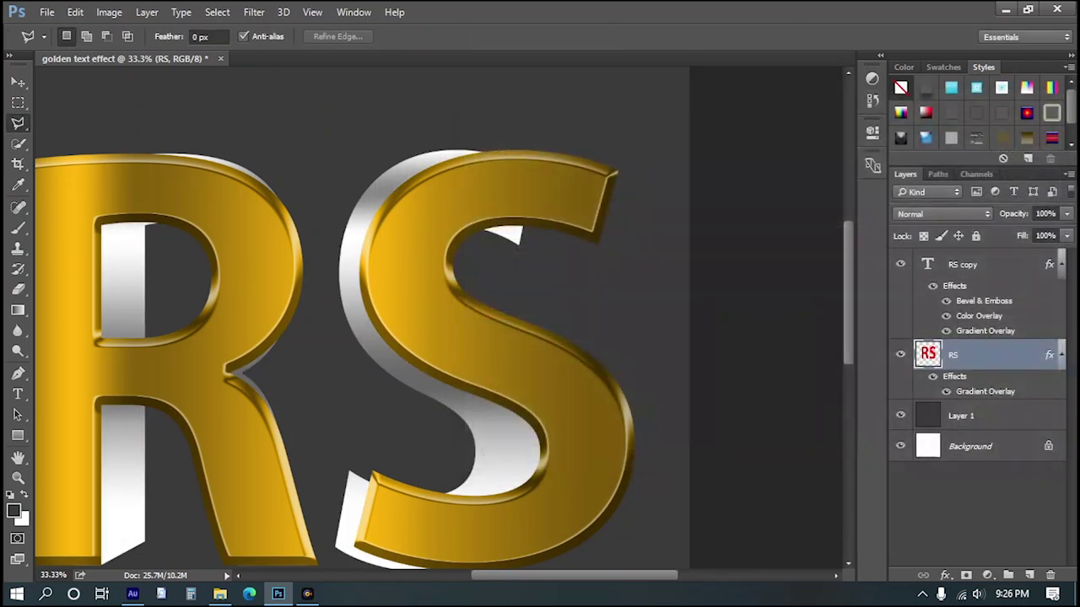
Add a Multiply Color Overlay to the RS back layer and set its color to dark gold ce9100
scroll(340, 297, "down", 2)
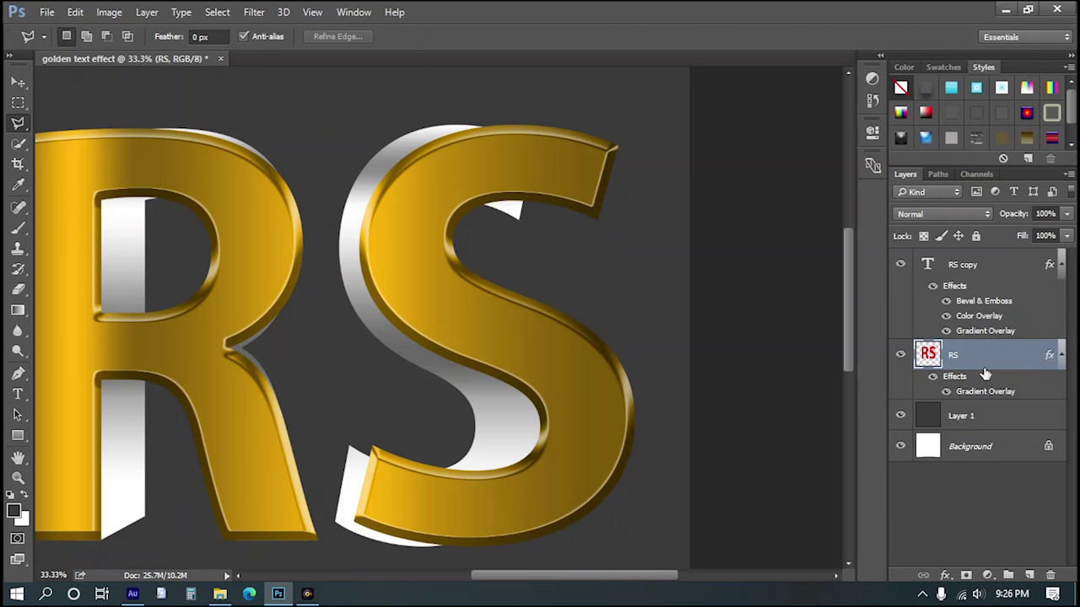
double_click(953, 376)
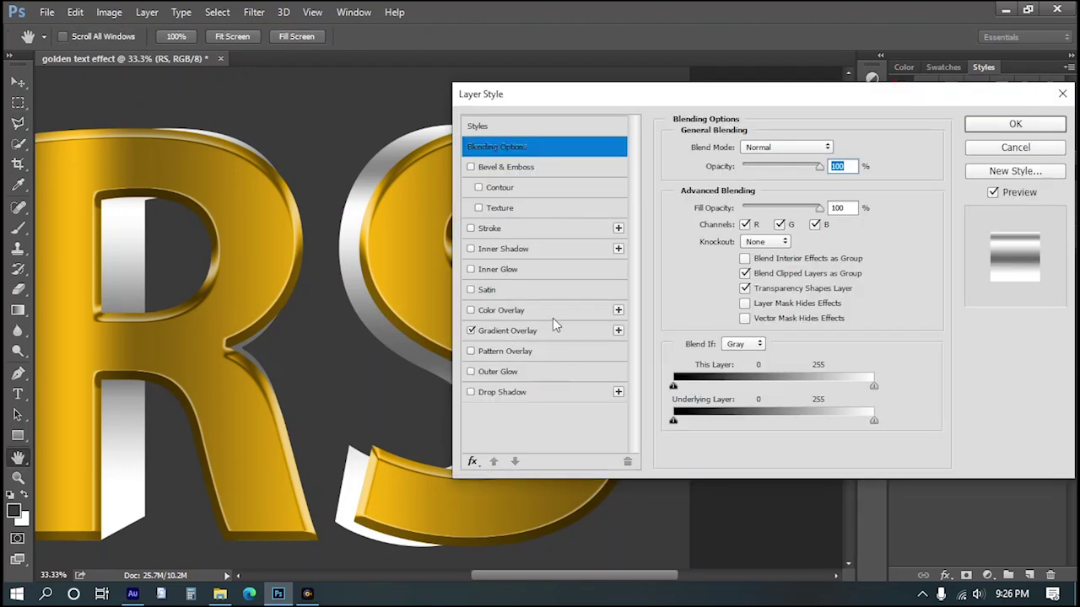
left_click(553, 317)
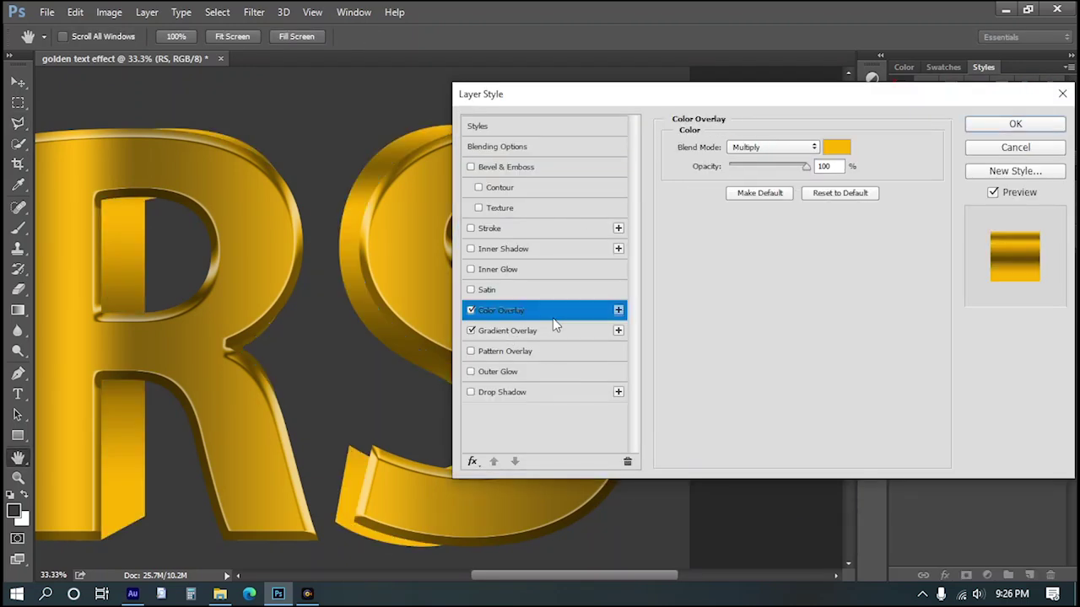
left_click(839, 148)
left_click(799, 152)
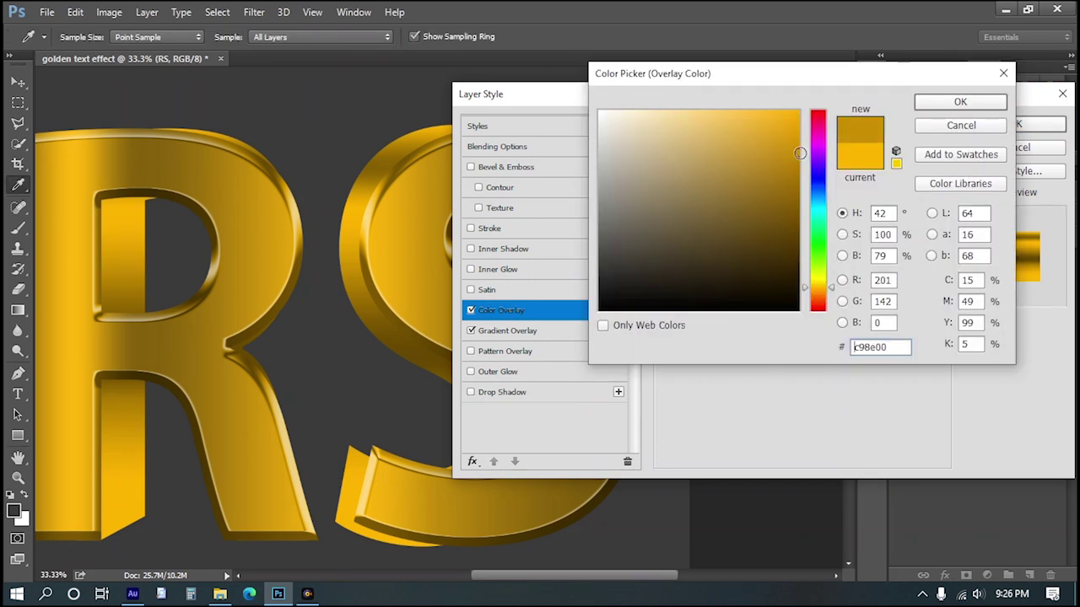
mouse_move(756, 125)
left_mouse_down()
mouse_move(749, 106)
mouse_move(795, 151)
mouse_move(755, 142)
mouse_move(791, 131)
mouse_move(784, 111)
left_mouse_up()
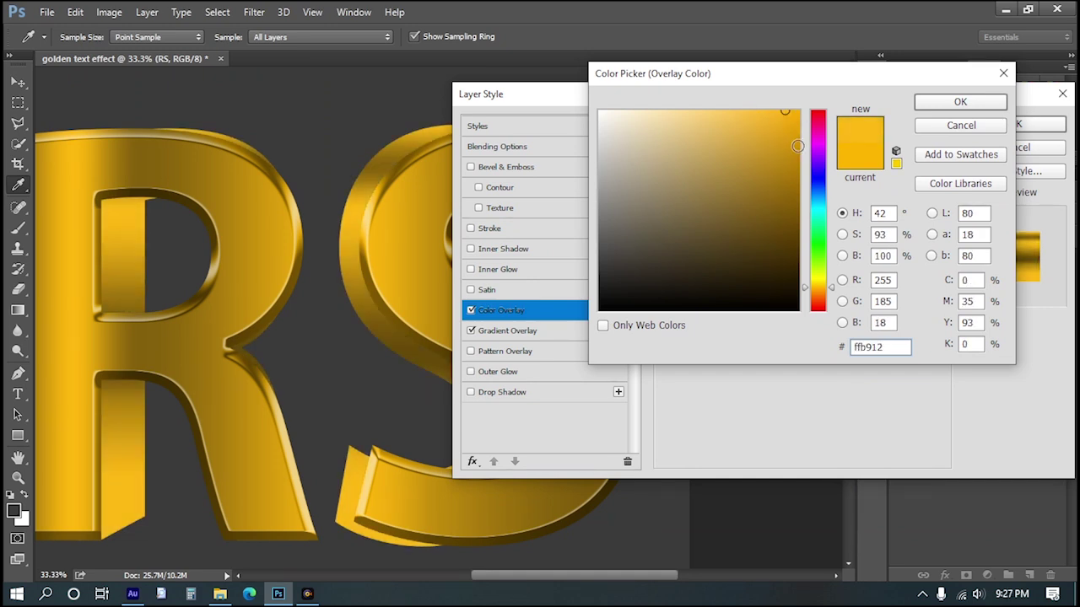
left_click(797, 149)
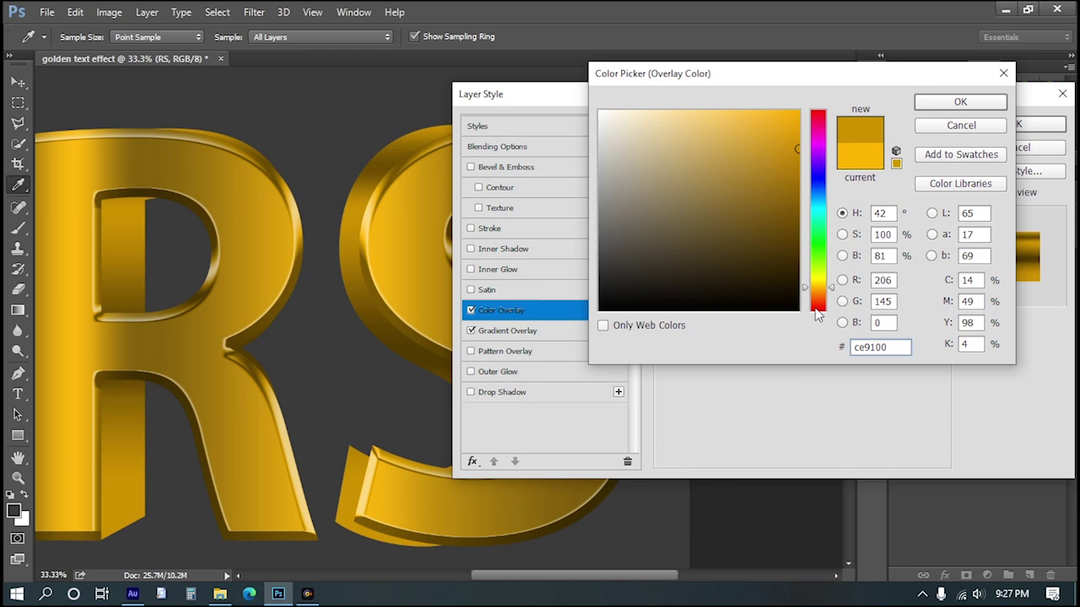
left_click(962, 103)
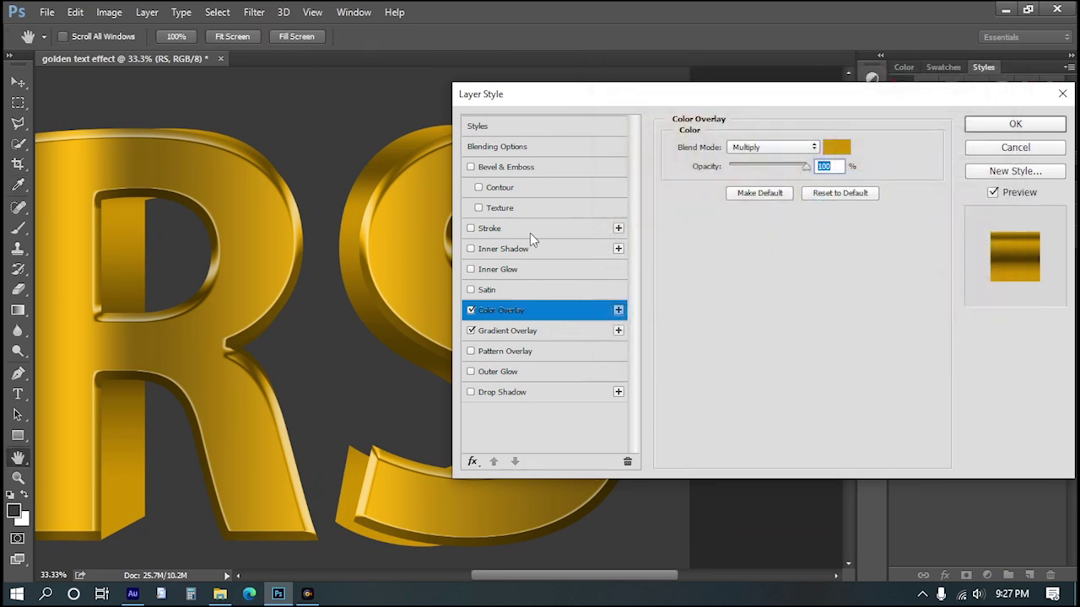
Try gradient overlay angles of about -177°, -29°, 0° and -95° on the back layer, settling on 90°
left_click(519, 333)
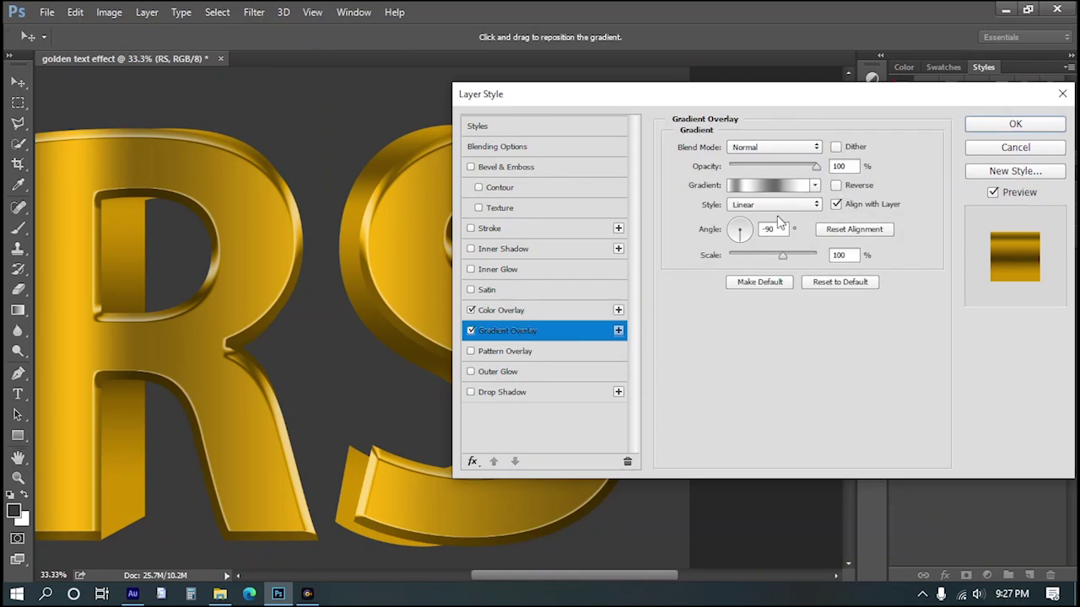
left_click_drag(739, 237, 714, 231)
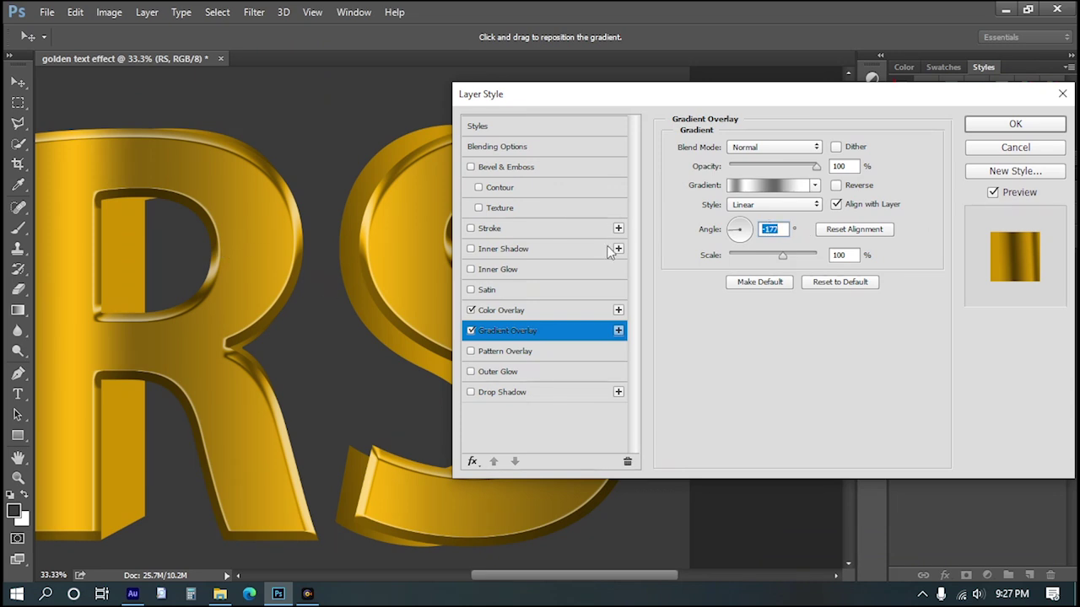
left_click_drag(734, 234, 757, 240)
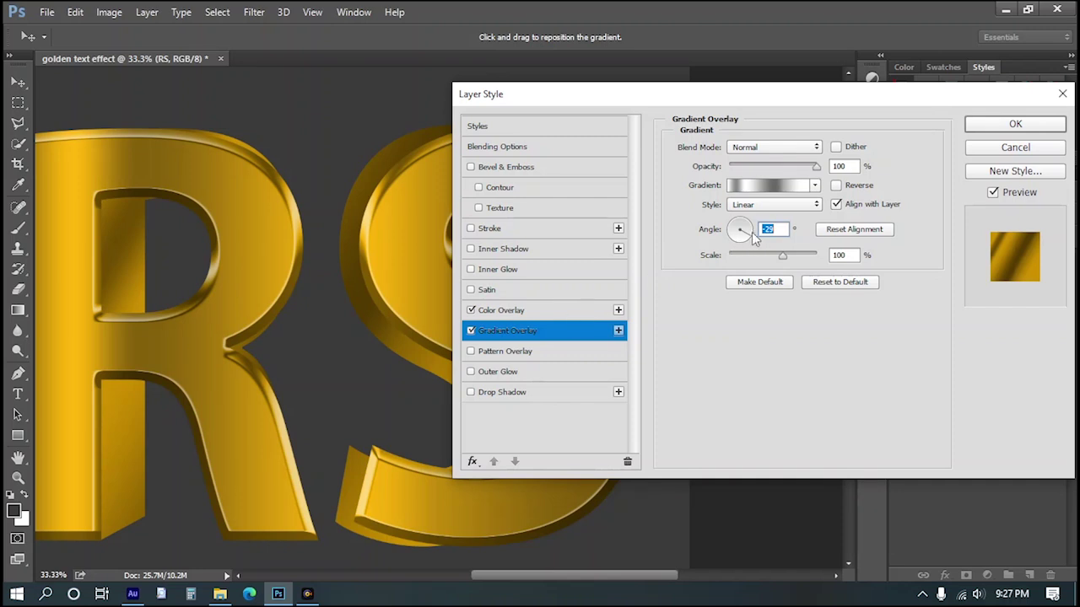
type("0")
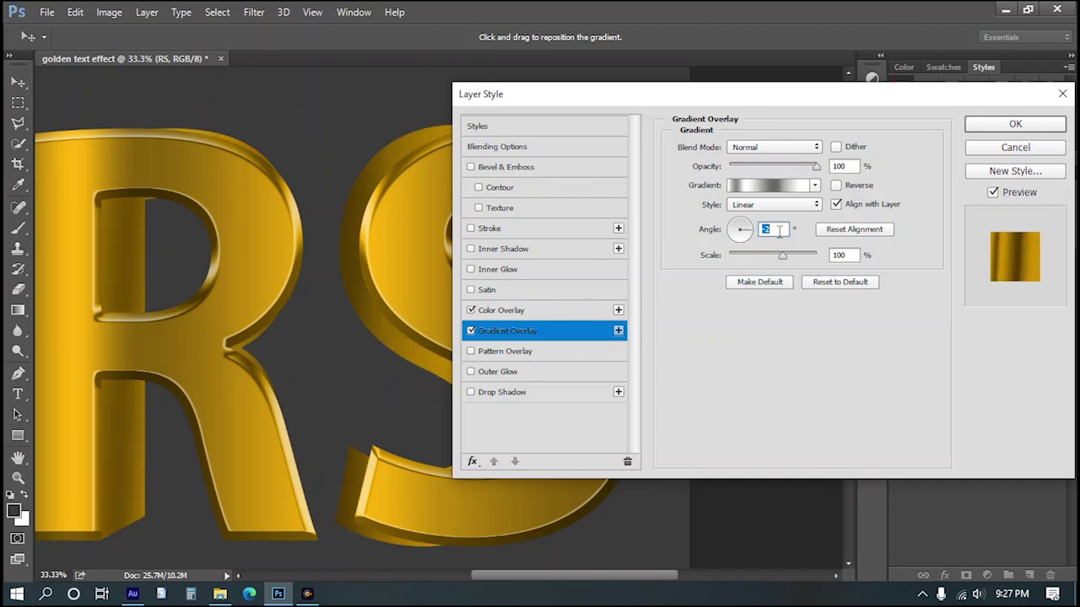
type("0")
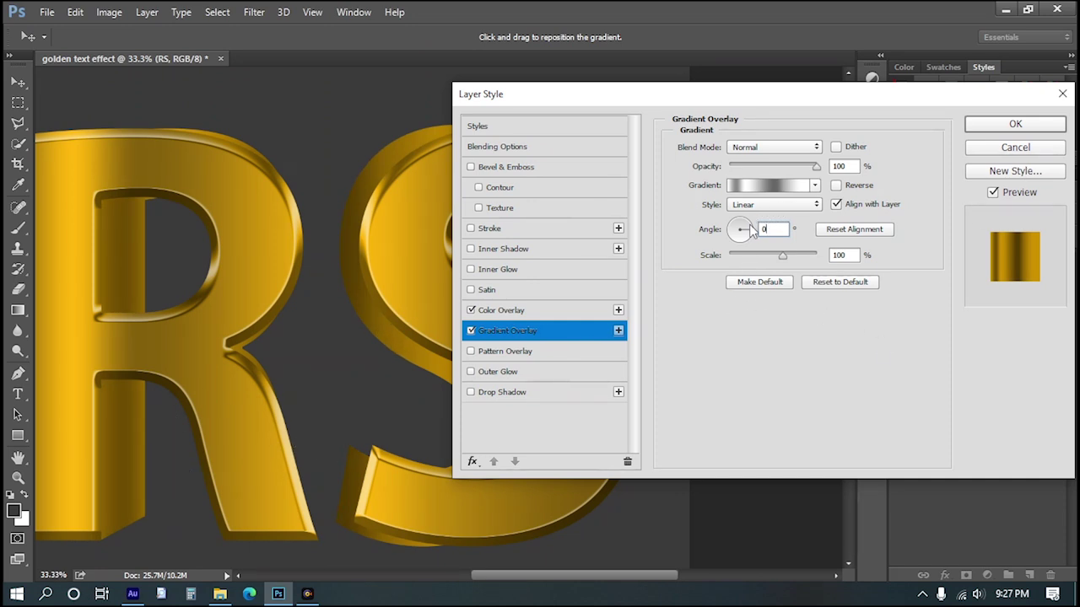
left_click_drag(746, 255, 737, 284)
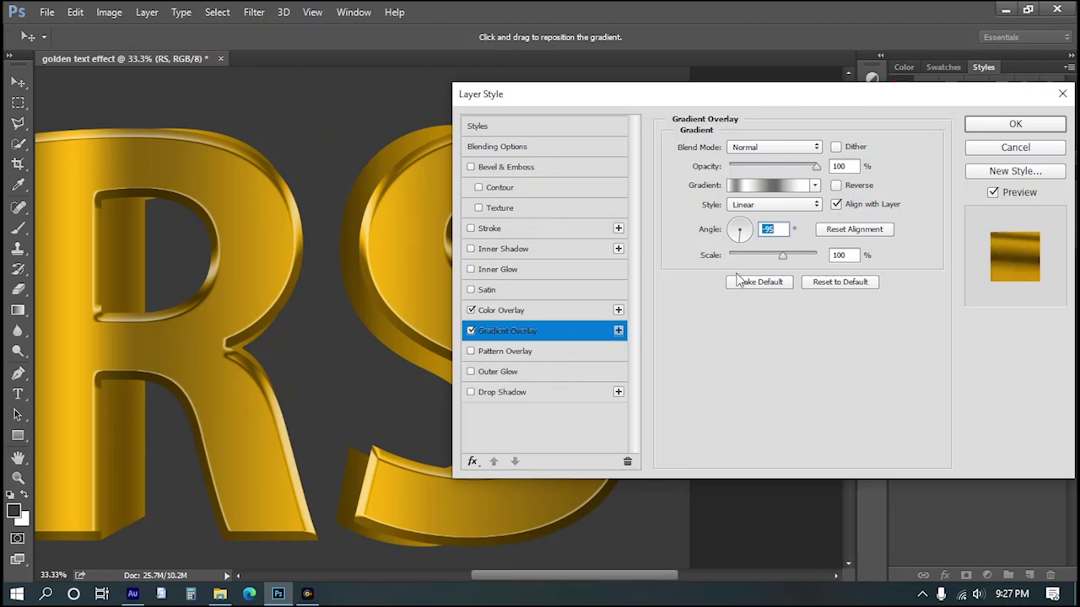
type("90")
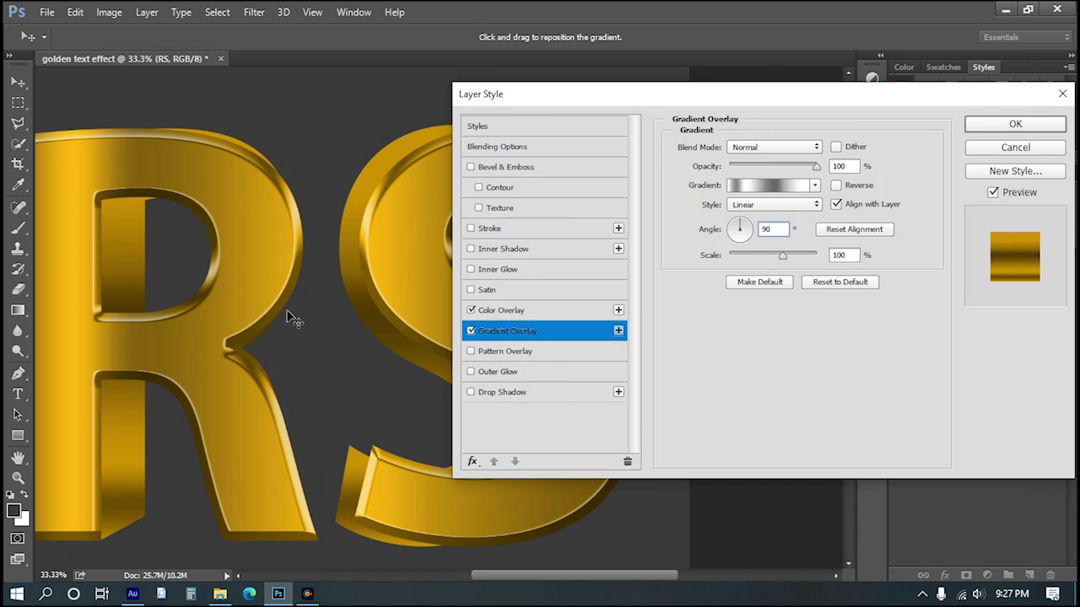
left_click_drag(817, 101, 749, 95)
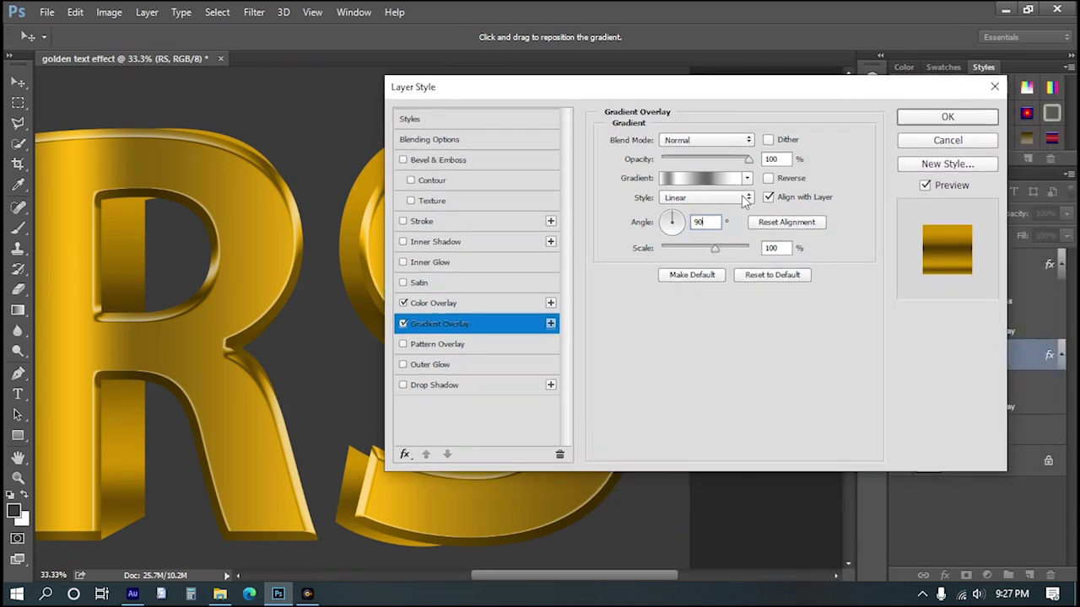
left_click(719, 175)
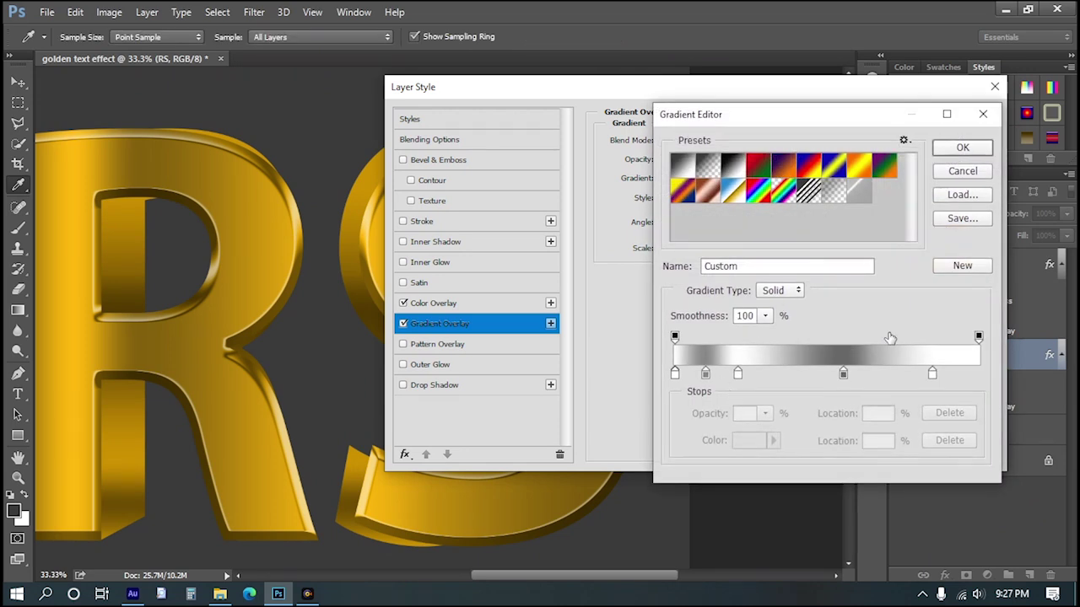
left_click(962, 148)
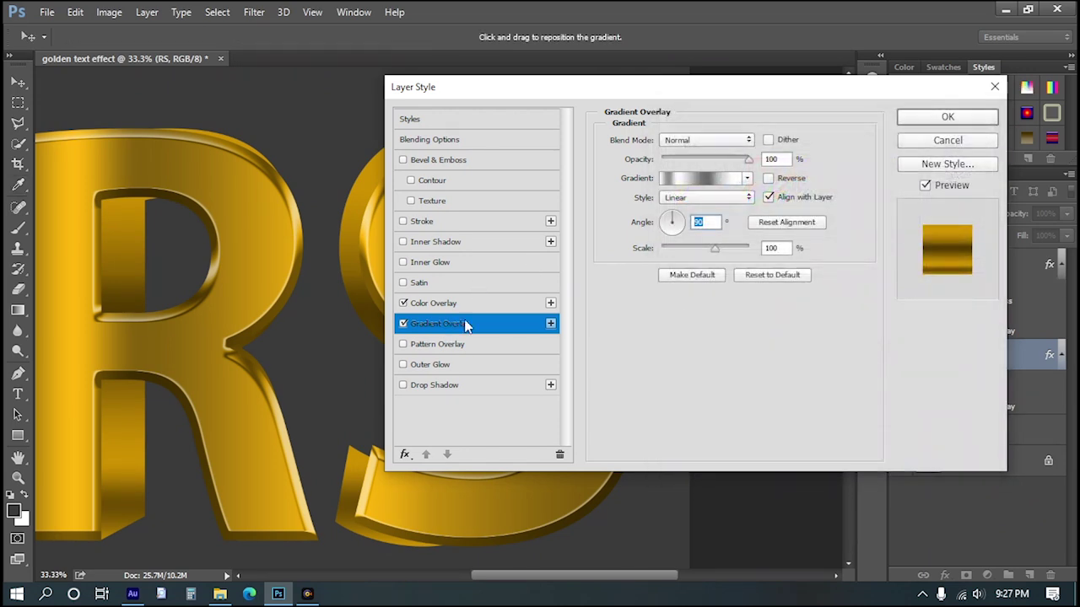
left_click(470, 307)
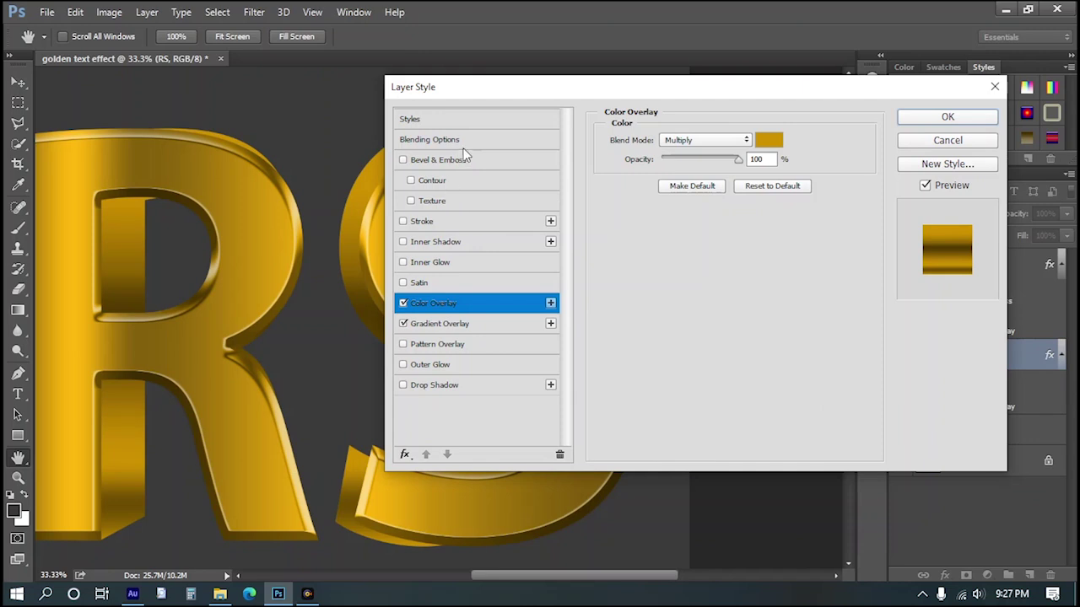
Add Bevel & Emboss to the back layer with a depth of 150% and a size of 15 px
left_click(445, 161)
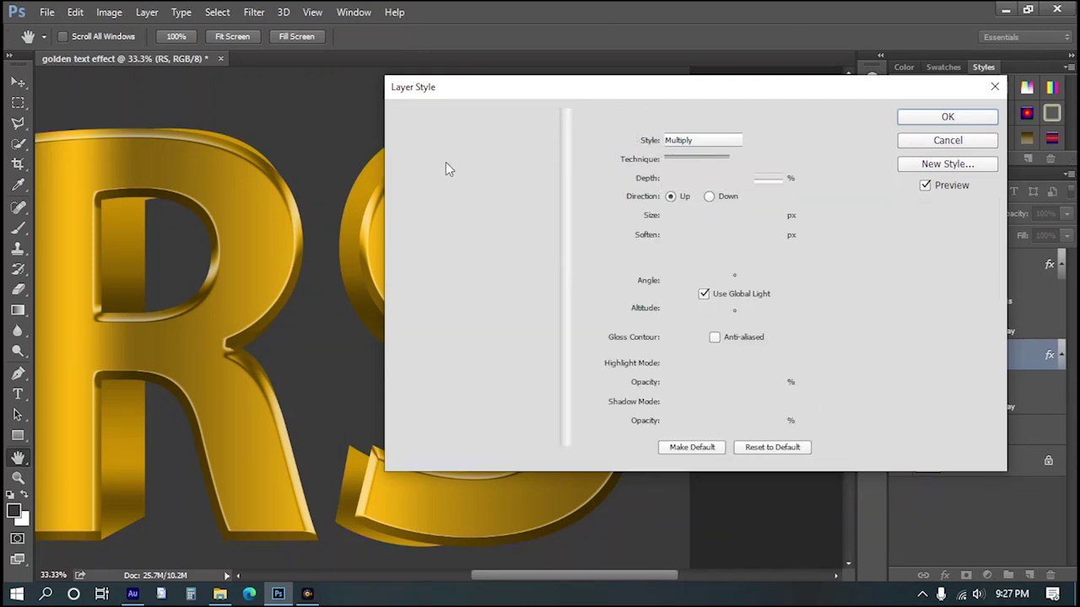
left_click_drag(693, 90, 886, 60)
left_click_drag(875, 184, 870, 189)
left_click_drag(936, 150, 872, 183)
left_click(855, 150)
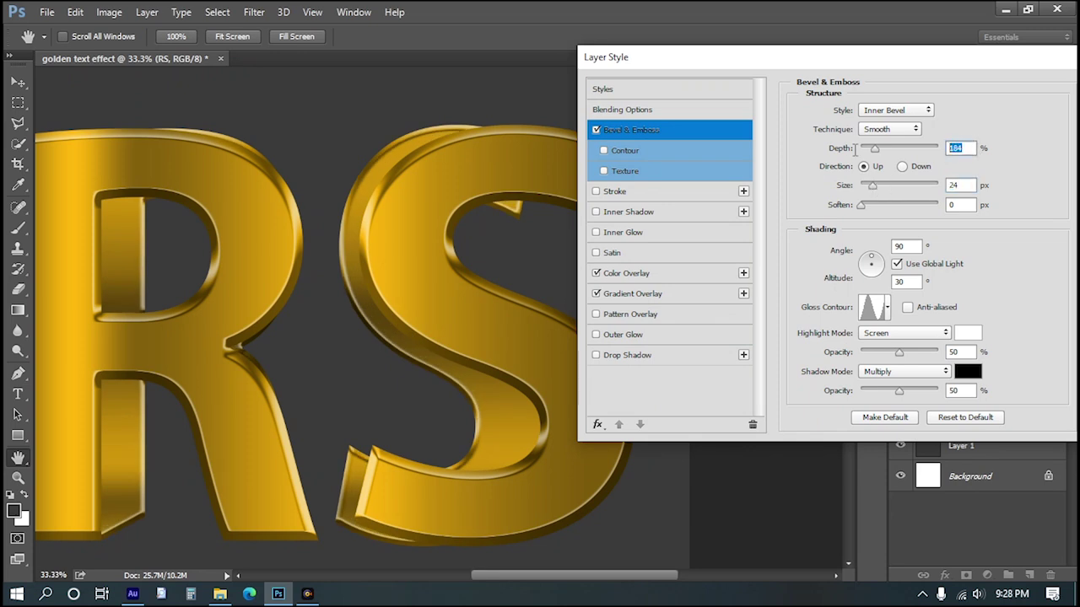
type("150")
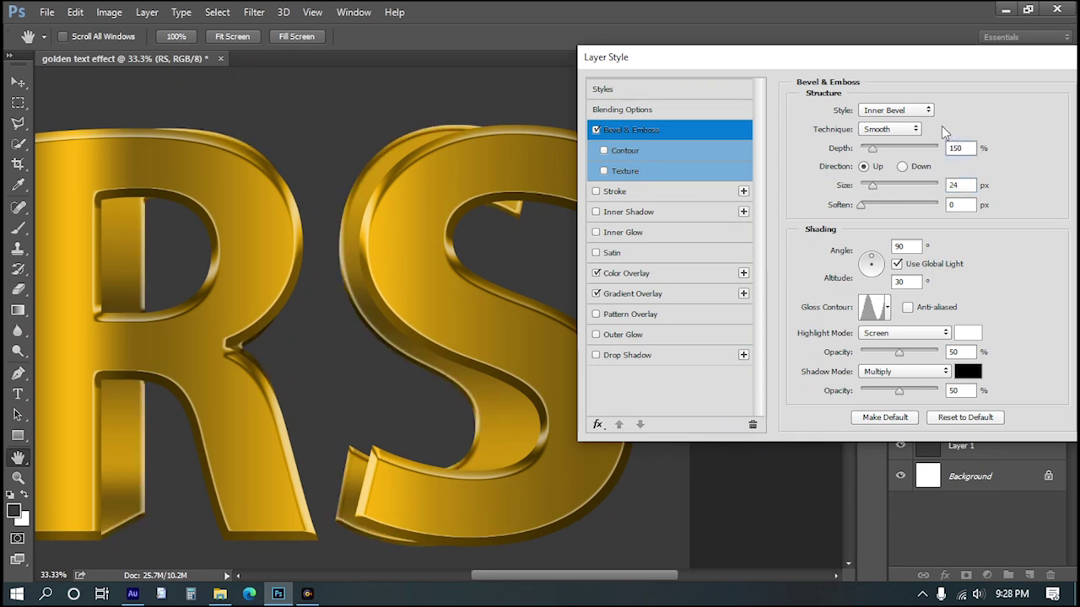
left_click(960, 185)
type("15")
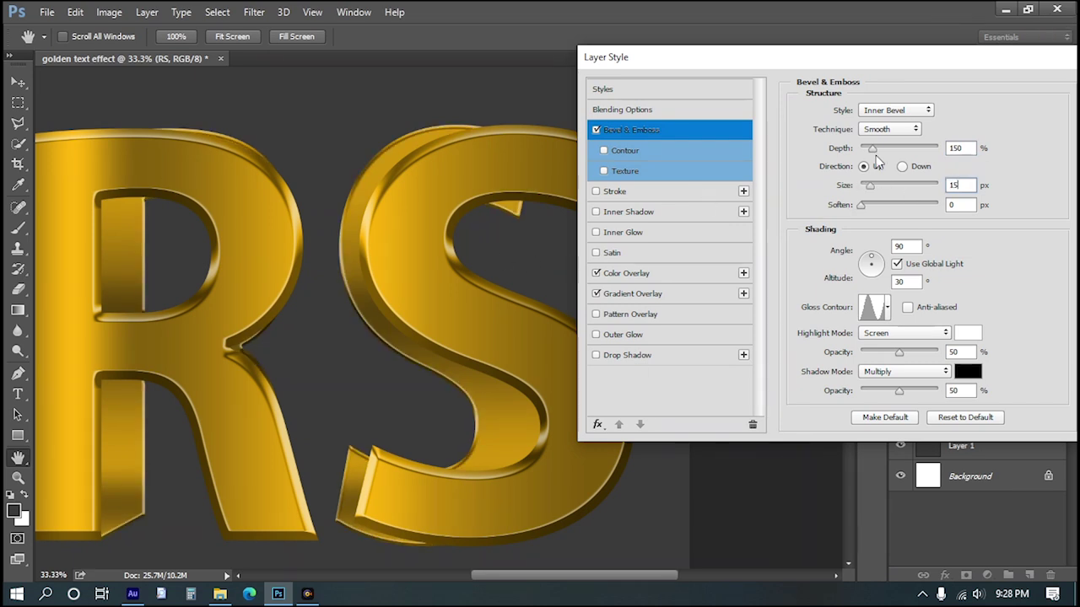
Set the back layer's bevel depth to 120% and, after trying 10 and 20 px, its size to 18 px
mouse_move(876, 151)
left_mouse_down()
mouse_move(907, 149)
mouse_move(869, 149)
left_mouse_up()
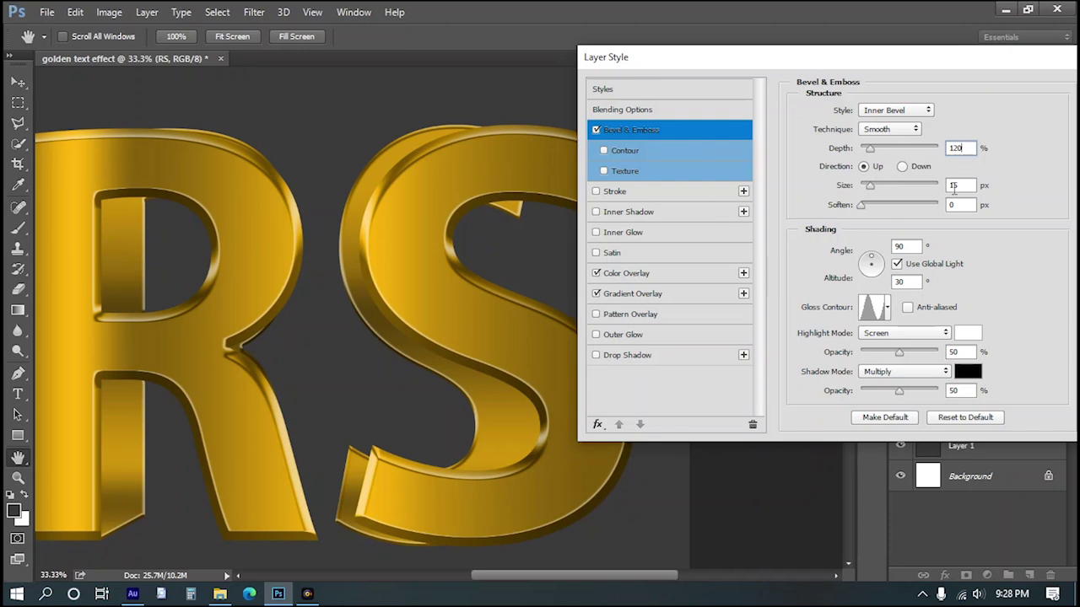
key("Tab")
key("shift+Down")
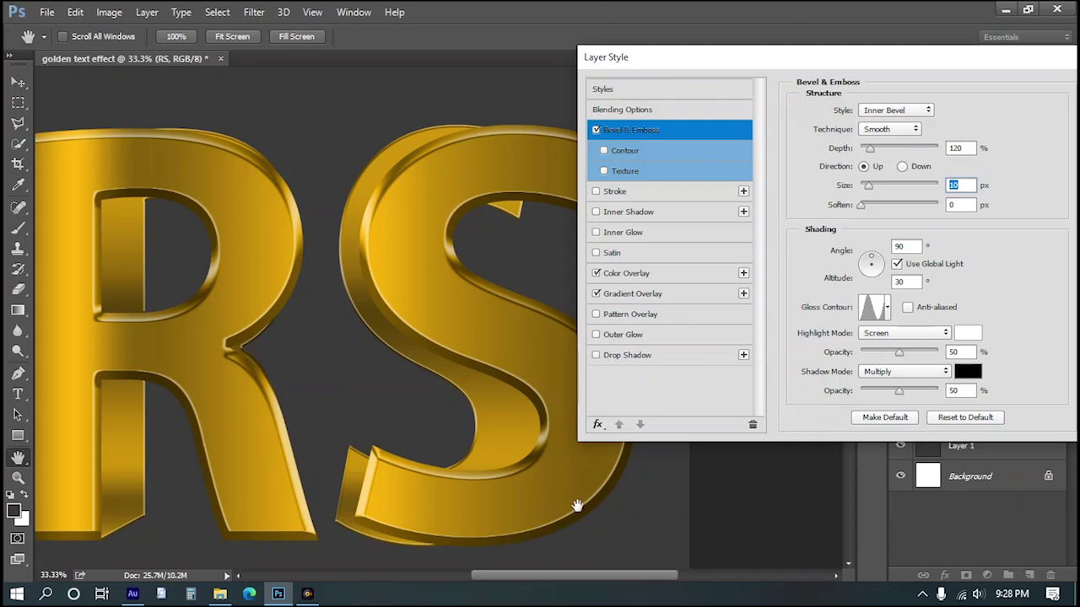
key("shift+Up")
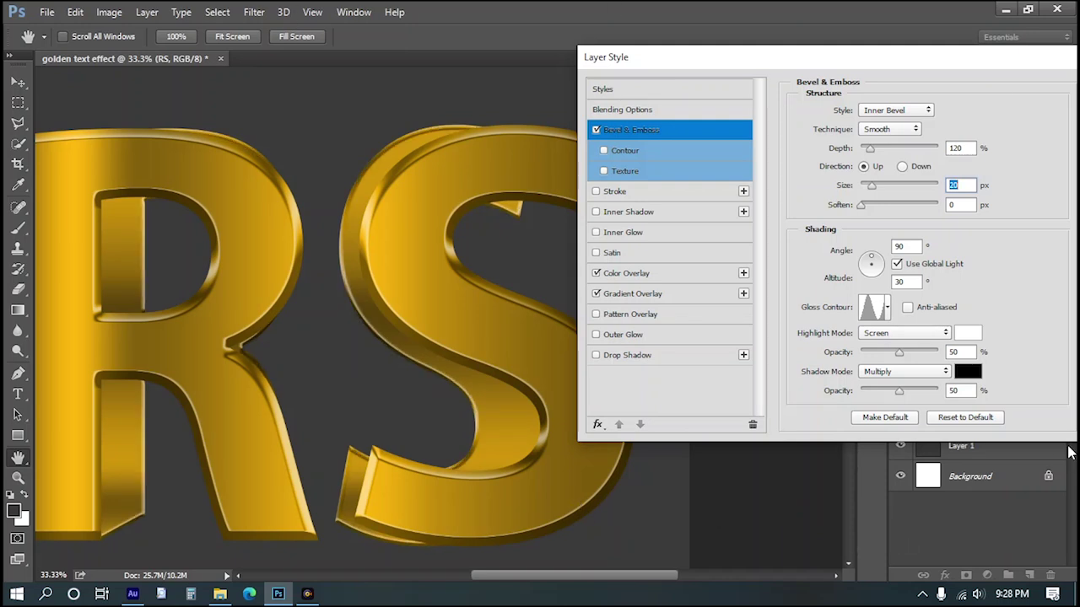
key("Down")
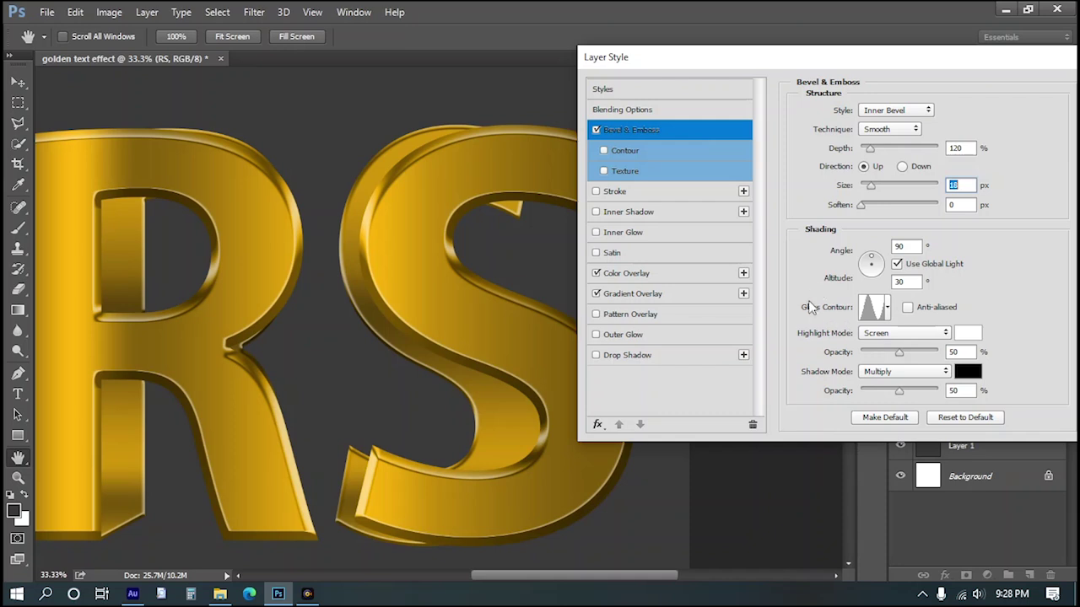
Try other gloss contours for the back layer's bevel, choose the inverted cone one, and apply the layer style
left_click(887, 310)
left_click(850, 350)
left_click(866, 350)
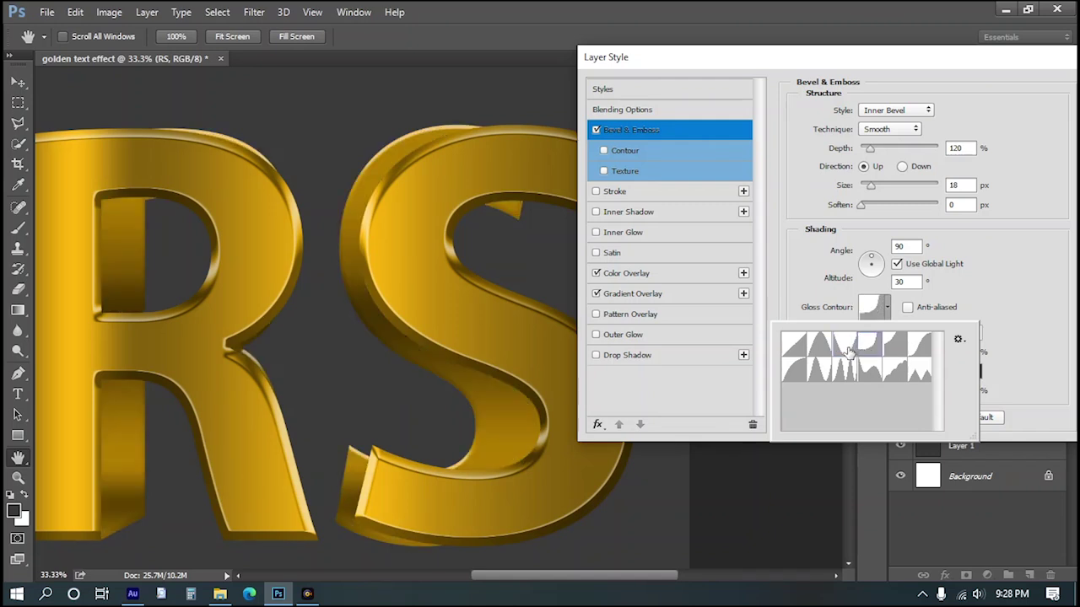
left_click(842, 347)
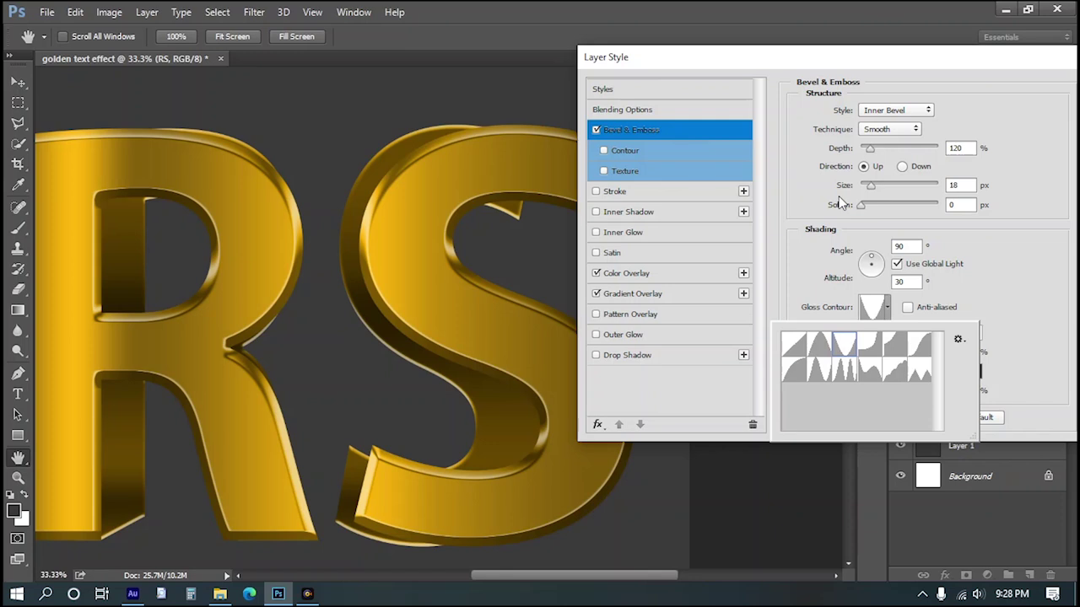
left_click_drag(937, 57, 757, 61)
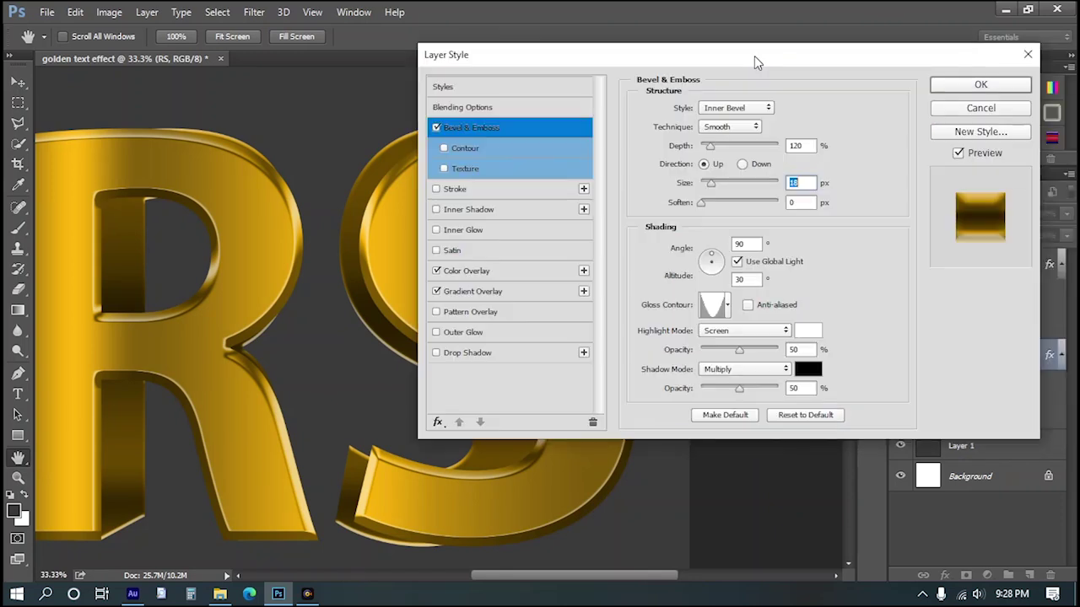
left_click(980, 85)
Widen the back RS layer to about 105.85% with Free Transform, extending both its sides, and apply the transformation
key("ctrl+0")
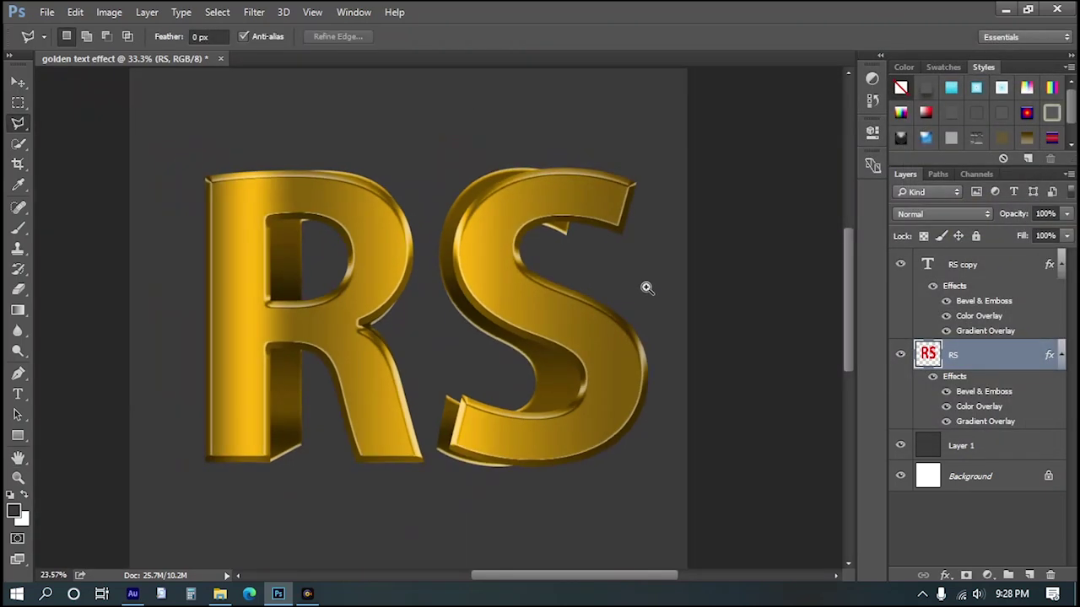
left_click_drag(647, 288, 638, 291)
left_click_drag(514, 298, 812, 441)
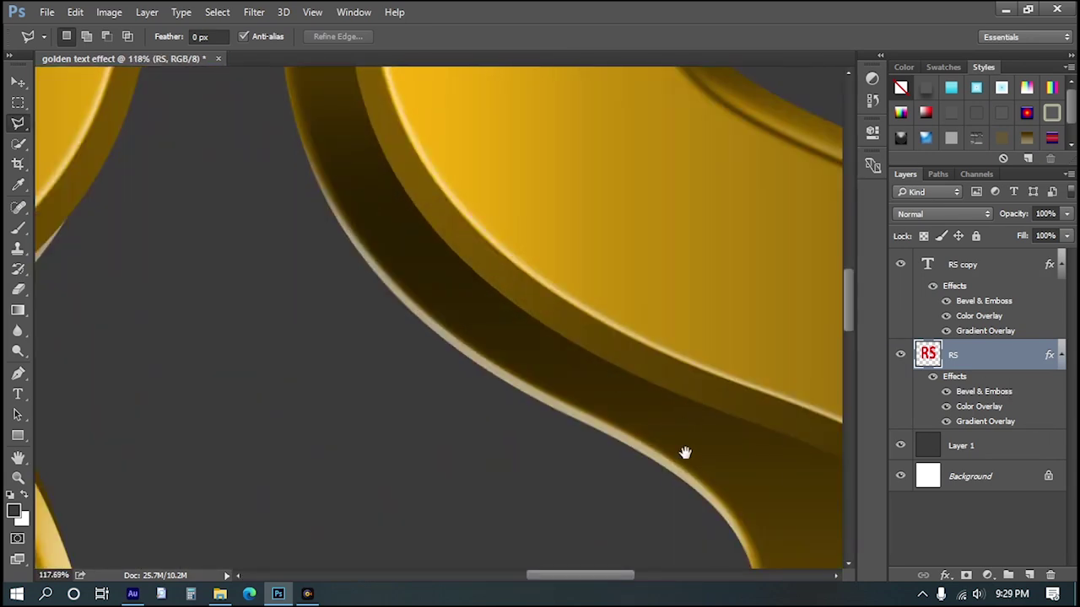
left_click_drag(685, 453, 313, 87)
left_click_drag(572, 233, 417, 328)
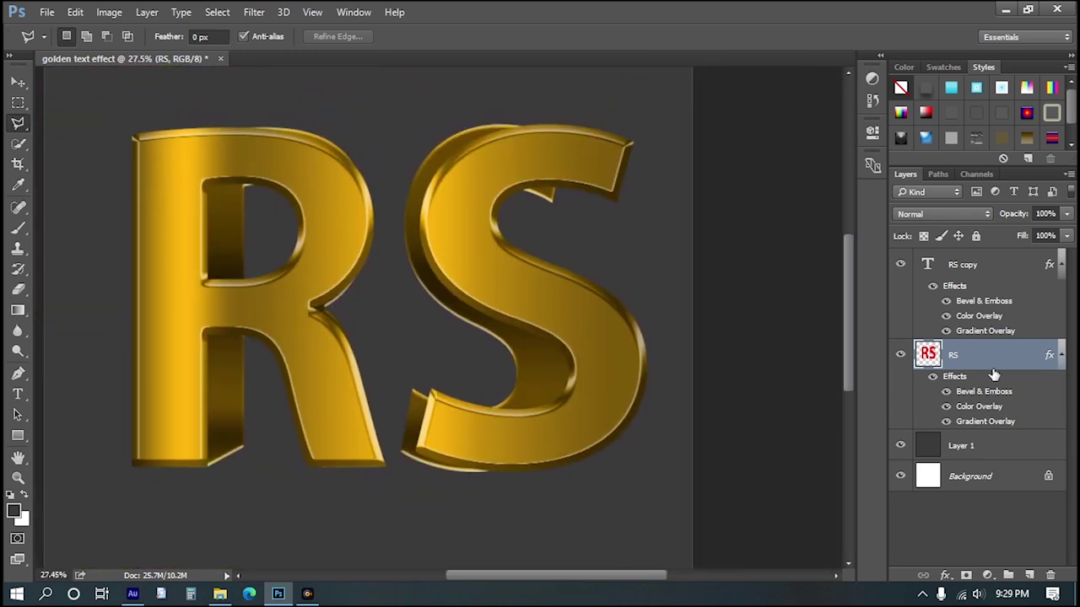
key("ctrl+t")
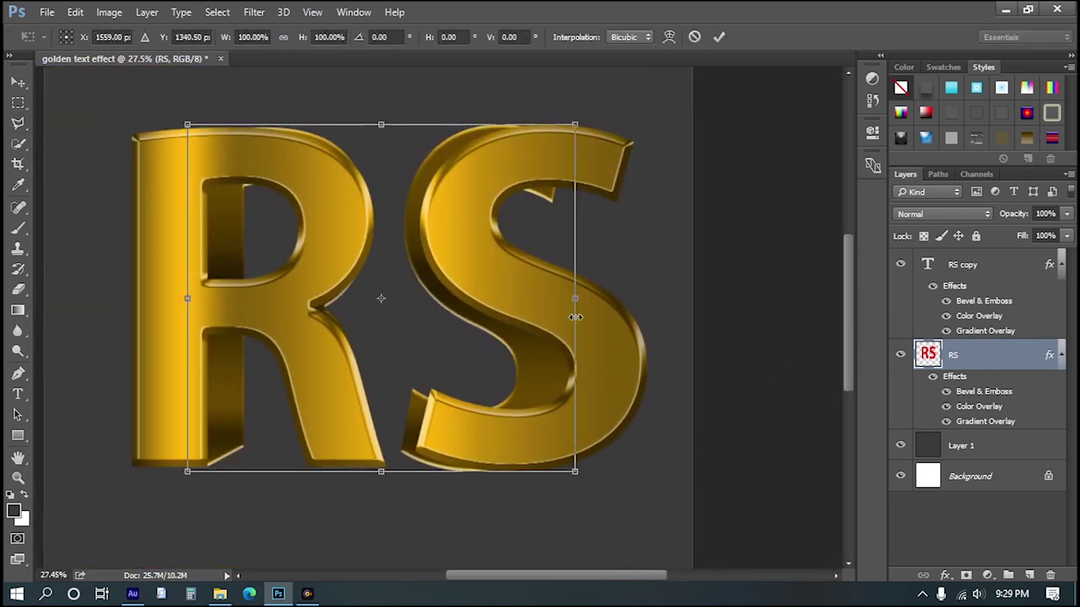
mouse_move(574, 296)
left_mouse_down()
mouse_move(602, 297)
mouse_move(589, 298)
left_mouse_up()
left_click_drag(186, 297, 179, 297)
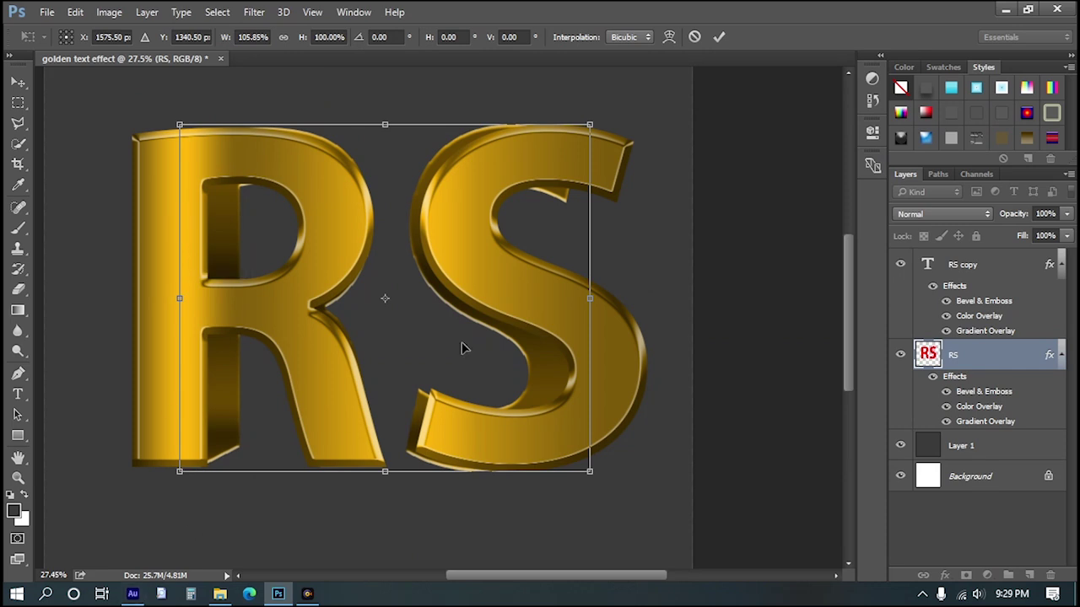
left_click(719, 36)
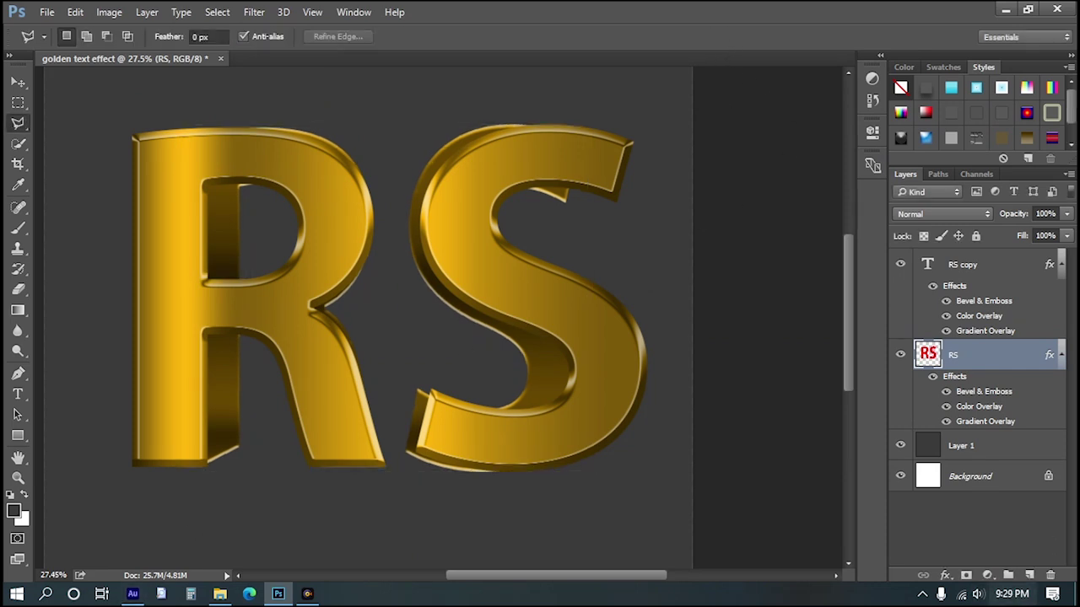
Add a new layer above the RS copy text and ready the Brush with white (ffffff) as foreground color
left_click(989, 266)
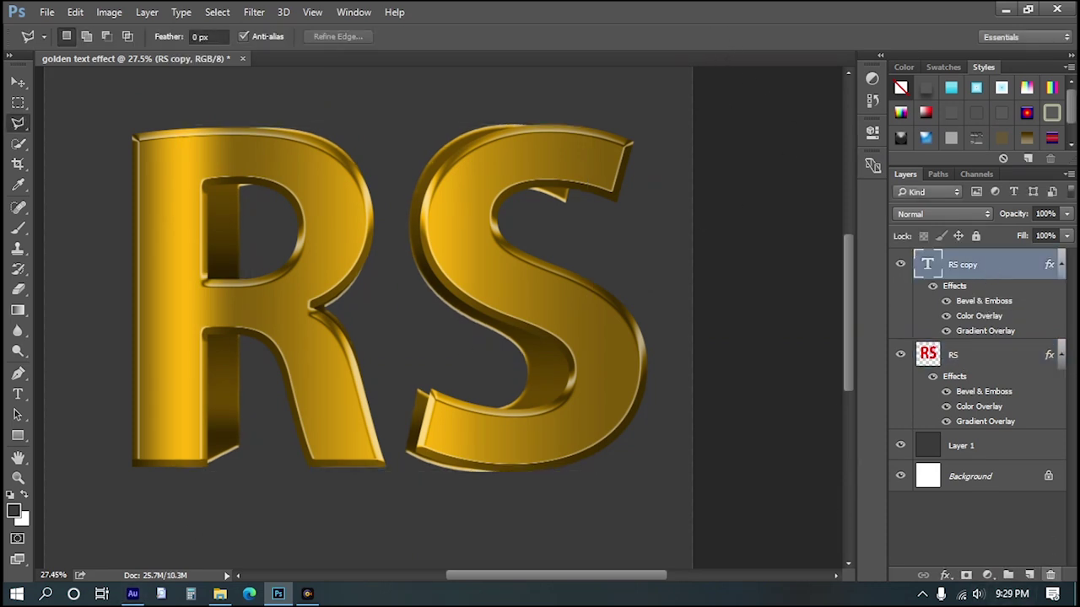
left_click(1030, 573)
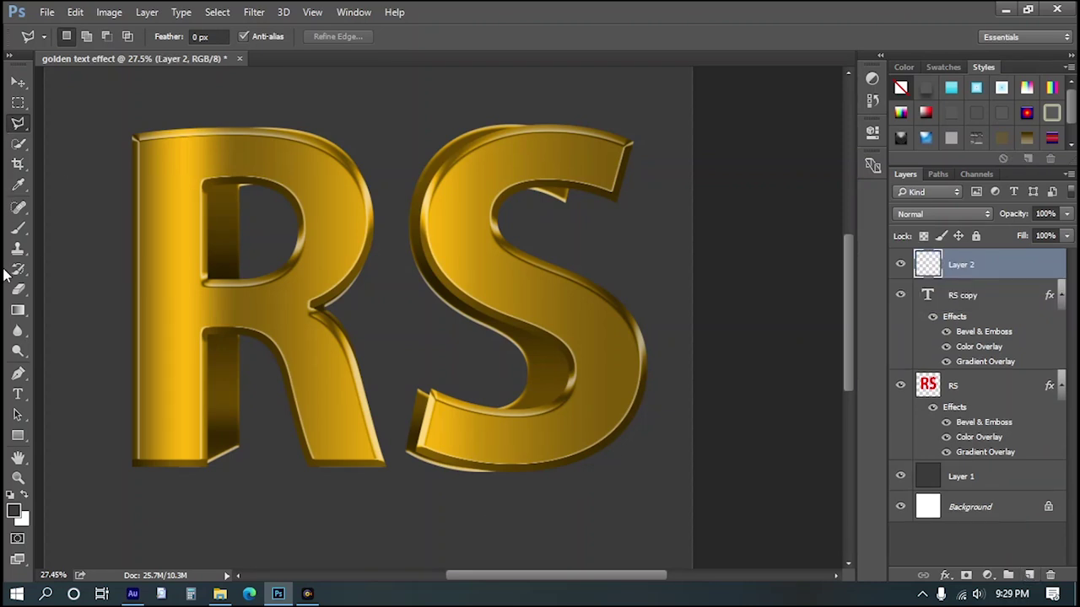
left_click(18, 228)
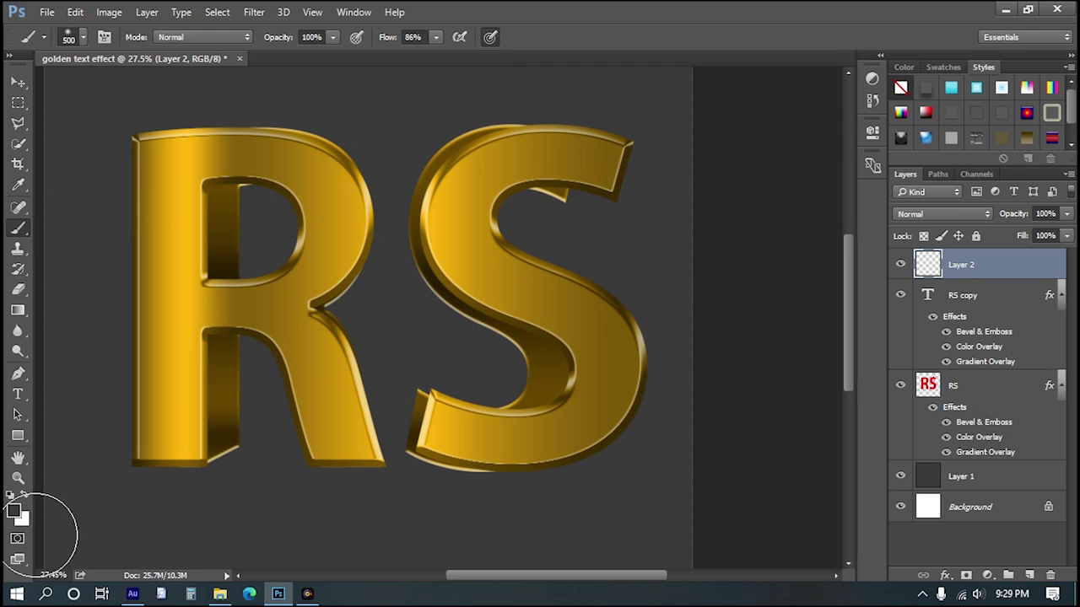
left_click(24, 497)
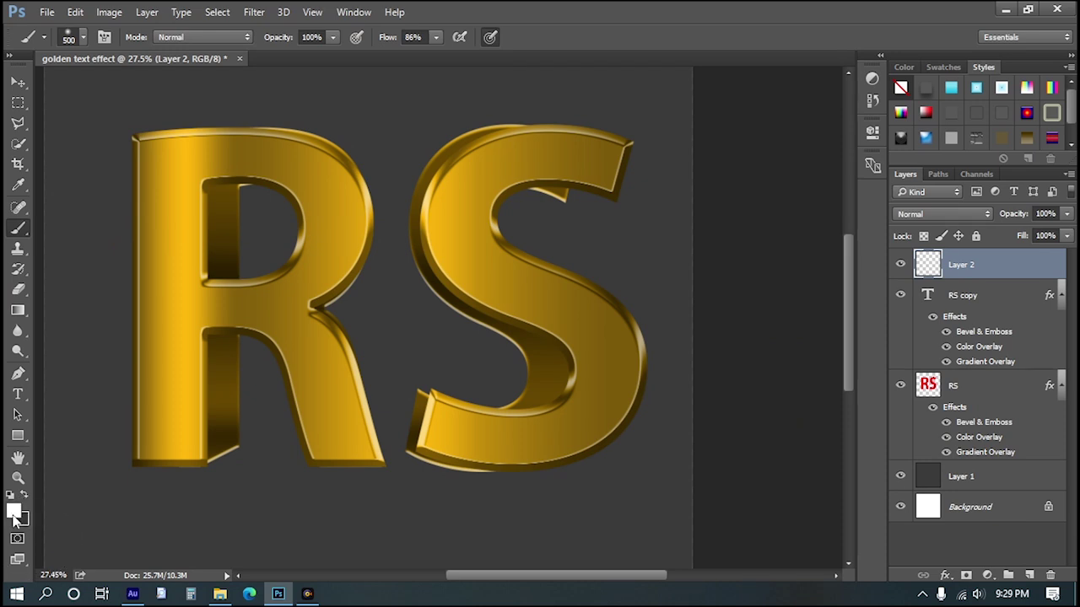
left_click(14, 518)
left_click_drag(611, 113, 599, 111)
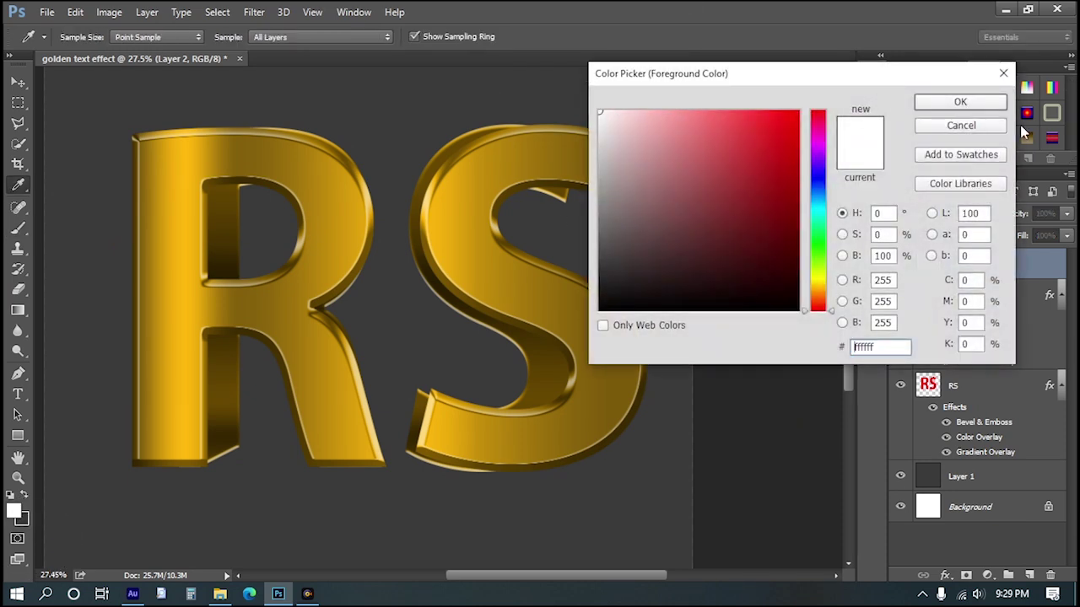
left_click(960, 102)
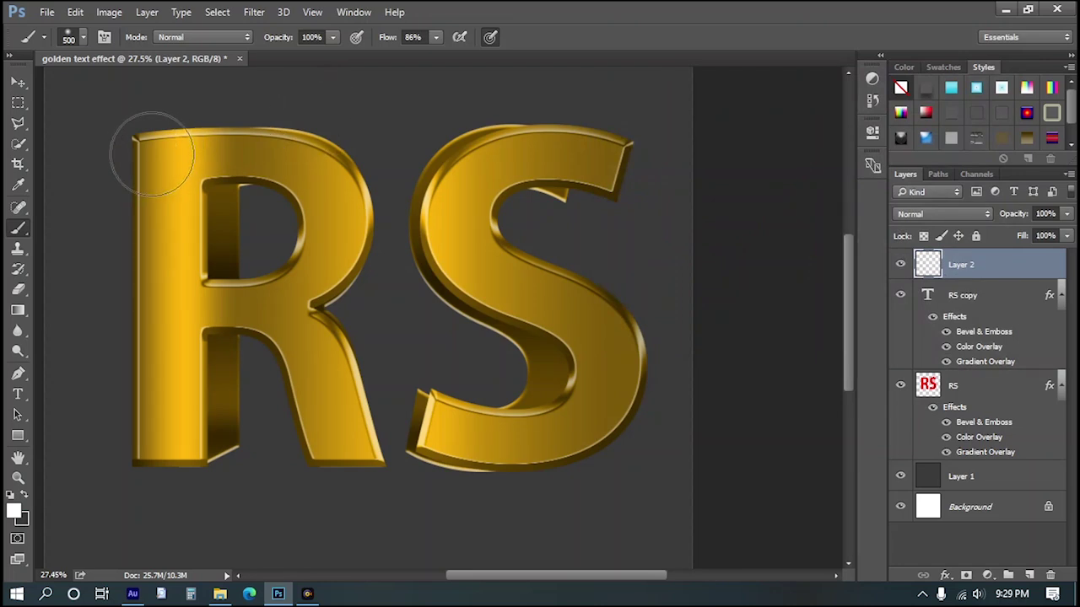
Set the brush flow to 100% and dab soft white 500 px glows on the tops, the feet and the S's lower curve
left_click_drag(390, 38, 422, 39)
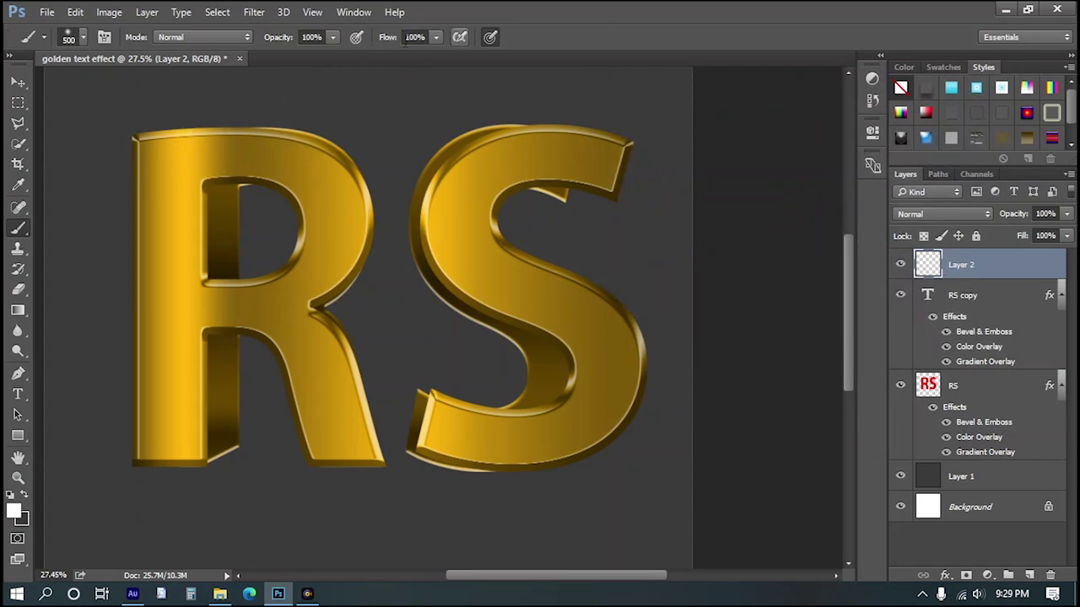
left_click(145, 156)
left_click(524, 140)
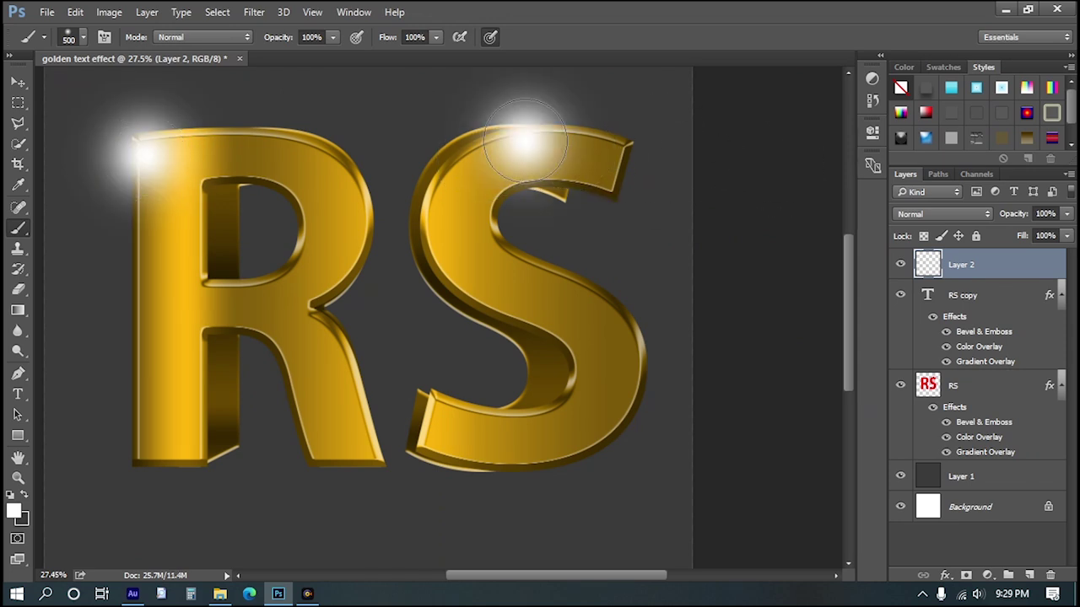
left_click(606, 369)
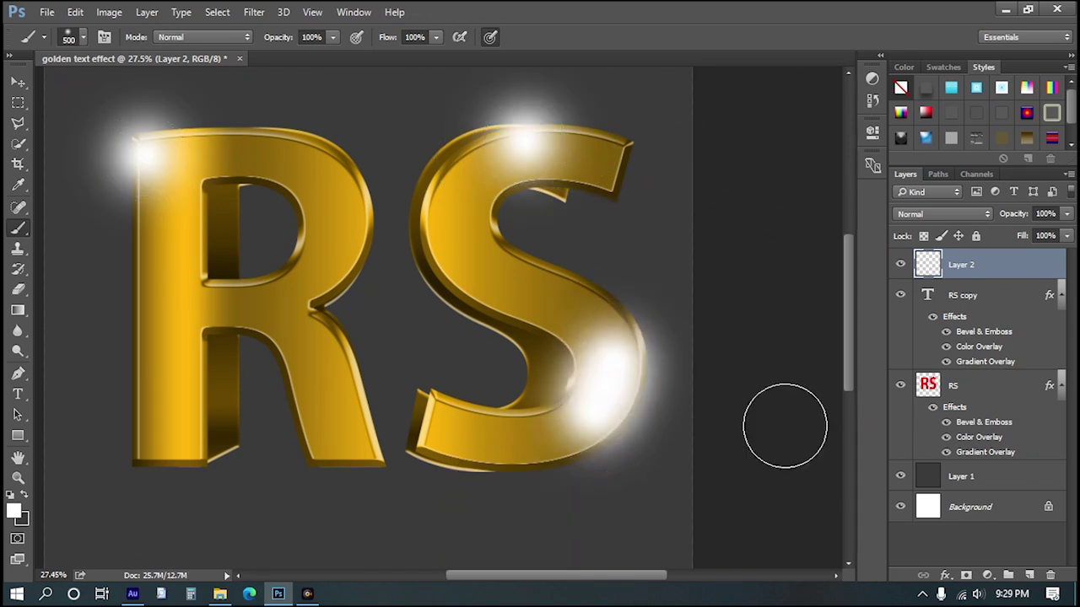
left_click(426, 445)
left_click(324, 453)
left_click(189, 455)
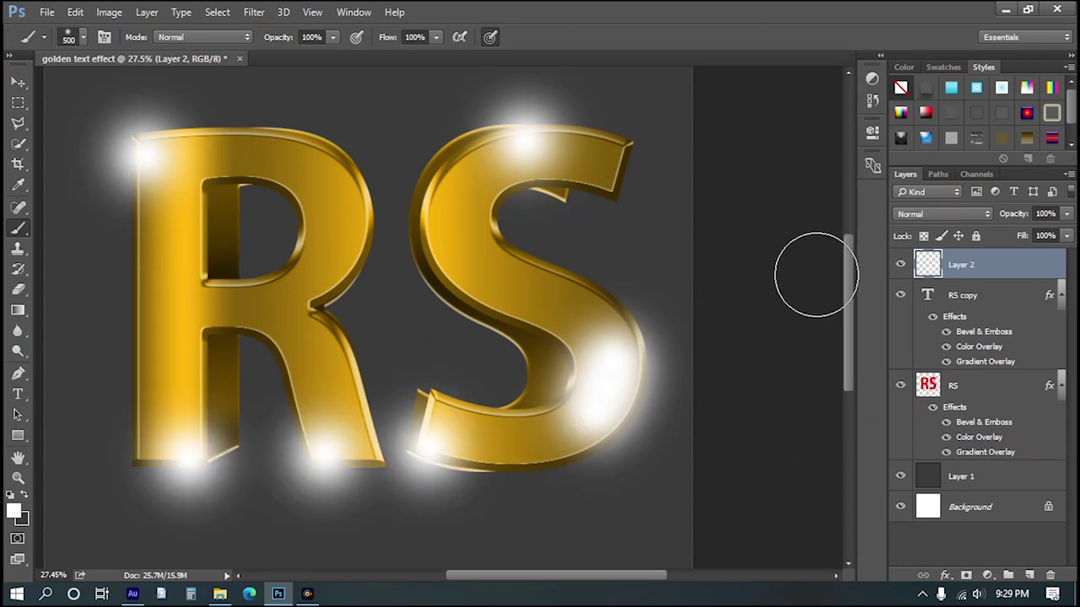
Blend the glow layer as Soft Light at 79% opacity and 75% fill, and compare the artwork with and without it
left_click(932, 215)
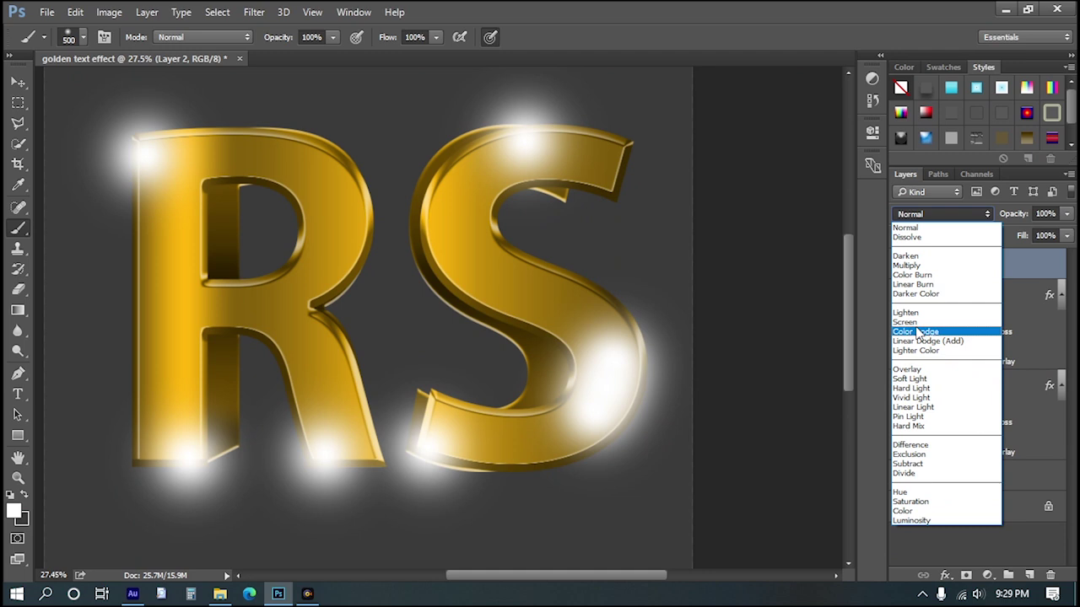
left_click(909, 379)
left_click_drag(1026, 216, 1008, 236)
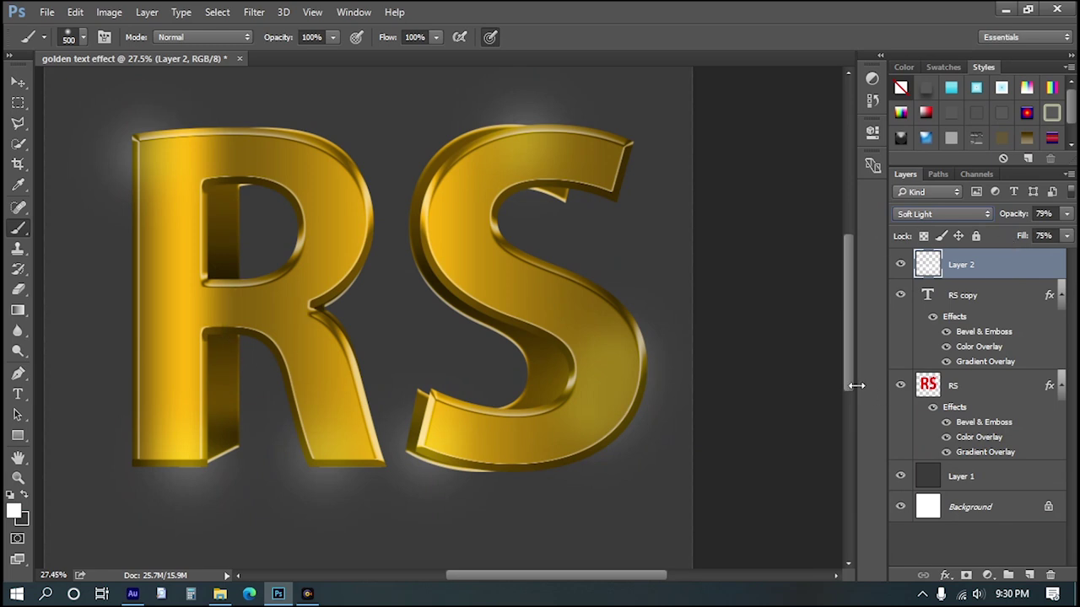
left_click(901, 265)
left_click(901, 265)
left_click(901, 266)
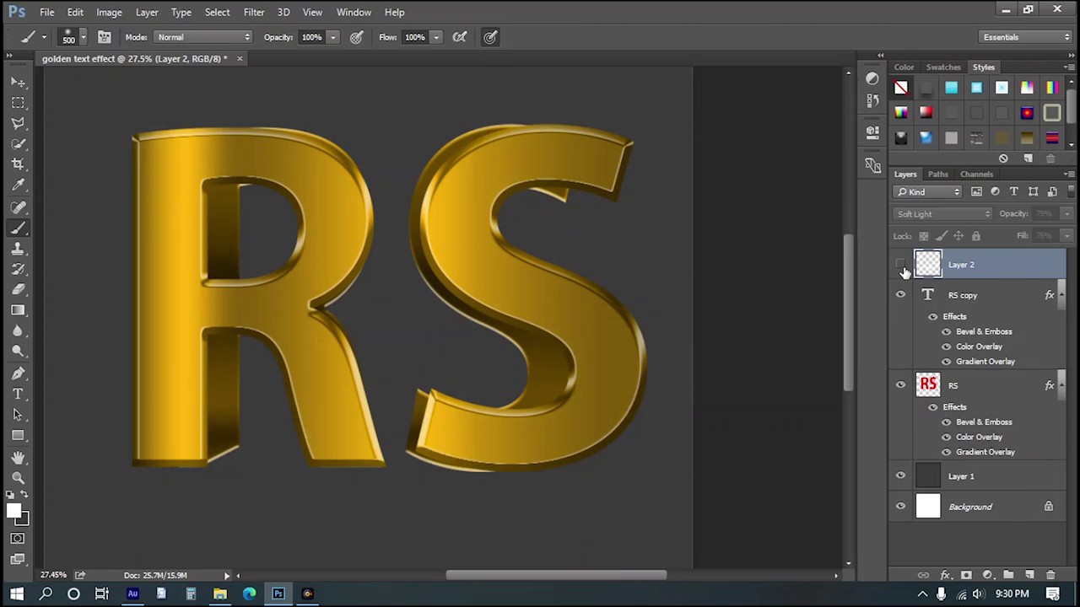
left_click(901, 265)
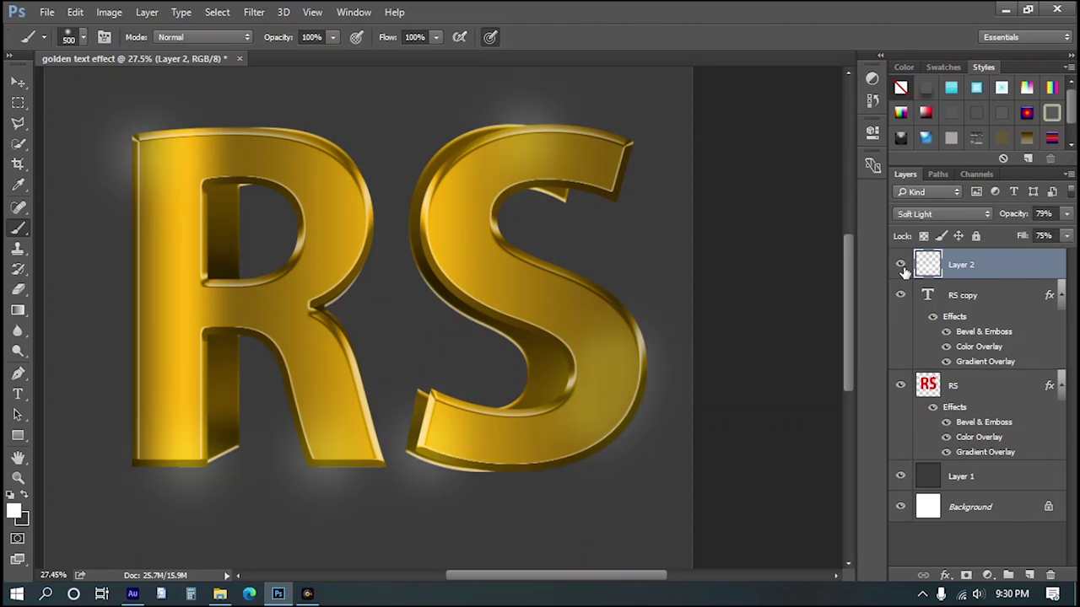
Rename the dark gray Layer 1 as bg1
left_click(969, 481)
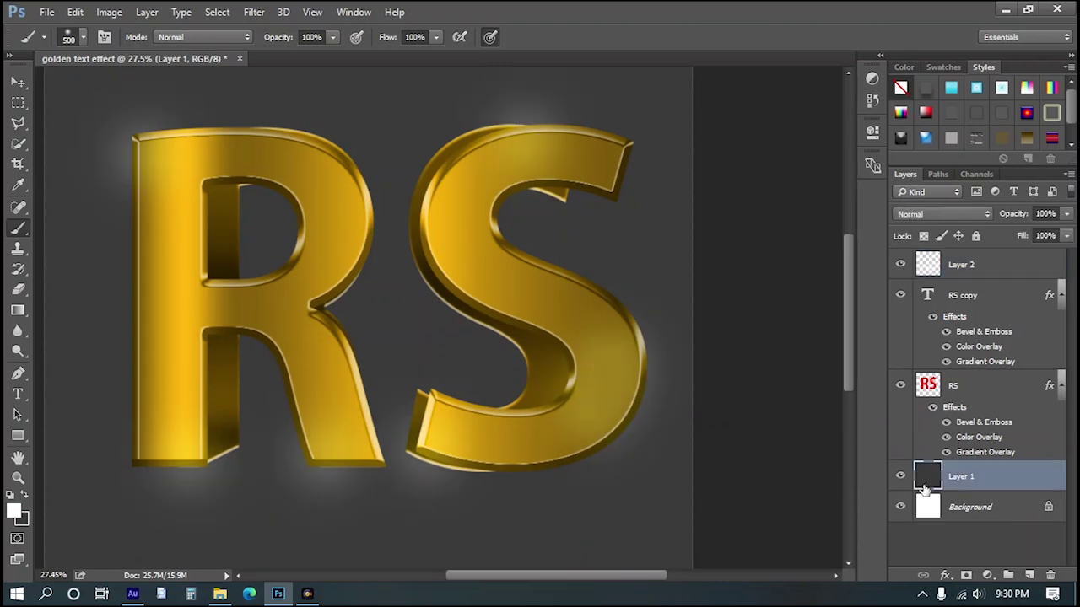
double_click(960, 478)
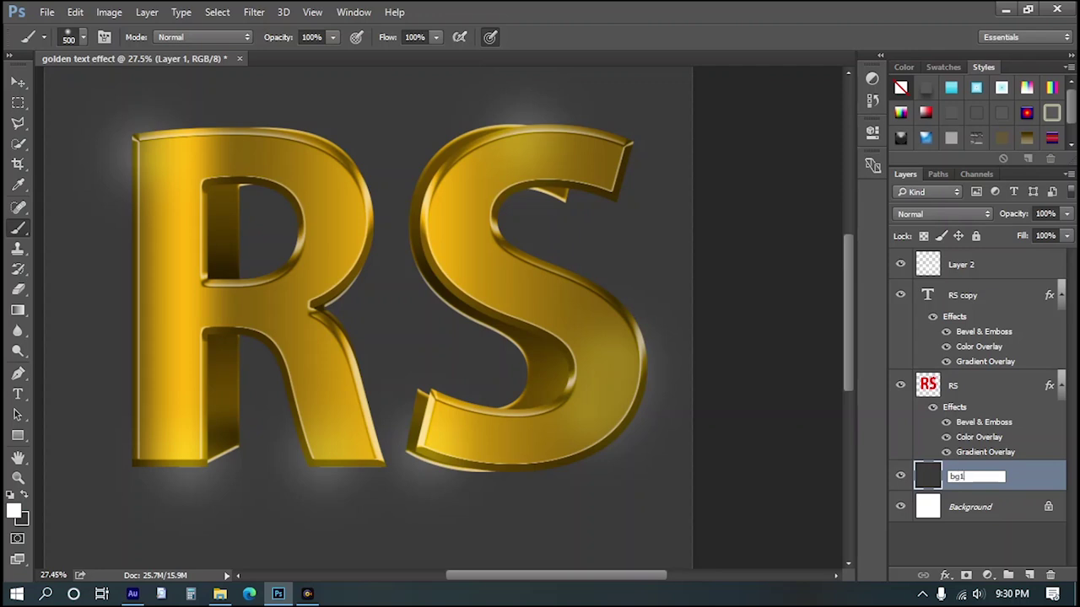
key("Return")
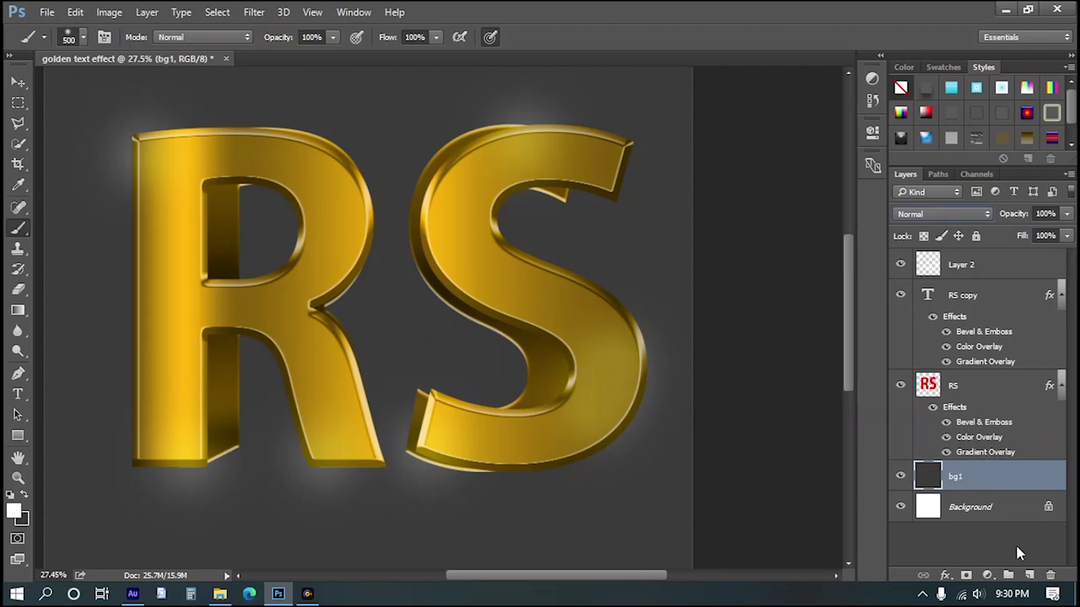
Add a new layer above bg1 and ready the Brush with dark gray 282828 as foreground color
left_click(1029, 574)
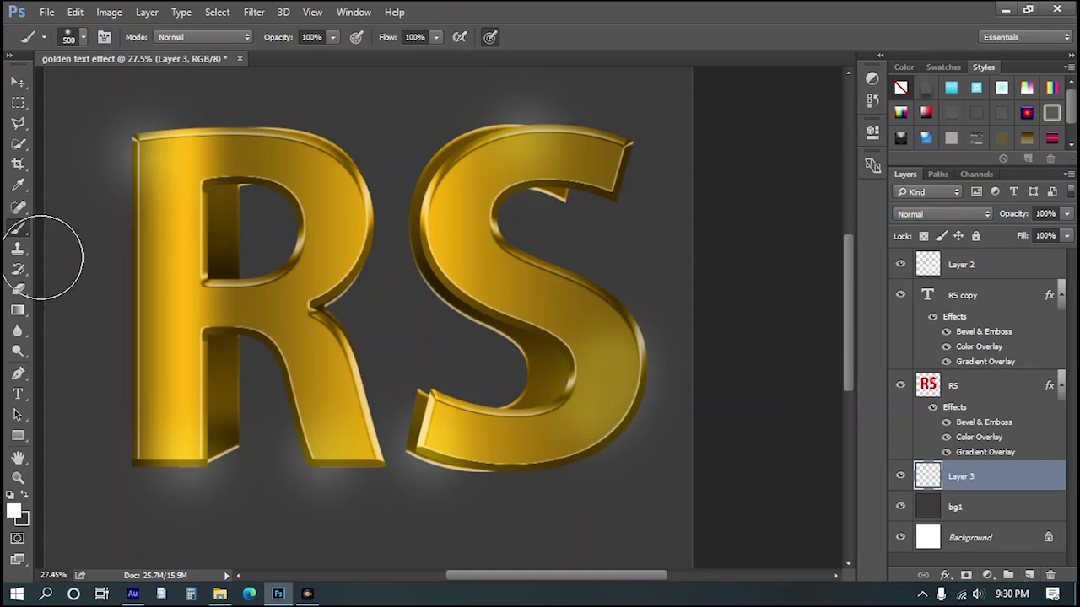
left_click(15, 510)
left_click(775, 447)
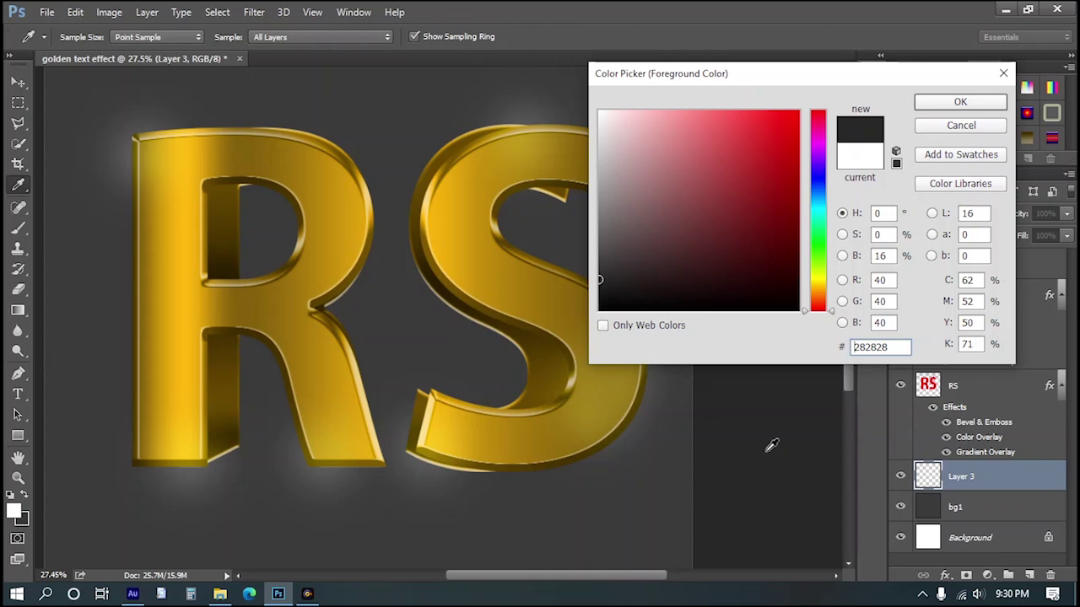
left_click(960, 102)
key("b")
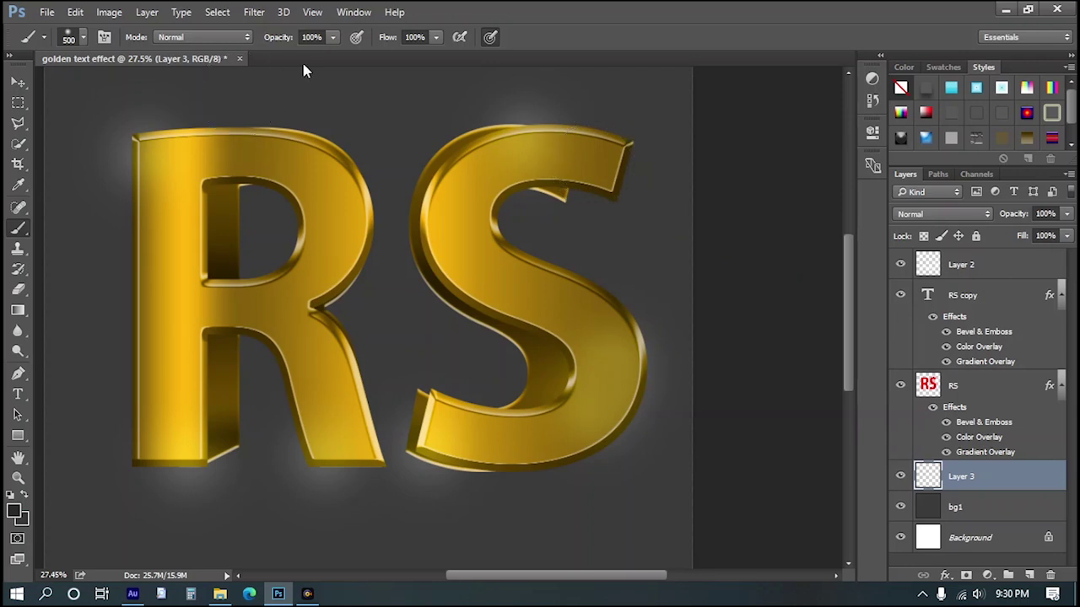
Paint soft dark shading behind and around both letters, starting with a 500 px brush and continuing at 483 px with 0% hardness
mouse_move(617, 137)
left_mouse_down()
mouse_move(605, 161)
mouse_move(541, 154)
mouse_move(473, 164)
mouse_move(430, 217)
mouse_move(432, 244)
mouse_move(468, 286)
mouse_move(517, 299)
mouse_move(554, 351)
mouse_move(553, 387)
left_mouse_up()
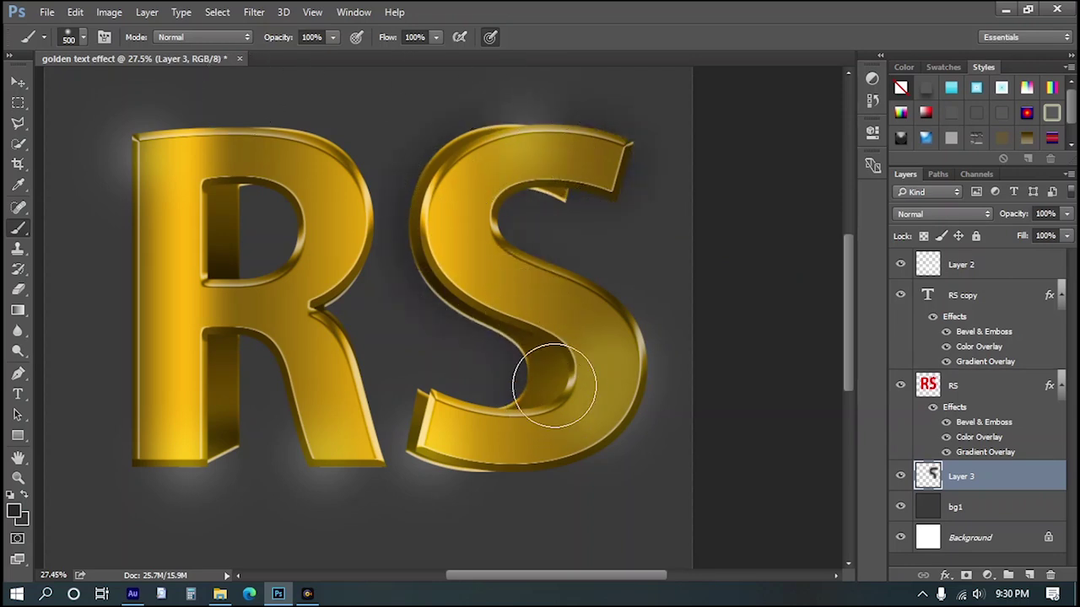
right_click(472, 223)
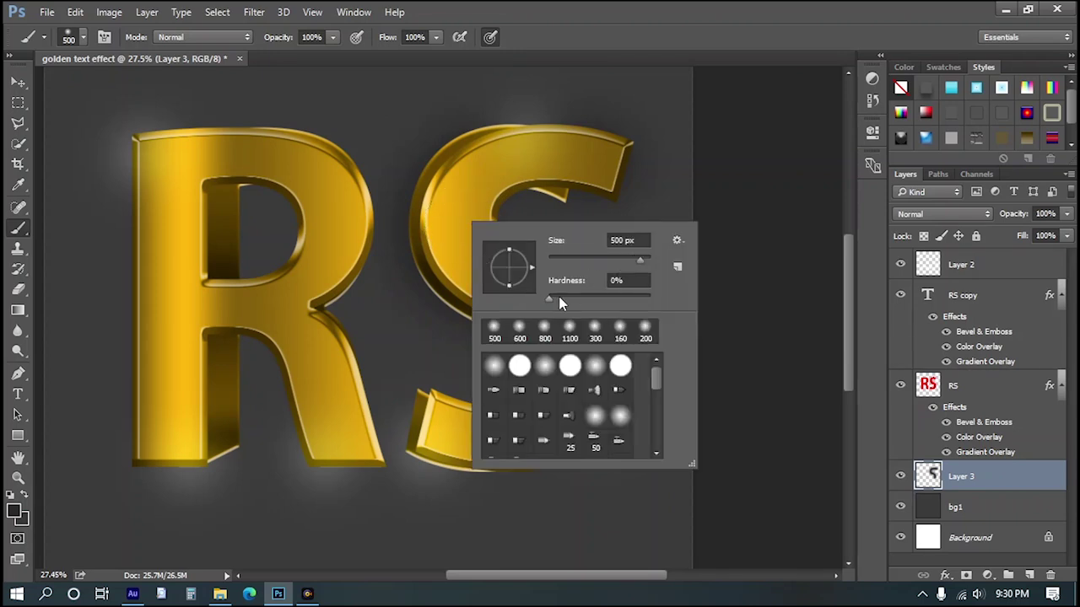
left_click(609, 279)
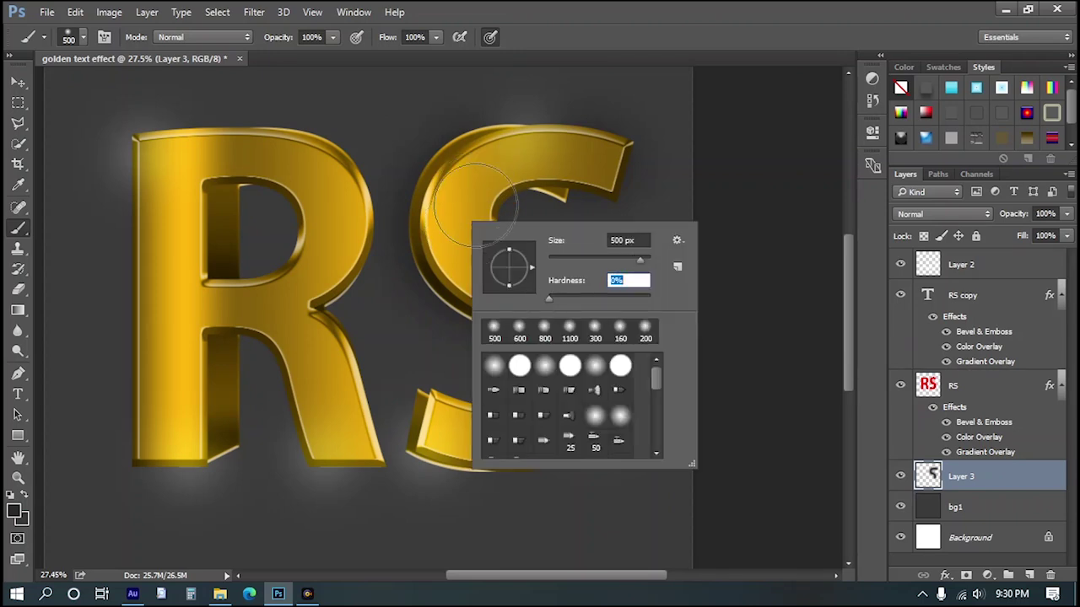
left_click_drag(643, 266, 590, 260)
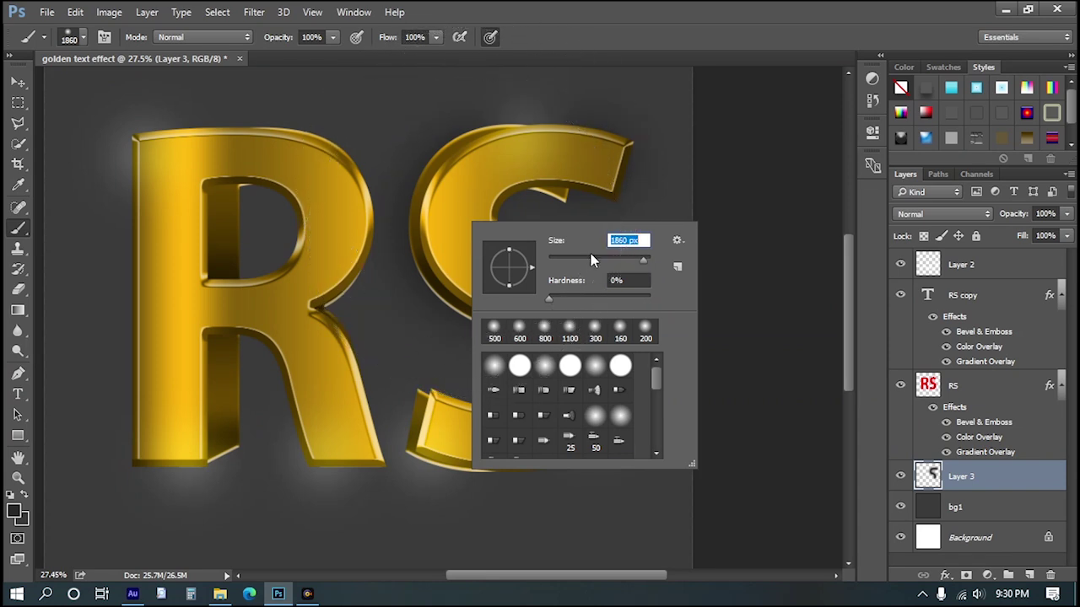
left_click_drag(572, 257, 637, 265)
left_click(470, 177)
mouse_move(470, 176)
left_mouse_down()
mouse_move(451, 222)
mouse_move(497, 266)
mouse_move(571, 304)
mouse_move(609, 384)
mouse_move(585, 420)
mouse_move(518, 458)
mouse_move(457, 461)
mouse_move(424, 422)
mouse_move(417, 434)
mouse_move(432, 451)
mouse_move(479, 461)
mouse_move(522, 458)
mouse_move(598, 427)
mouse_move(627, 351)
mouse_move(567, 297)
mouse_move(460, 247)
mouse_move(464, 266)
mouse_move(434, 216)
mouse_move(453, 165)
mouse_move(535, 148)
mouse_move(605, 154)
mouse_move(510, 195)
mouse_move(563, 183)
mouse_move(580, 167)
mouse_move(582, 179)
mouse_move(509, 190)
mouse_move(473, 228)
mouse_move(499, 354)
mouse_move(528, 333)
mouse_move(519, 331)
mouse_move(551, 407)
mouse_move(500, 451)
mouse_move(474, 453)
mouse_move(497, 444)
mouse_move(483, 440)
mouse_move(452, 449)
mouse_move(434, 435)
mouse_move(430, 454)
mouse_move(506, 468)
mouse_move(320, 394)
mouse_move(212, 394)
mouse_move(209, 445)
mouse_move(205, 423)
mouse_move(179, 447)
mouse_move(144, 422)
mouse_move(164, 299)
mouse_move(160, 135)
mouse_move(338, 458)
mouse_move(290, 397)
mouse_move(174, 436)
mouse_move(200, 331)
mouse_move(212, 451)
mouse_move(228, 410)
mouse_move(200, 470)
mouse_move(137, 460)
mouse_move(200, 465)
mouse_move(248, 441)
left_mouse_up()
scroll(241, 433, "down", 1)
scroll(241, 433, "up", 2)
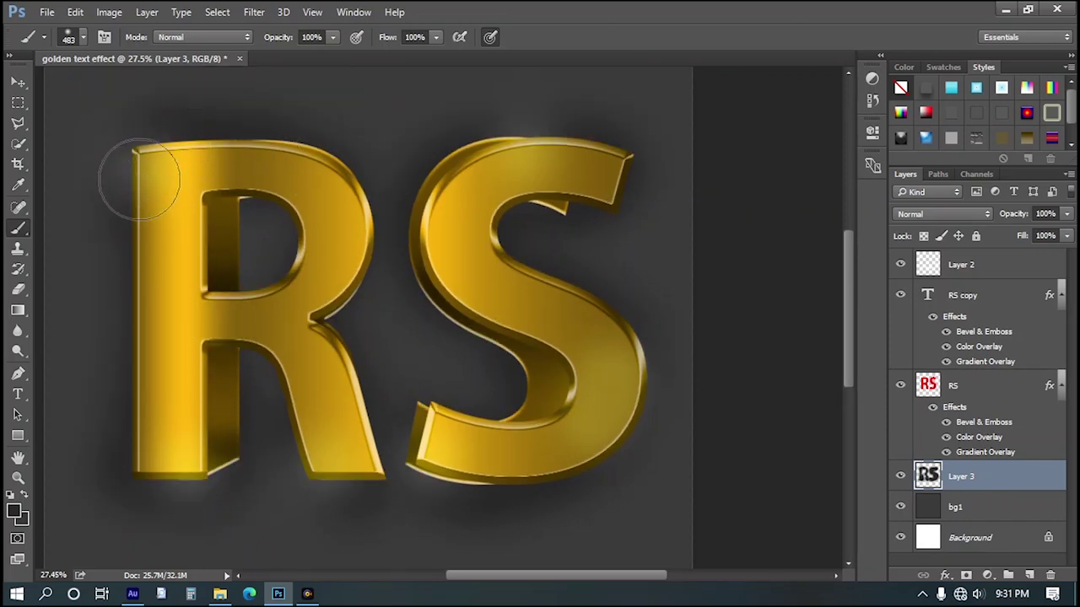
mouse_move(540, 317)
left_mouse_down()
mouse_move(477, 317)
mouse_move(490, 292)
mouse_move(465, 258)
left_mouse_up()
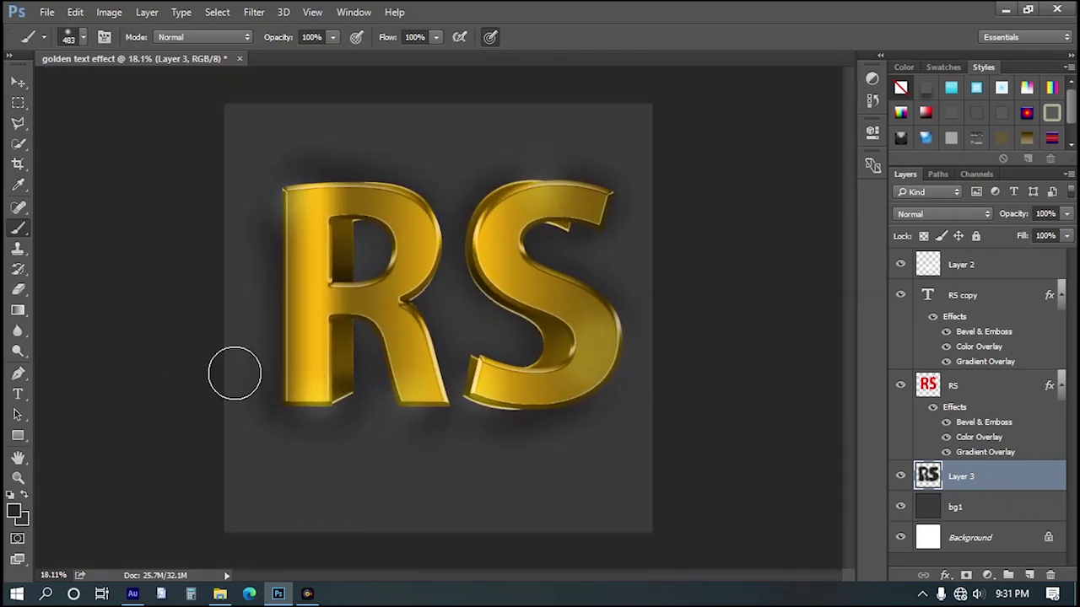
left_click(17, 394)
left_click(287, 479)
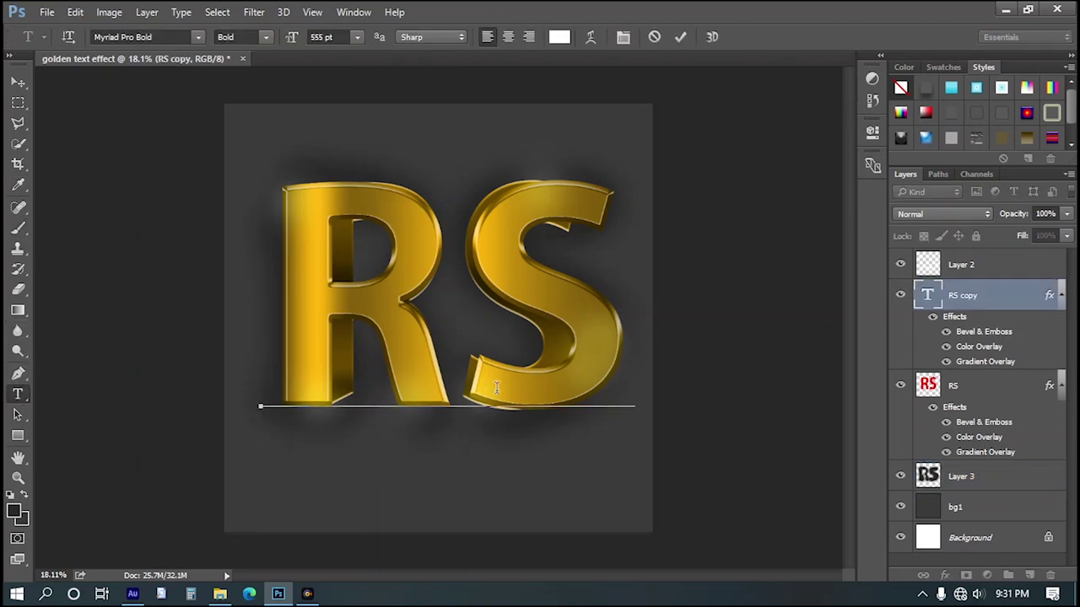
left_click(357, 37)
left_click(350, 305)
key("ctrl")
key("ctrl+shift+comma")
key("ctrl+shift+comma")
key("ctrl+shift+comma")
key("ctrl+shift+comma")
key("ctrl+shift+comma")
left_click(302, 203)
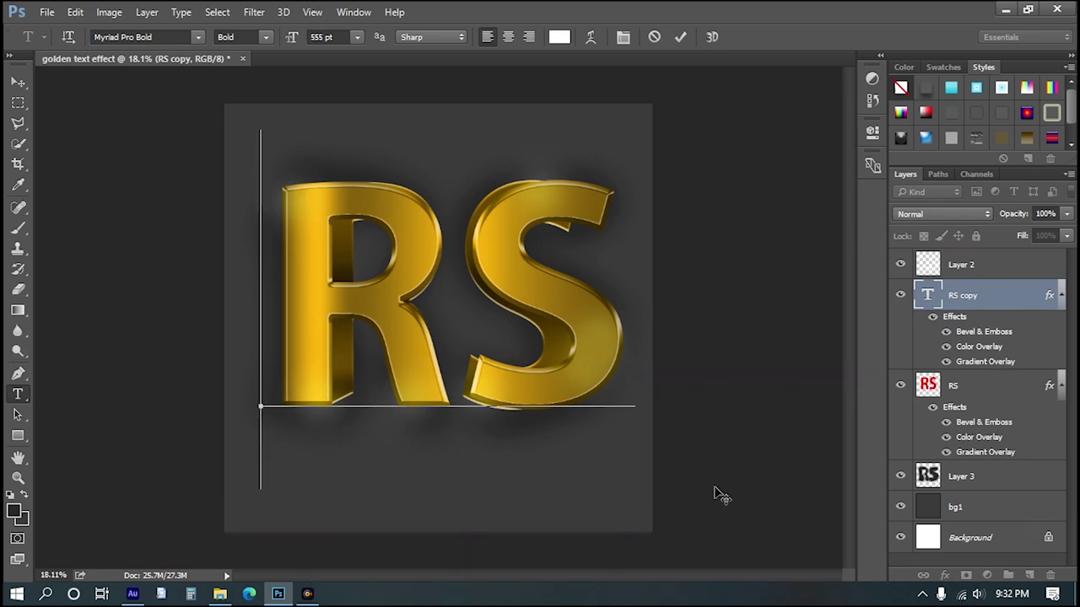
left_click(681, 38)
Add a white 72 pt caption below the letters reading "create :" followed by the creator's name
left_click(376, 512)
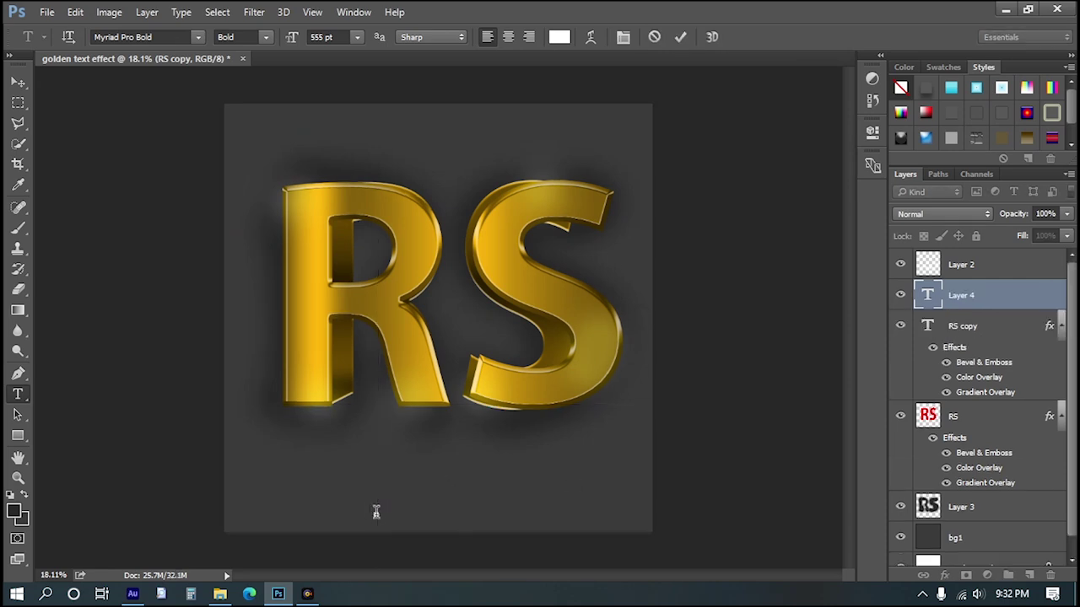
left_click(357, 38)
left_click(342, 306)
type("create ")
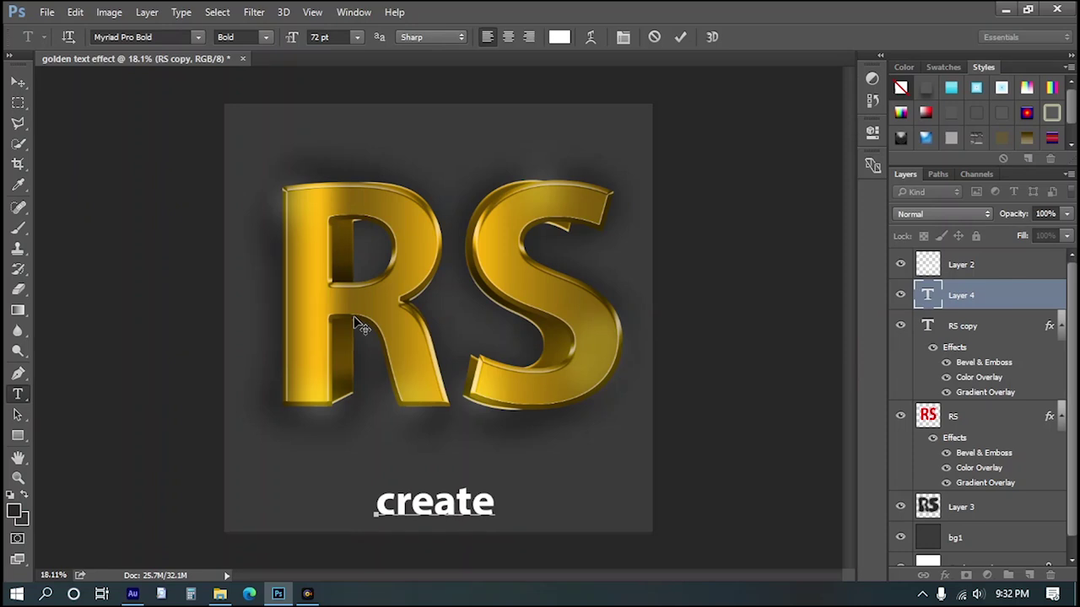
type(": M")
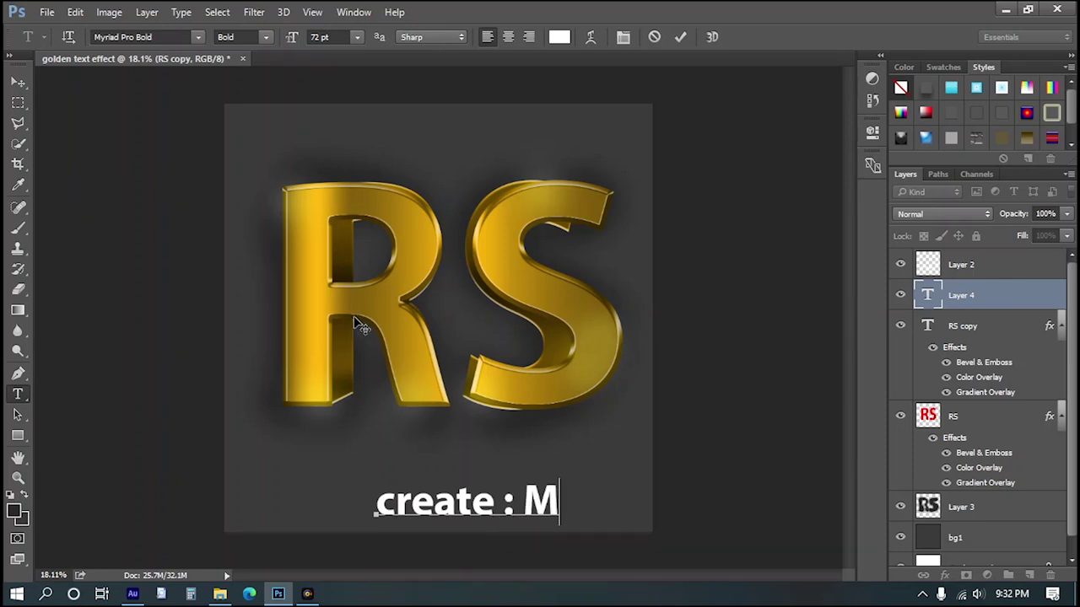
type("d Rol")
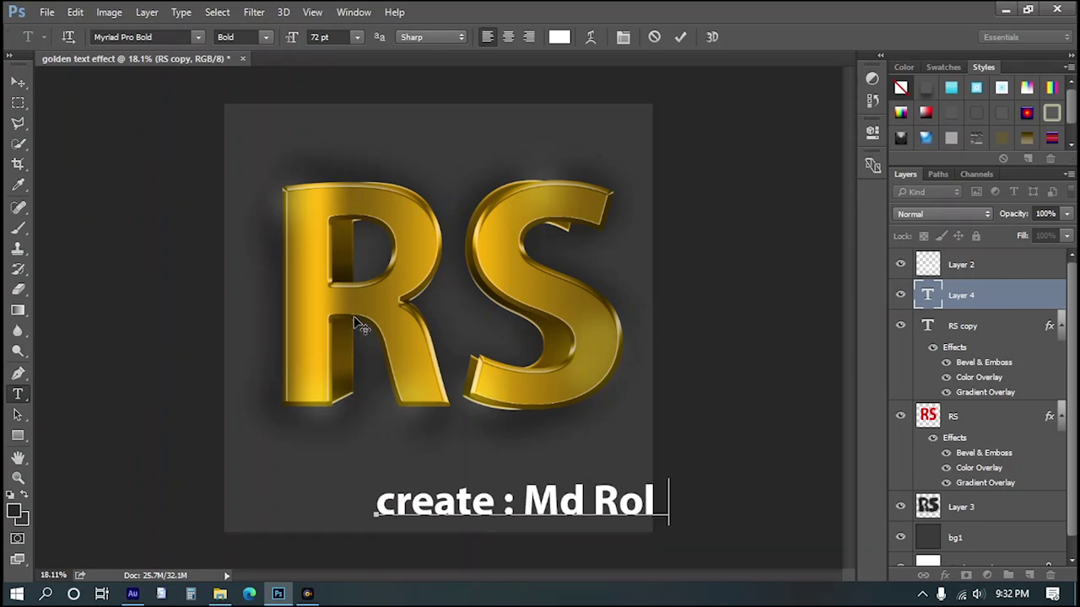
Capitalize the caption's first word as "Create" and move the caption so it fits centered within the canvas beneath the letters
left_click_drag(411, 502, 372, 508)
type("Cr")
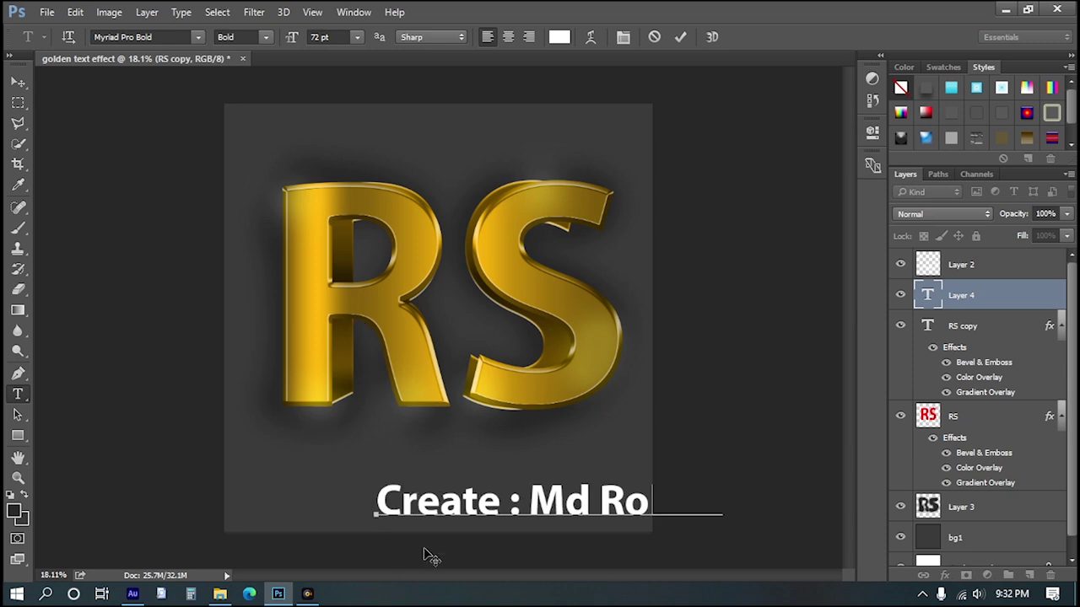
left_click(680, 36)
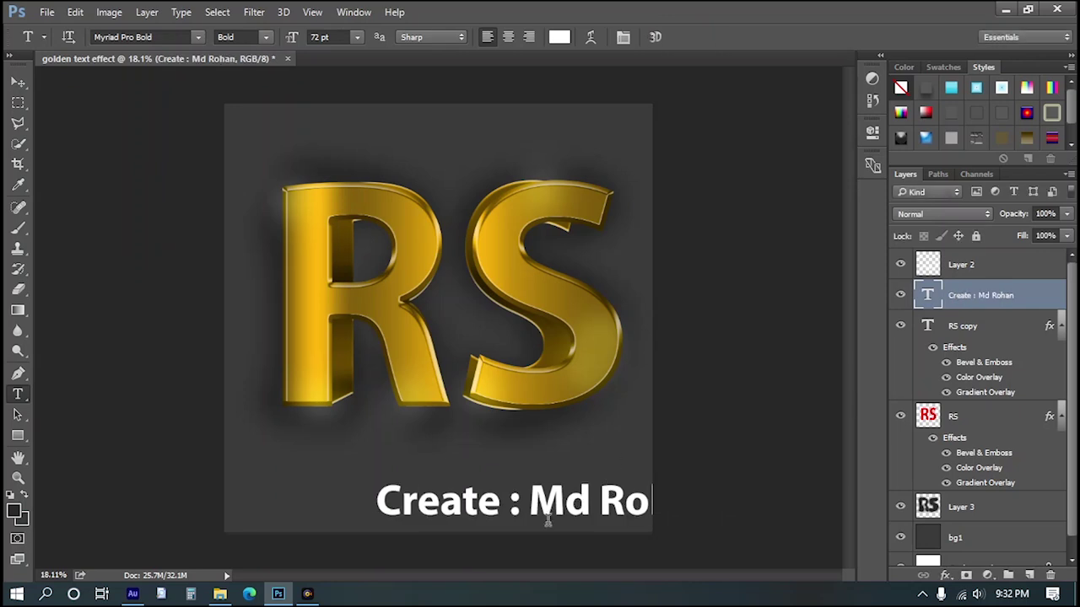
left_click(17, 82)
left_click_drag(511, 505, 415, 502)
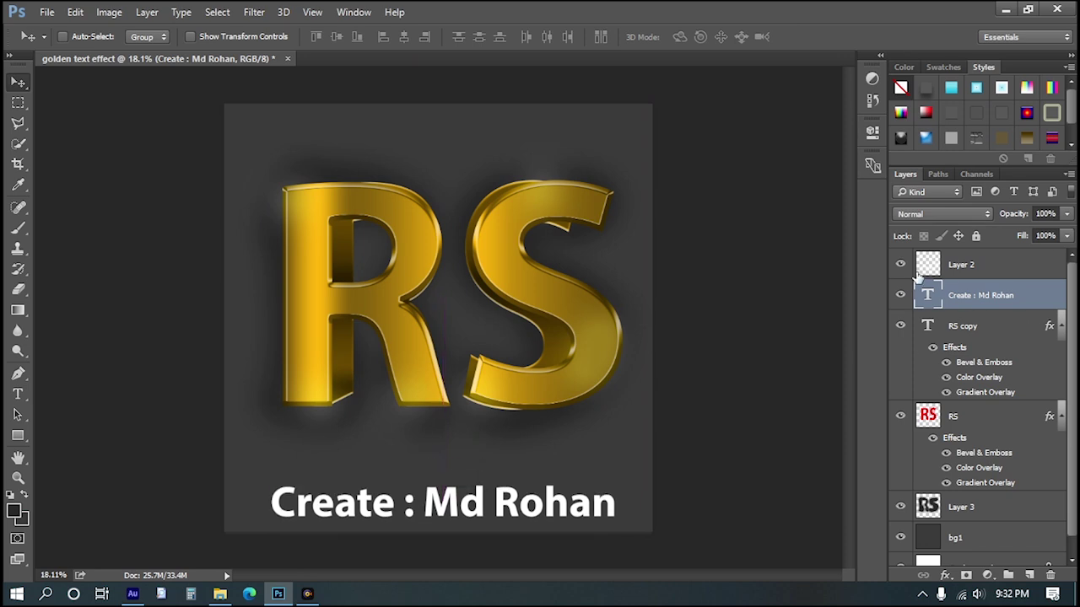
Recolor the whole caption text, trying 282828 first and settling on black
double_click(927, 297)
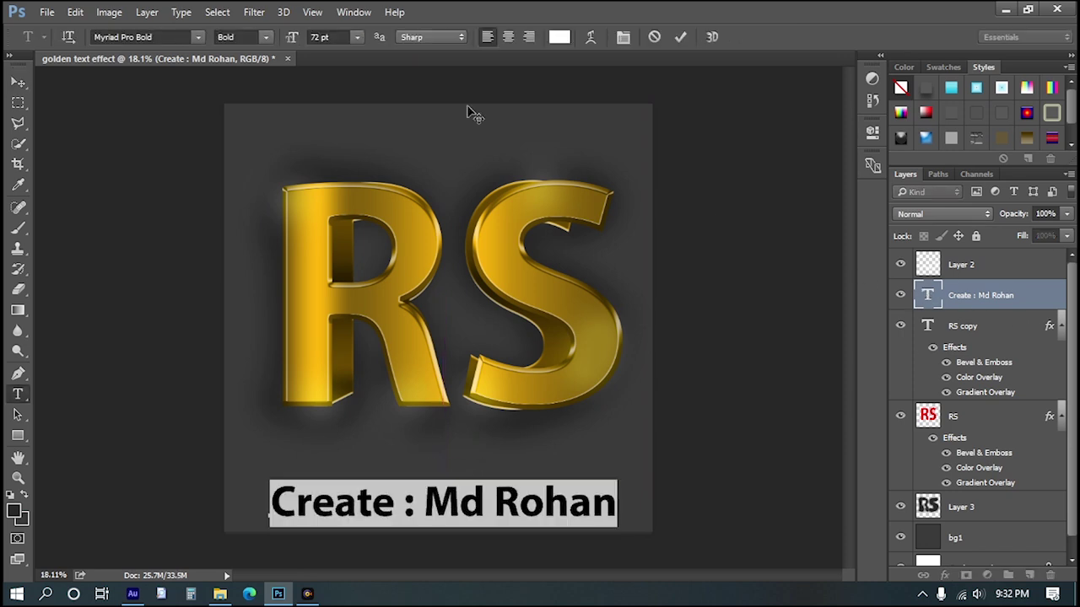
left_click(559, 37)
type("282828")
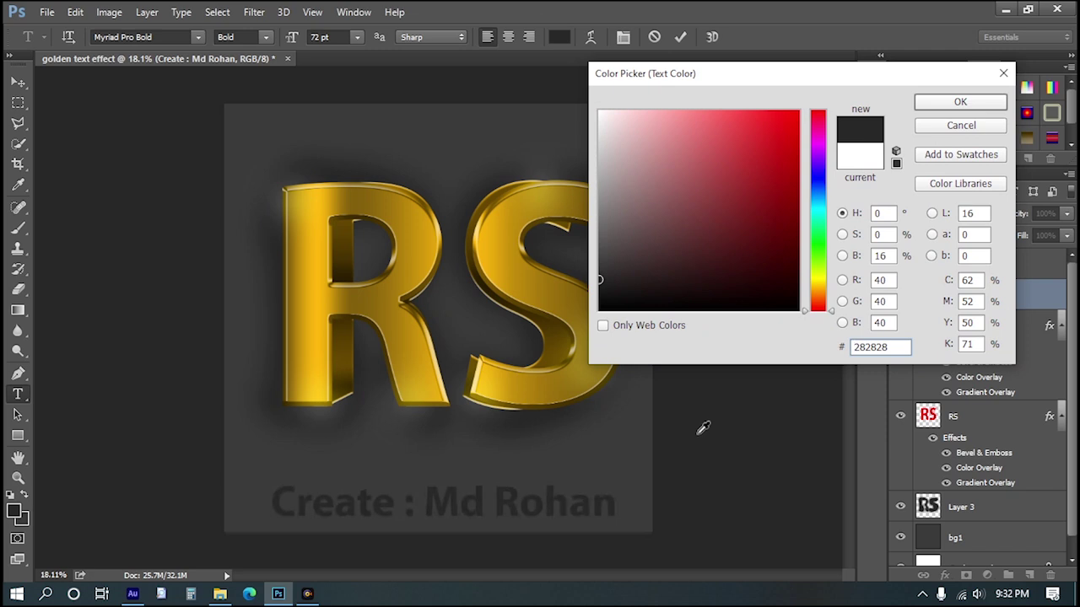
mouse_move(617, 261)
left_mouse_down()
mouse_move(584, 208)
mouse_move(611, 266)
mouse_move(566, 301)
mouse_move(594, 317)
left_mouse_up()
left_click(965, 94)
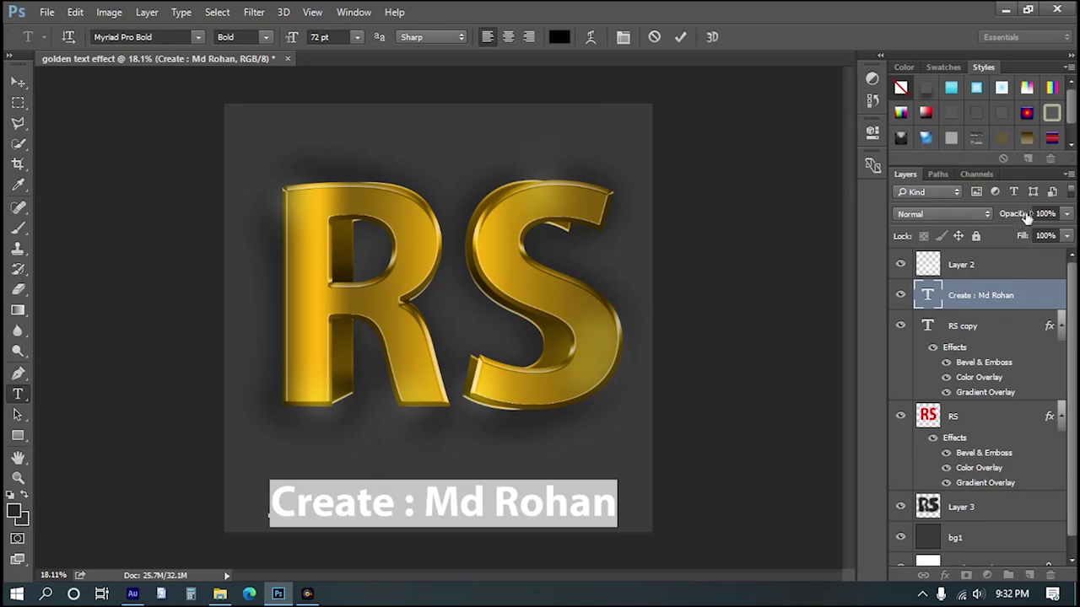
left_click(680, 38)
Lower the caption layer's opacity to 62% and move the caption up close beneath the RS letters
key("v")
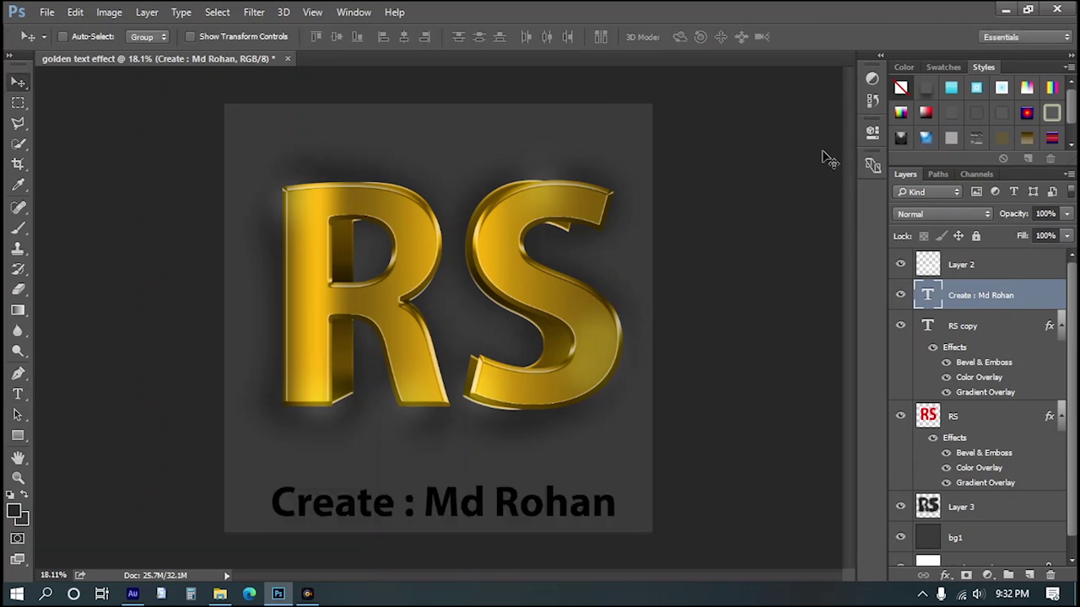
left_click_drag(1015, 215, 1000, 215)
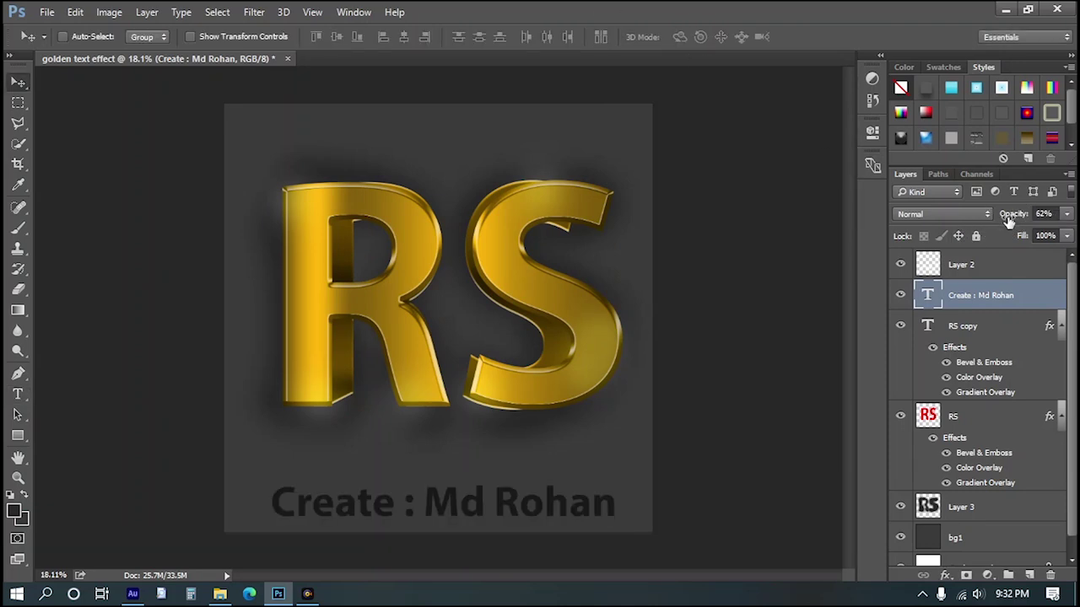
left_click_drag(436, 515, 464, 475)
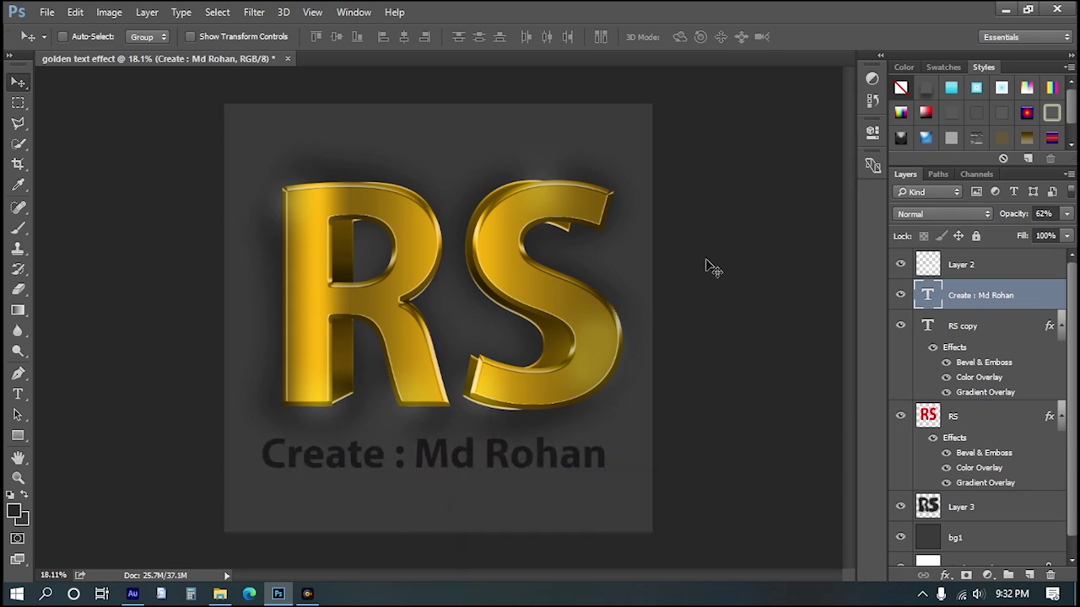
scroll(665, 319, "down", 2)
scroll(438, 337, "up", 2)
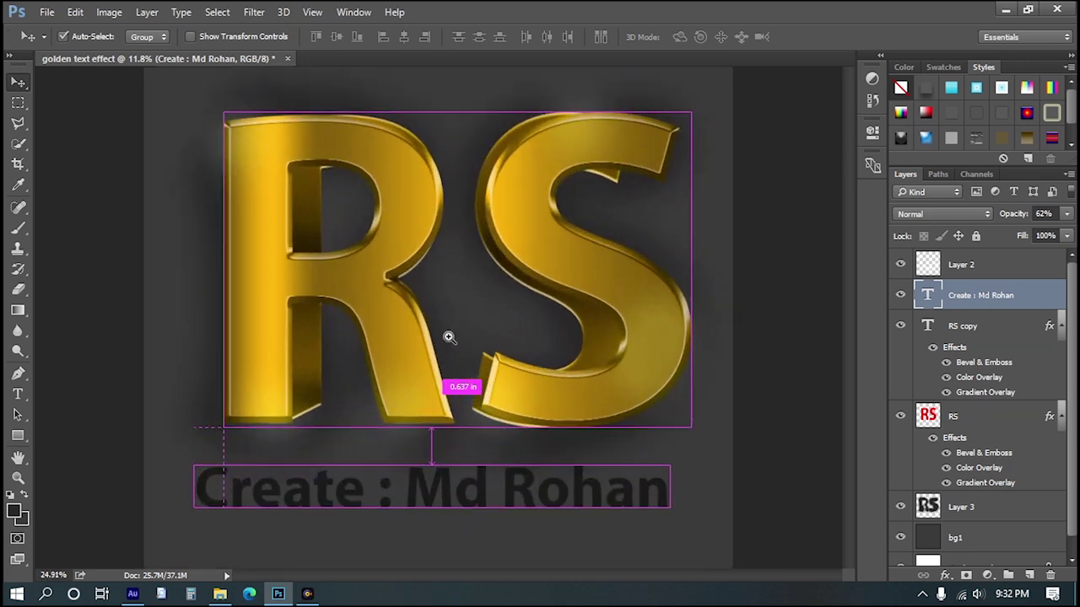